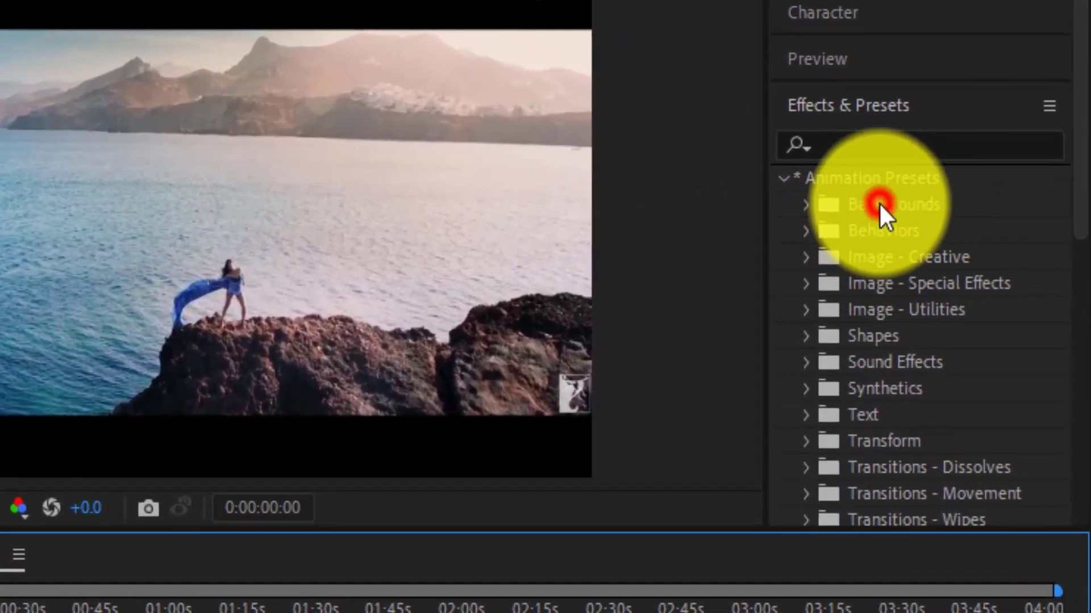
Step: Expand Animation Presets and the Behaviors folder to list Autoscroll, Drift Over Time and fades
{"action": "left_click", "coordinate": [880, 205]}
{"action": "left_click", "coordinate": [858, 422]}
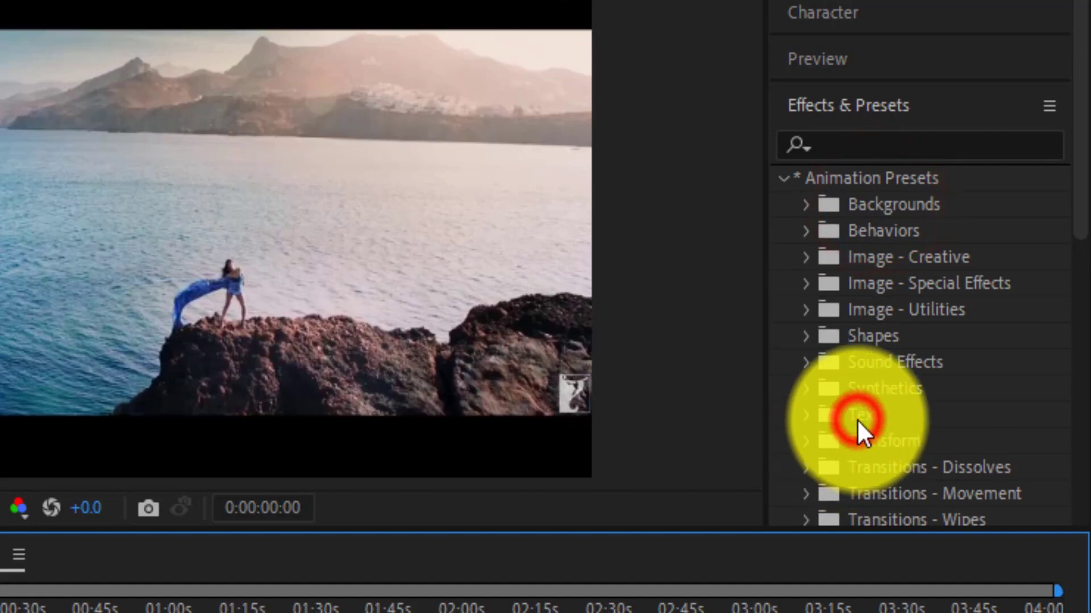
{"action": "left_click", "coordinate": [870, 227]}
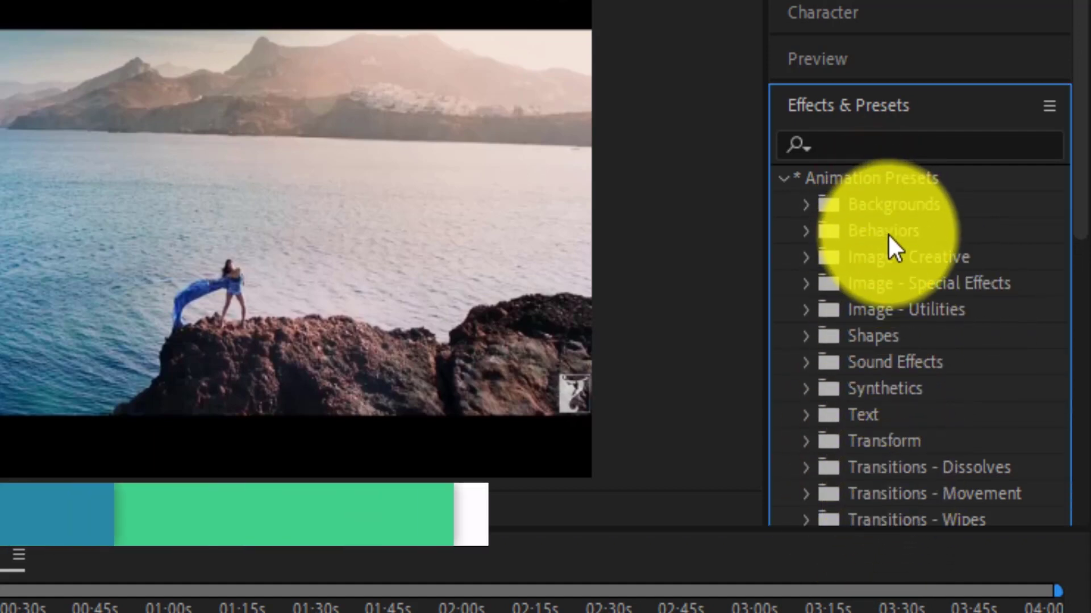
{"action": "left_click", "coordinate": [867, 234]}
{"action": "left_click", "coordinate": [805, 227]}
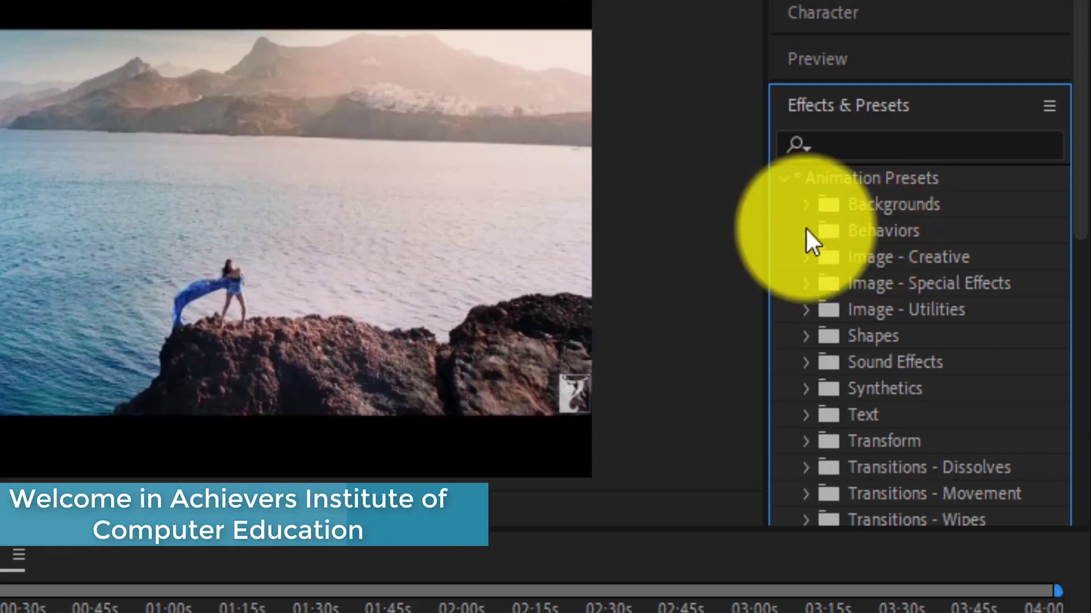
{"action": "left_click", "coordinate": [807, 230]}
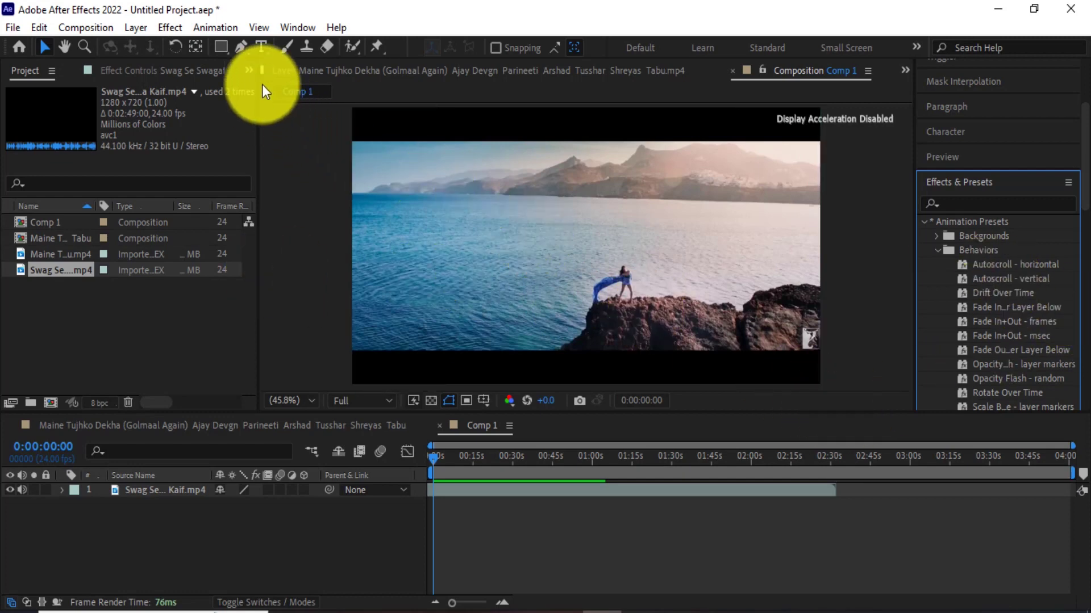
Step: Create a text layer on the clip reading 'Adobe After effcts Tutorials' and select its text
{"action": "left_click", "coordinate": [258, 46]}
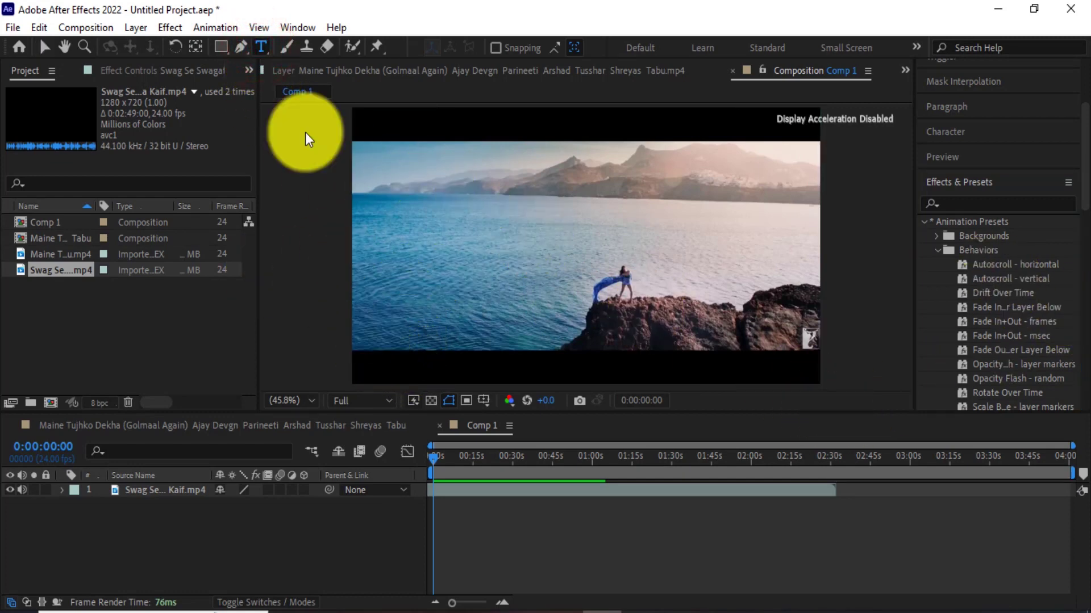
{"action": "left_click", "coordinate": [395, 359]}
{"action": "type", "text": "Adobe After"}
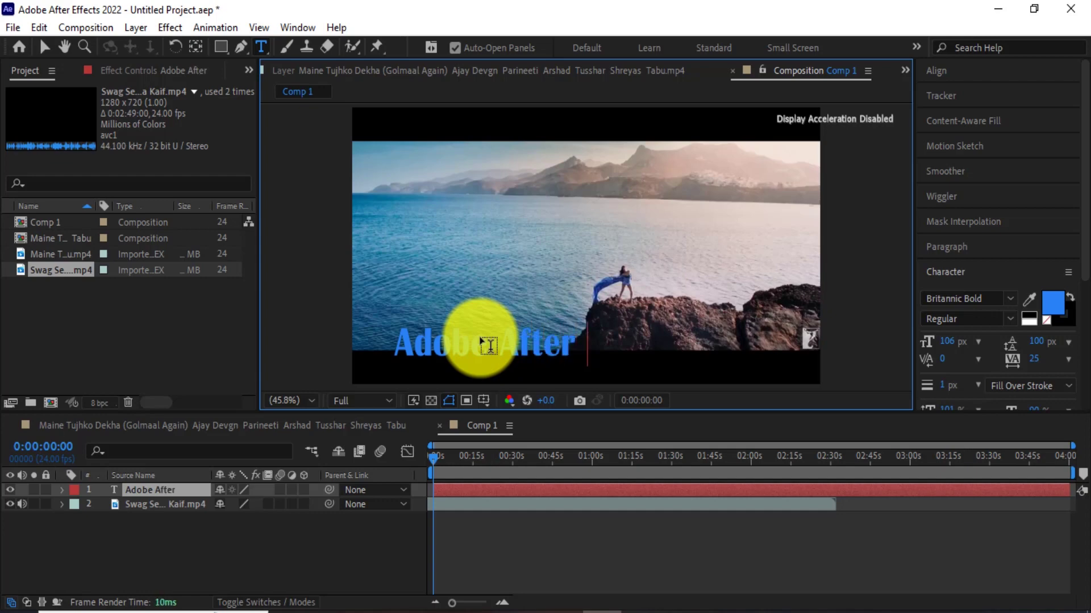
{"action": "type", "text": "ef"}
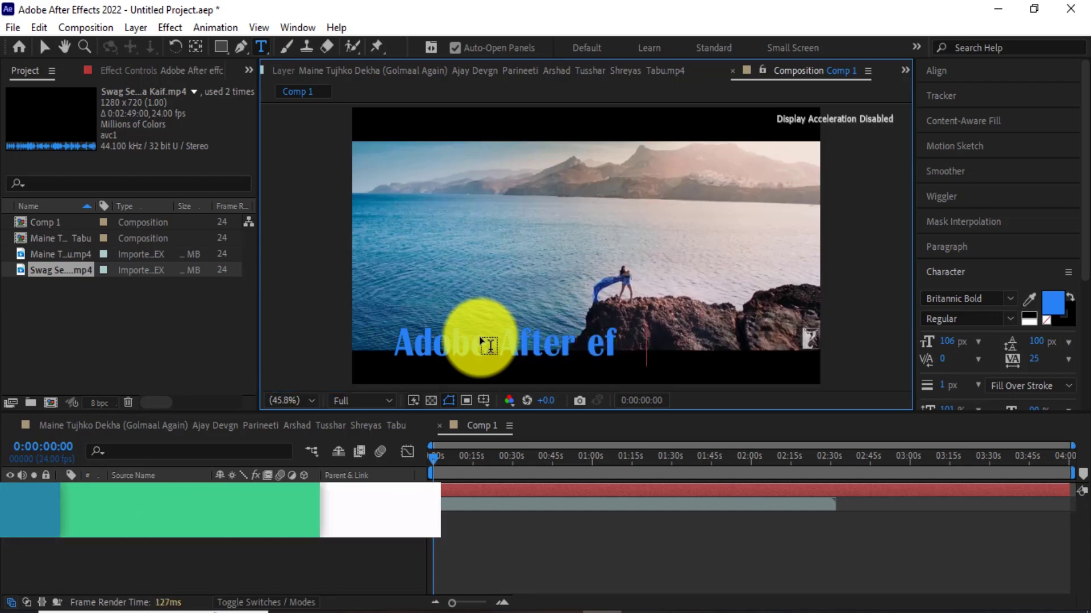
{"action": "type", "text": "fcts Tutorials"}
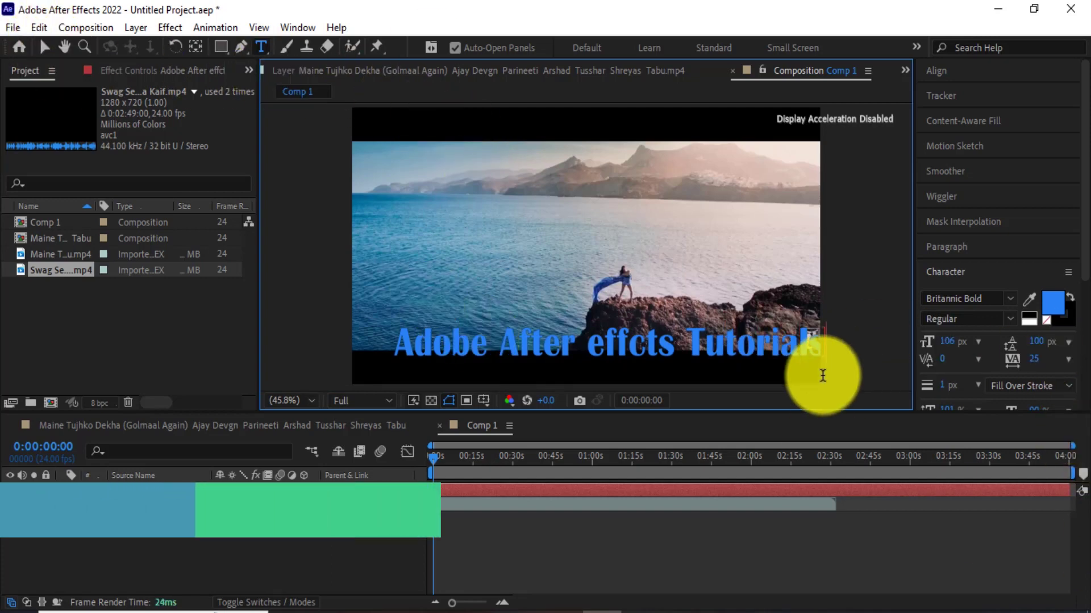
{"action": "left_click_drag", "start_coordinate": [829, 345], "coordinate": [363, 349]}
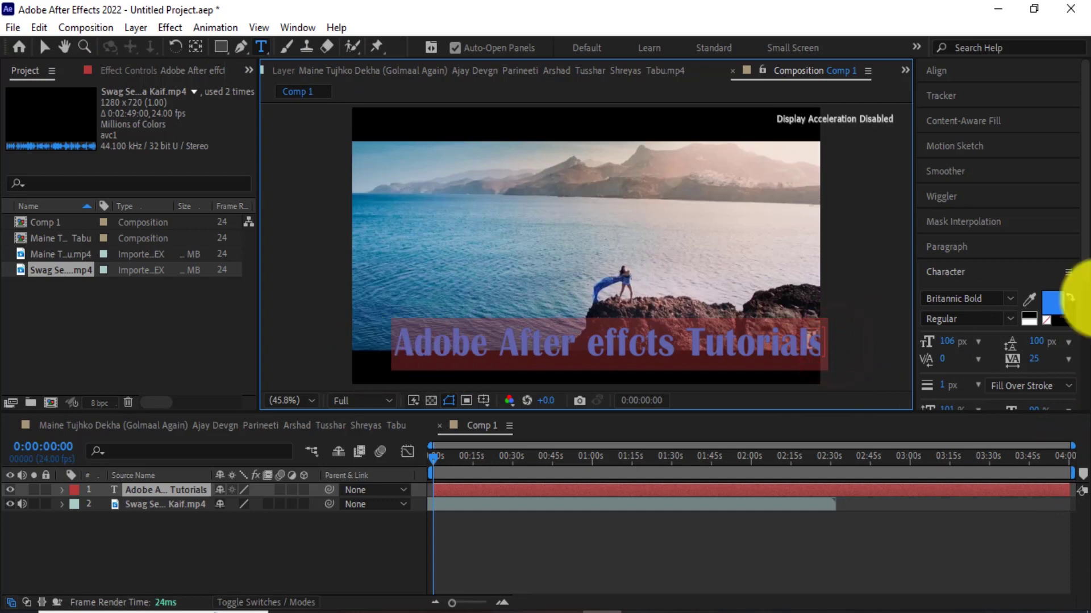
{"action": "left_click", "coordinate": [1047, 305]}
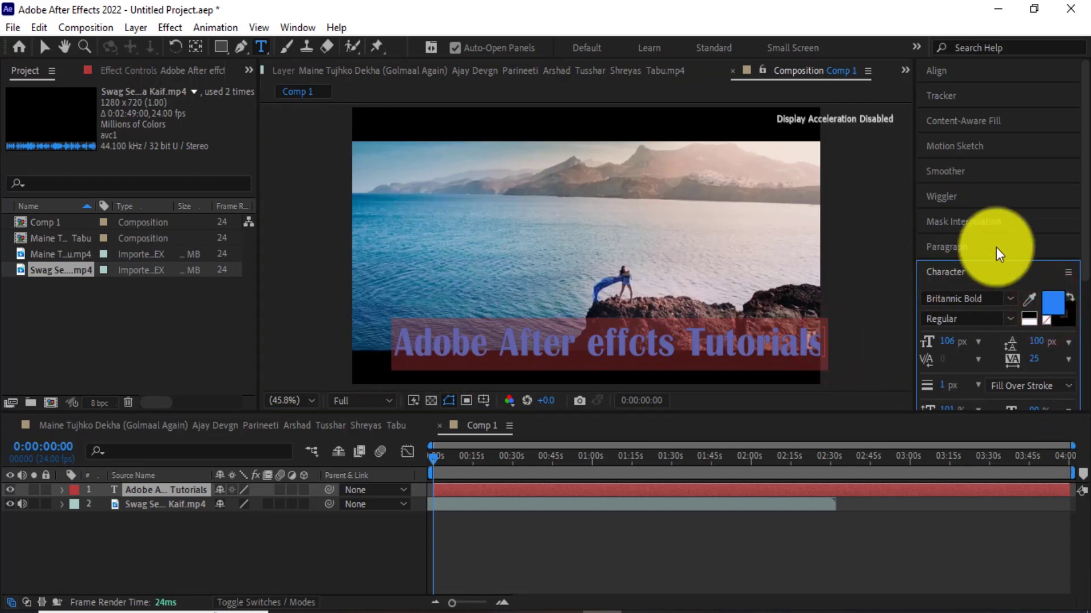
Step: Make the title text white and move it left and down near the clip's bottom edge
{"action": "left_click", "coordinate": [1049, 301]}
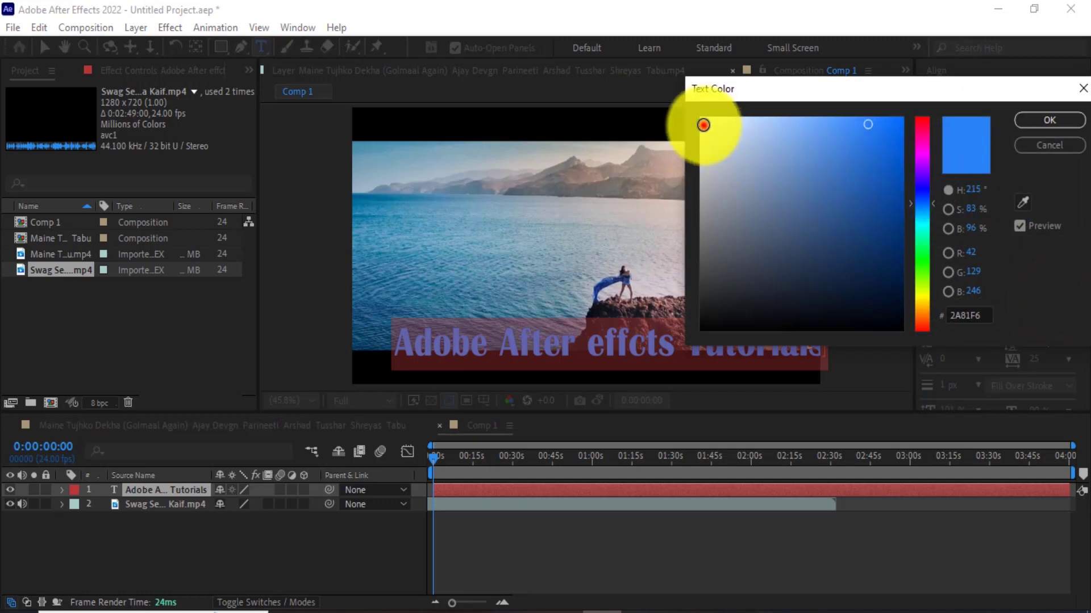
{"action": "left_click", "coordinate": [703, 125]}
{"action": "left_click", "coordinate": [1049, 121]}
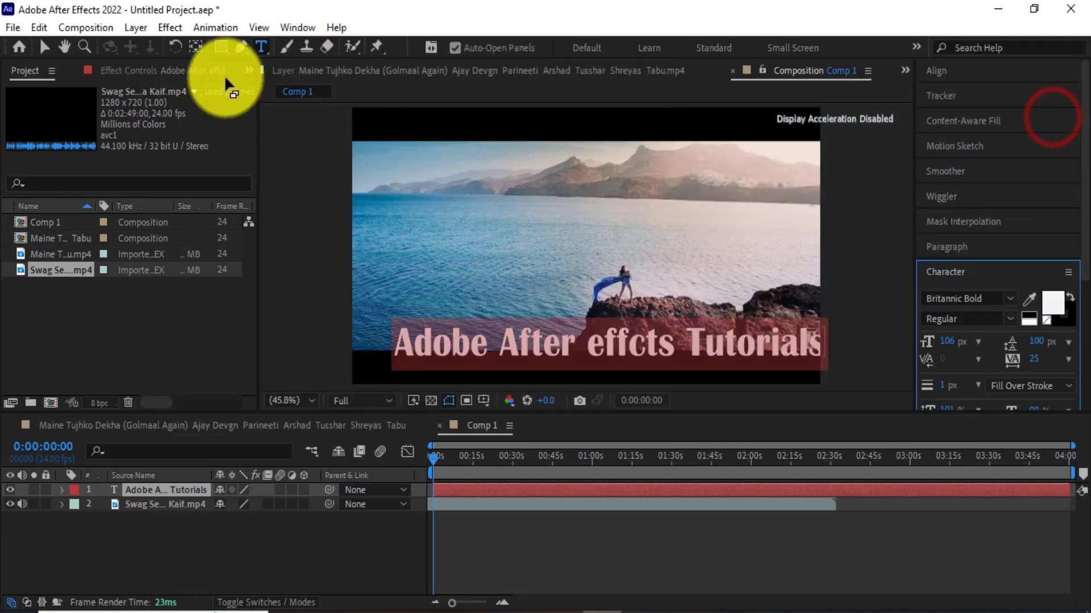
{"action": "left_click", "coordinate": [41, 45]}
{"action": "mouse_move", "coordinate": [539, 348]}
{"action": "left_mouse_down"}
{"action": "mouse_move", "coordinate": [503, 353]}
{"action": "mouse_move", "coordinate": [501, 365]}
{"action": "left_mouse_up"}
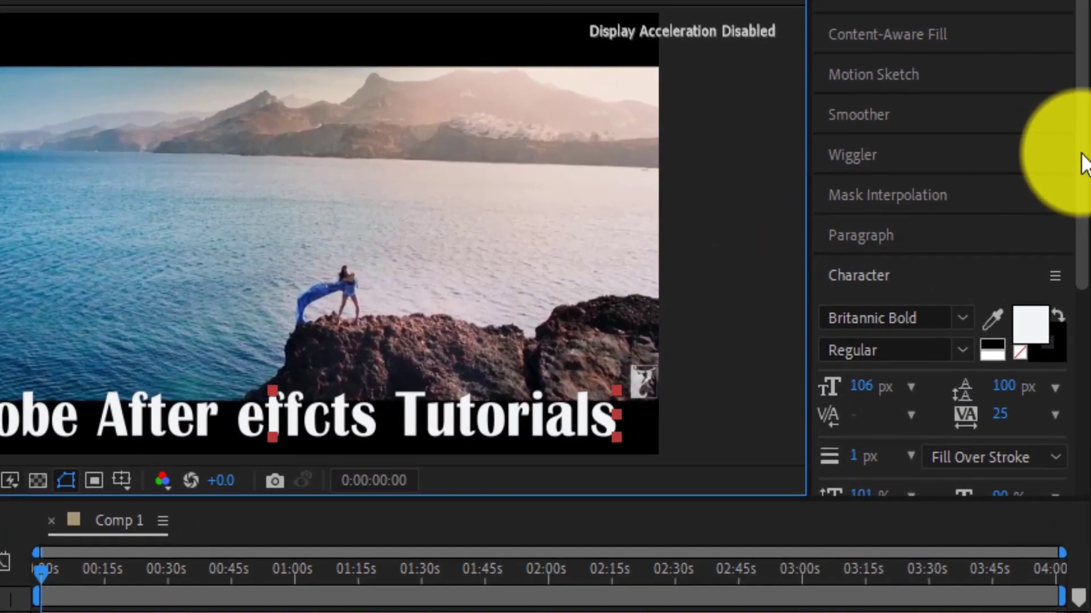
Step: Apply the Autoscroll - horizontal behaviour preset to the title text layer
{"action": "left_click", "coordinate": [1082, 271]}
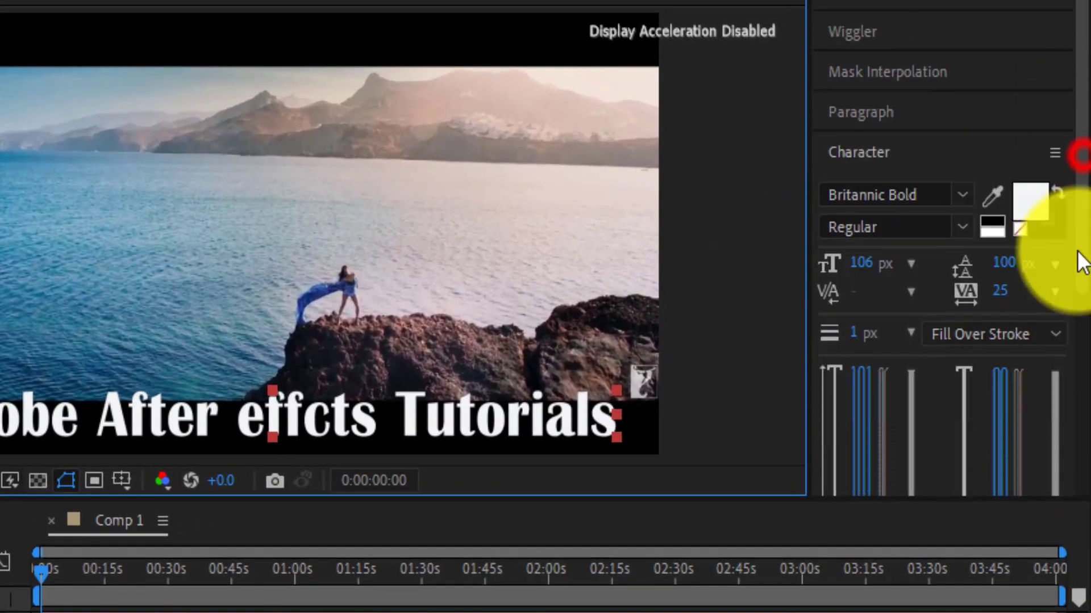
{"action": "left_click_drag", "start_coordinate": [1083, 265], "coordinate": [1082, 346]}
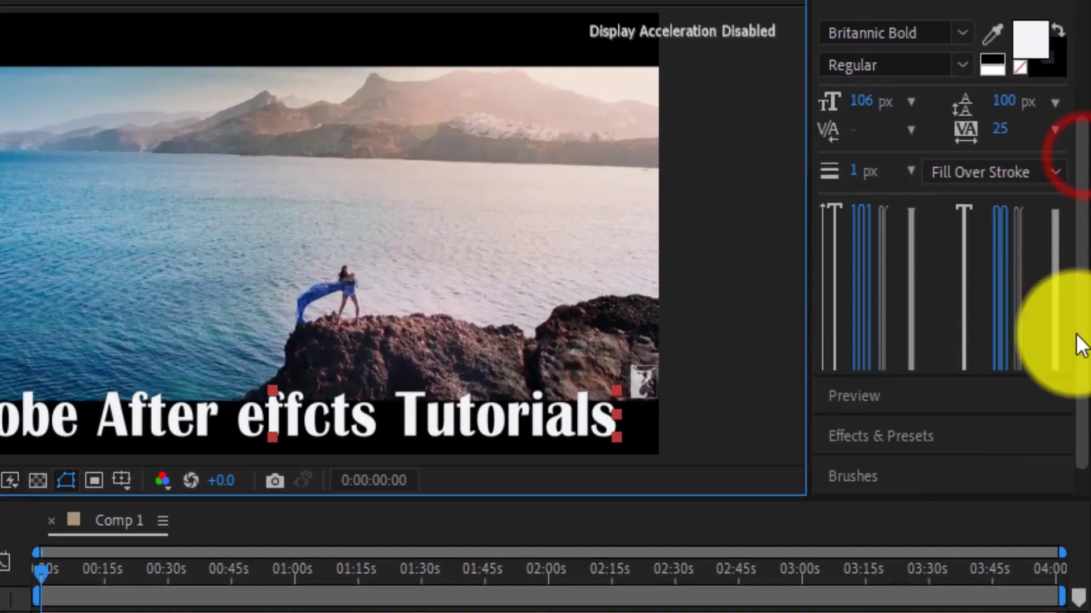
{"action": "left_click", "coordinate": [915, 431]}
{"action": "left_click", "coordinate": [903, 131]}
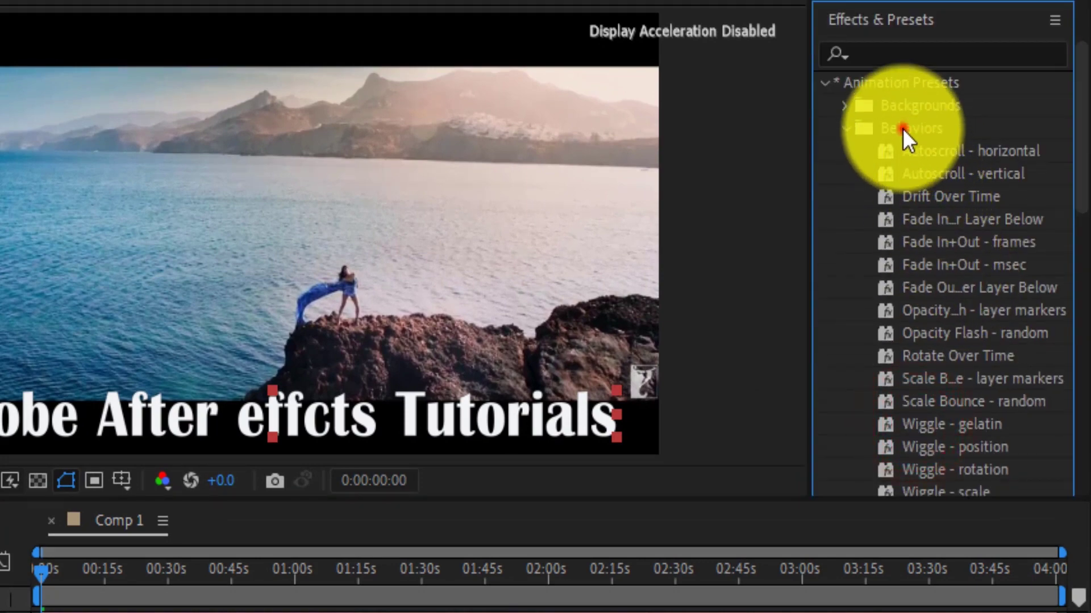
{"action": "left_click", "coordinate": [928, 151]}
{"action": "left_click_drag", "start_coordinate": [928, 151], "coordinate": [134, 582]}
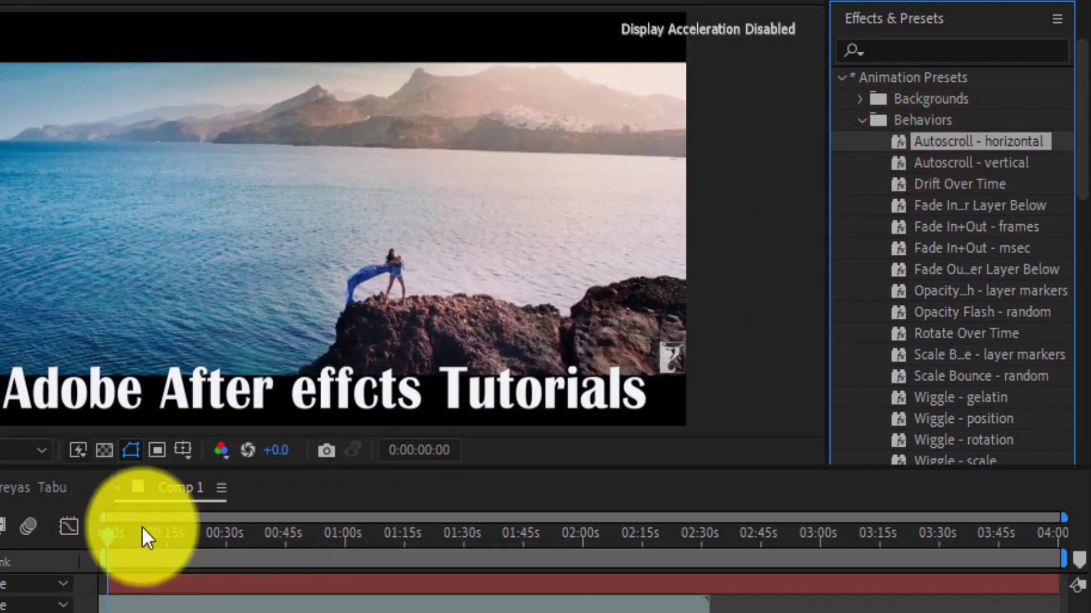
Step: Play the composition preview to watch the title scroll sideways
{"action": "left_click", "coordinate": [882, 330]}
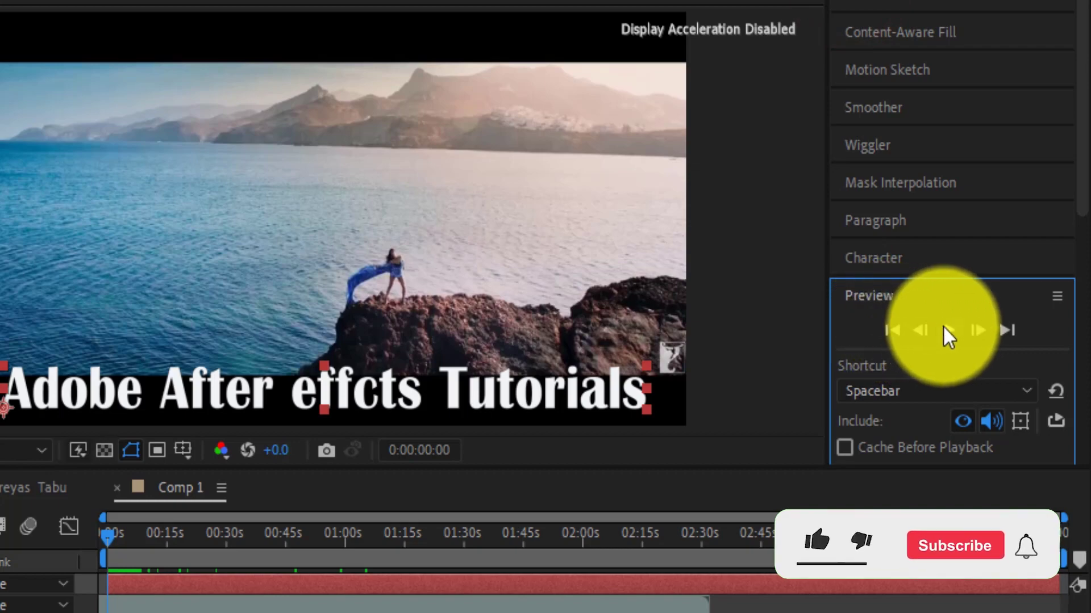
{"action": "left_click", "coordinate": [949, 330]}
{"action": "left_click", "coordinate": [953, 328]}
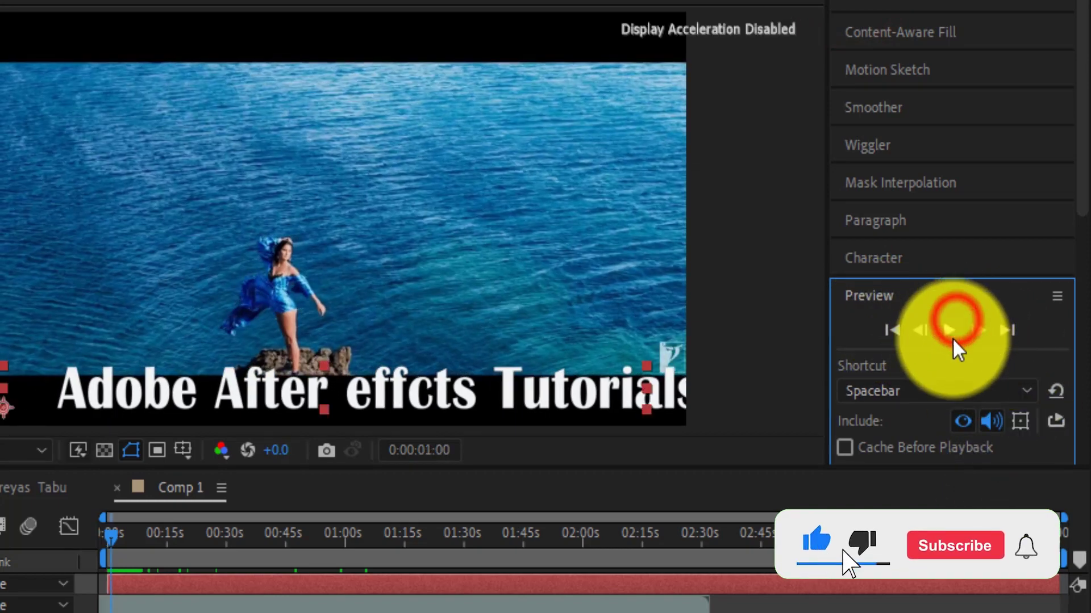
{"action": "left_click", "coordinate": [948, 329]}
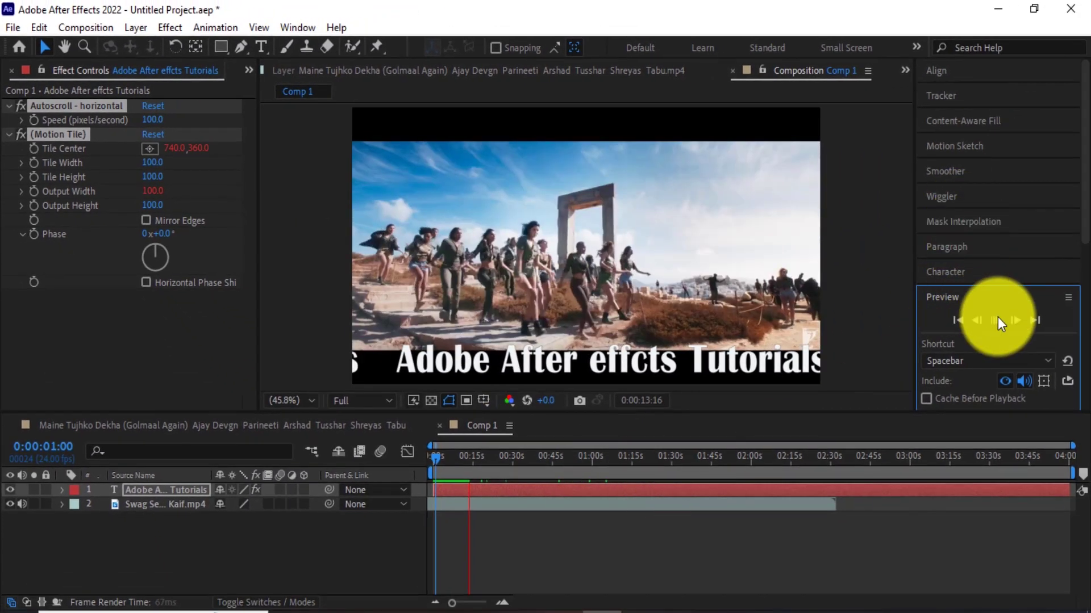
Step: Try autoscroll speeds of 50 and 150, previewing the scroll after each change
{"action": "left_click", "coordinate": [998, 318]}
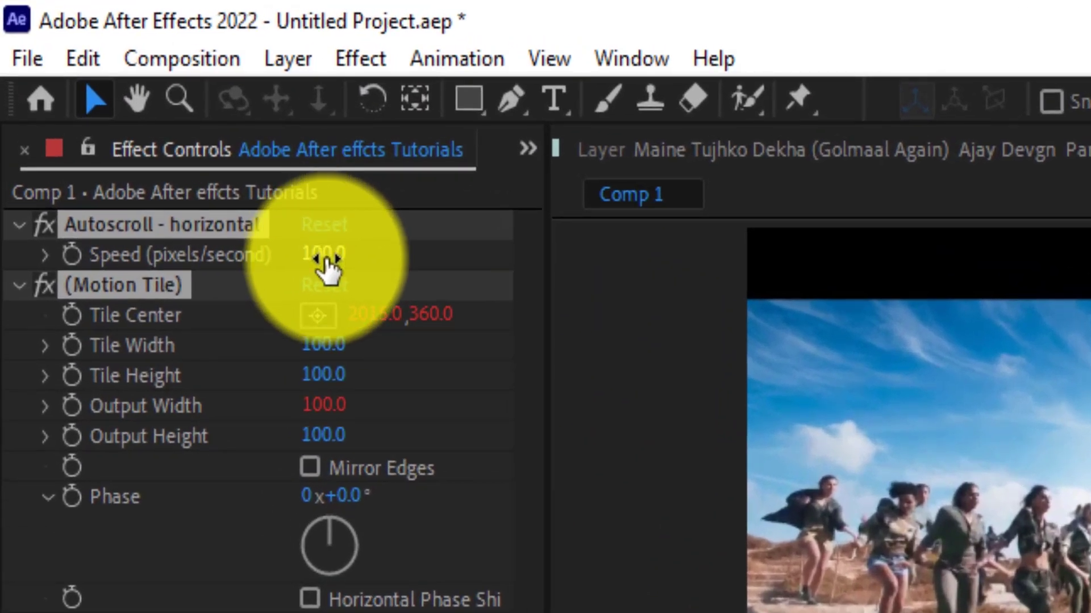
{"action": "left_click", "coordinate": [324, 255]}
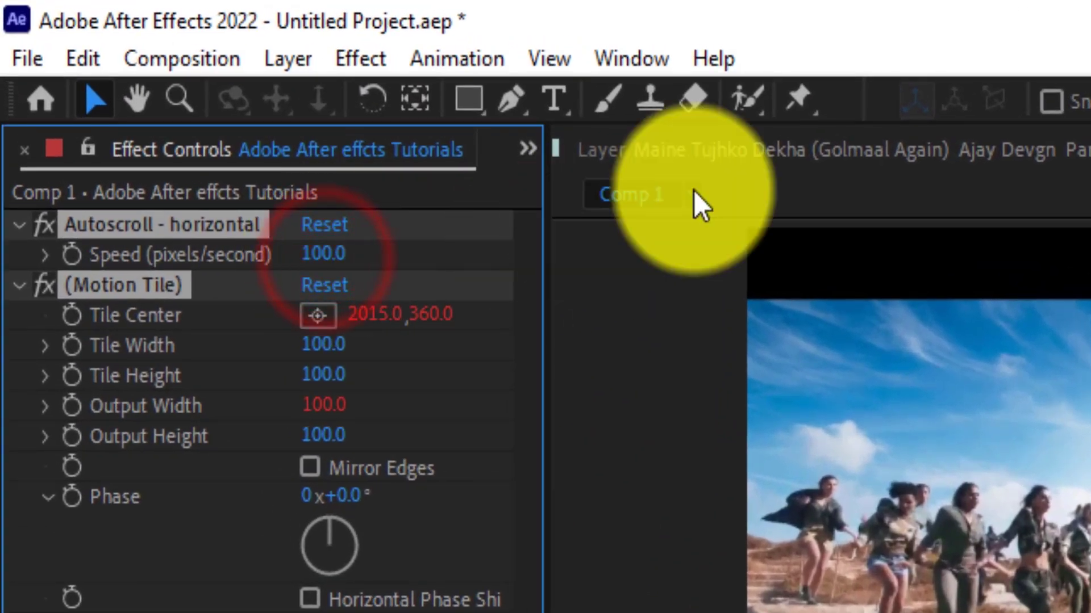
{"action": "left_click", "coordinate": [316, 265]}
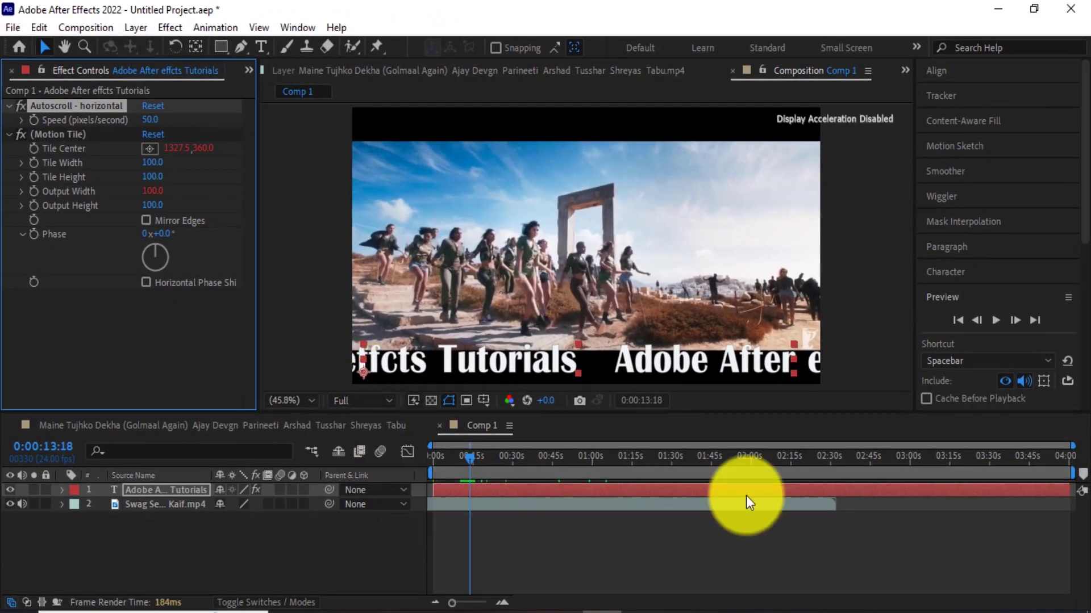
{"action": "left_click", "coordinate": [998, 320]}
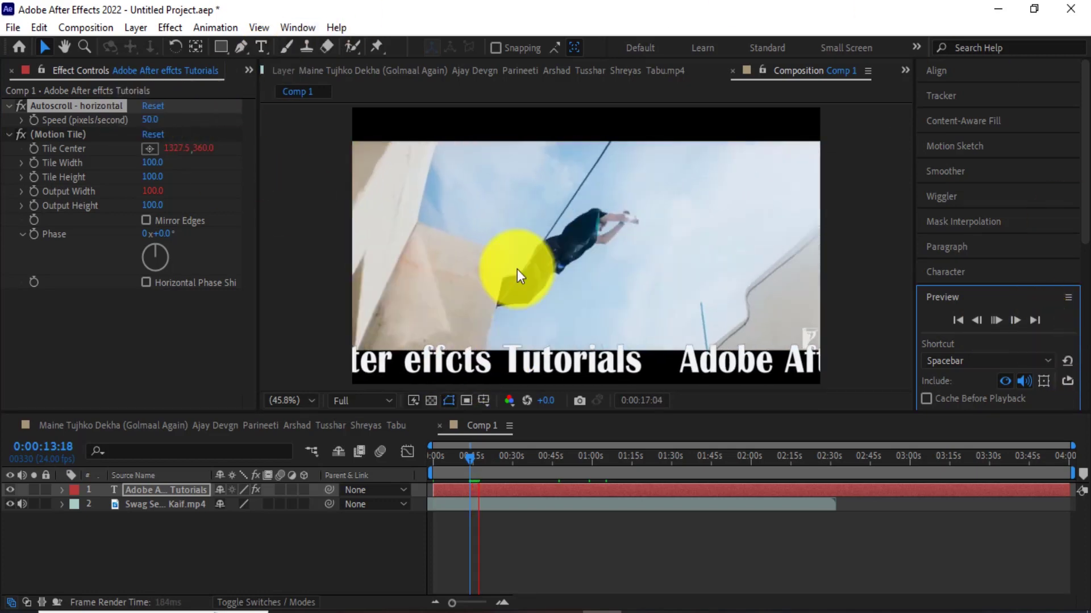
{"action": "left_click", "coordinate": [995, 320]}
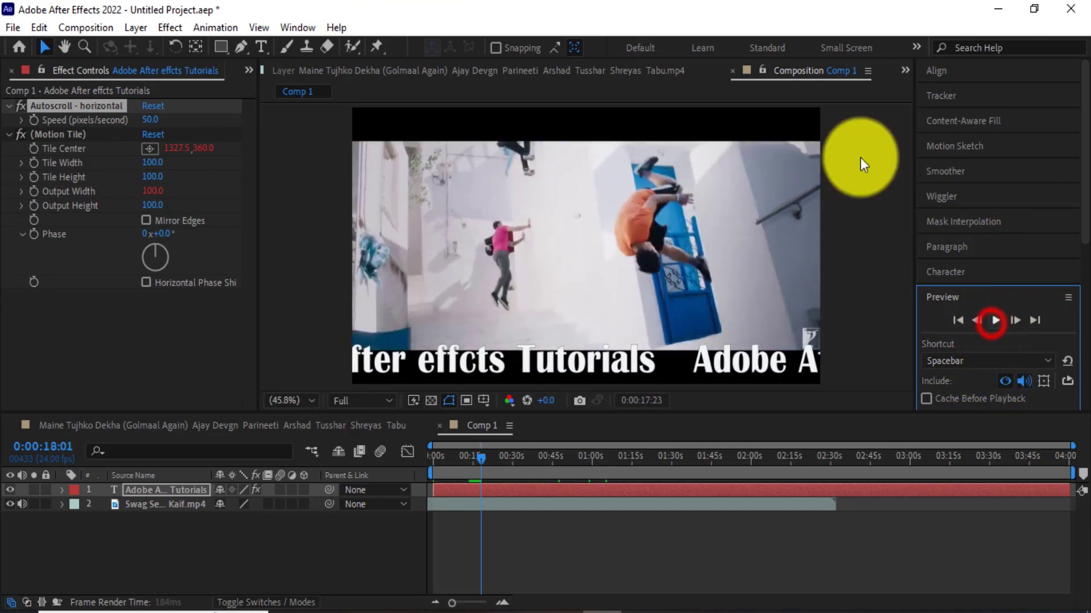
{"action": "left_click", "coordinate": [151, 121]}
{"action": "type", "text": "150"}
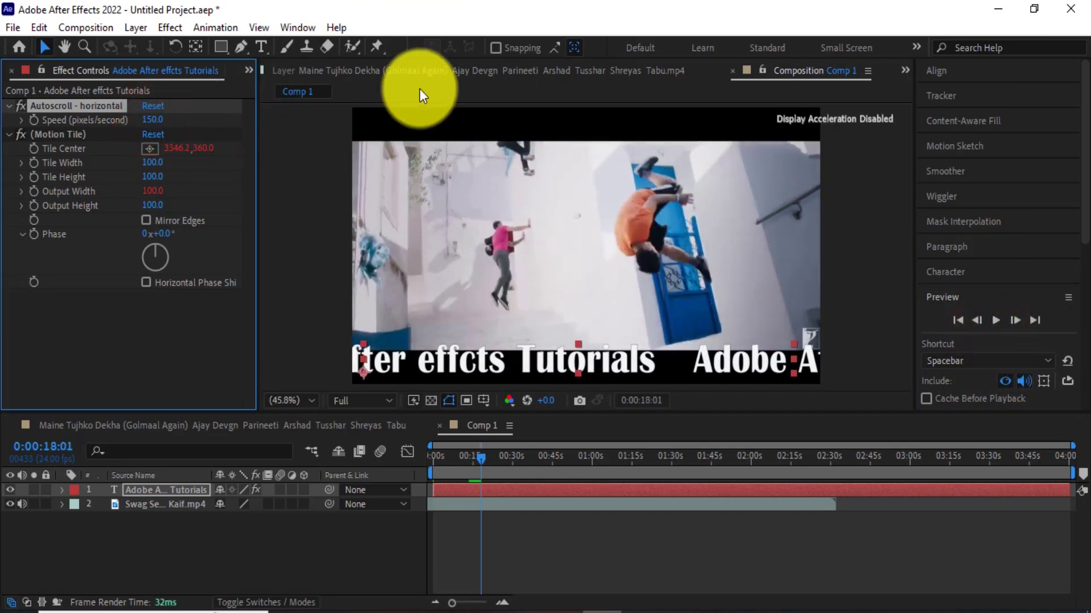
{"action": "left_click", "coordinate": [997, 321]}
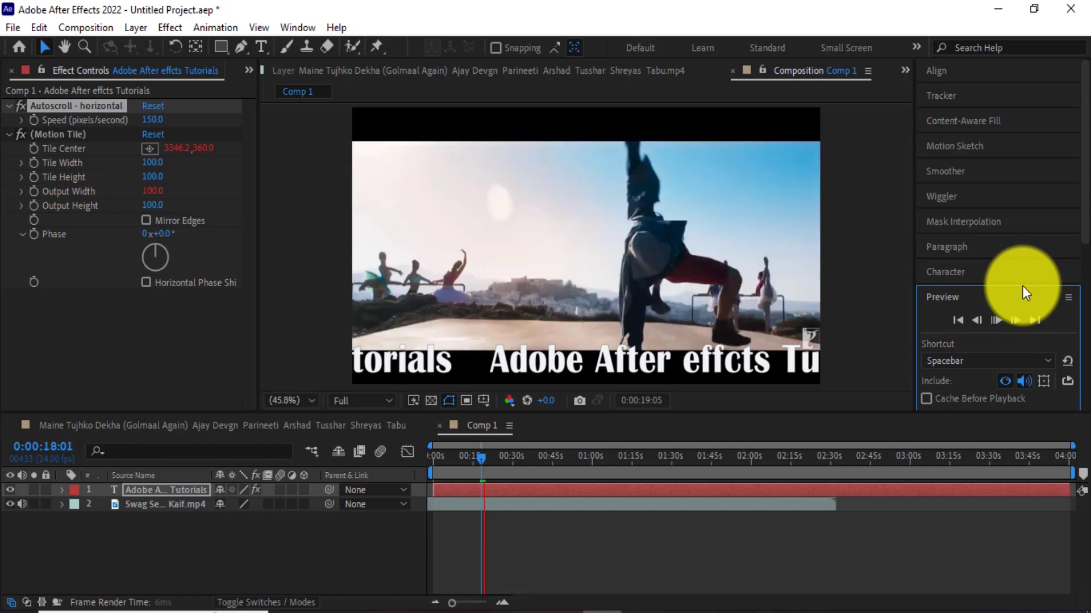
{"action": "left_click", "coordinate": [996, 320]}
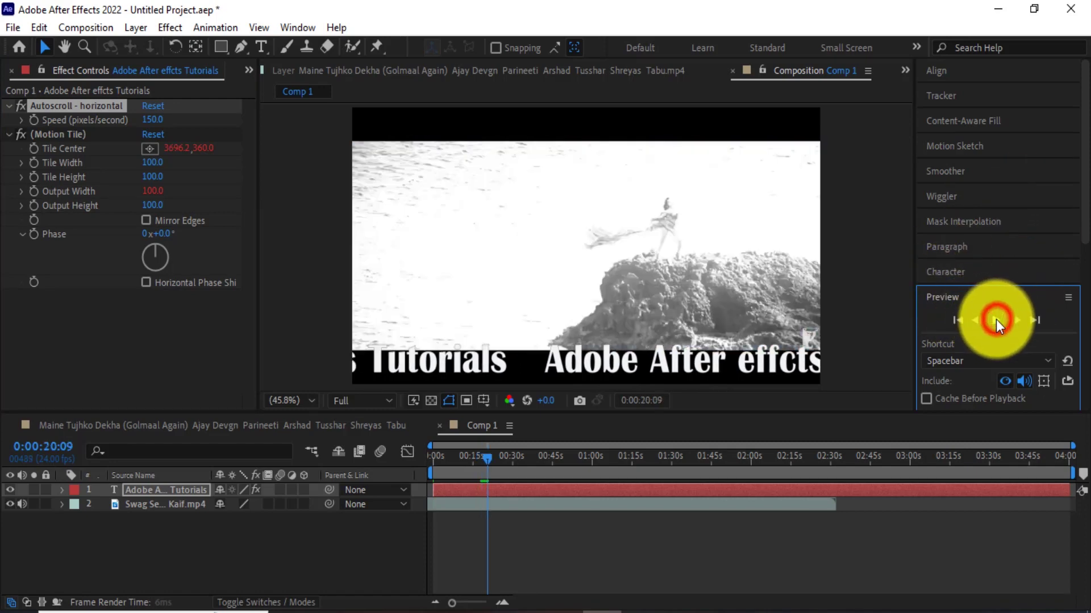
Step: Set the title's autoscroll Speed to -150 and play back the reversed scroll
{"action": "left_click", "coordinate": [412, 360]}
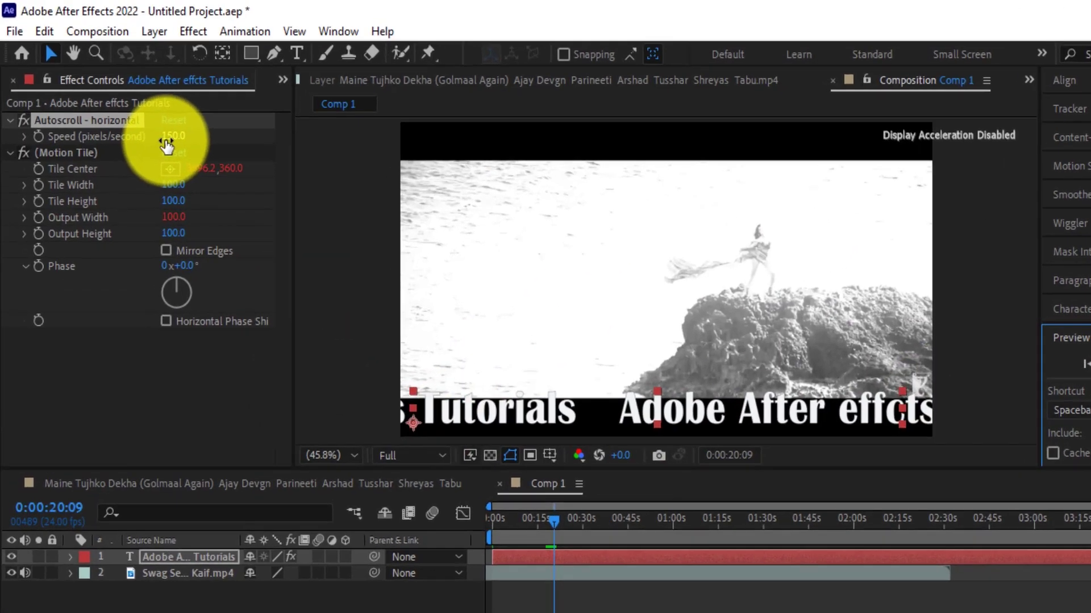
{"action": "left_click", "coordinate": [146, 119]}
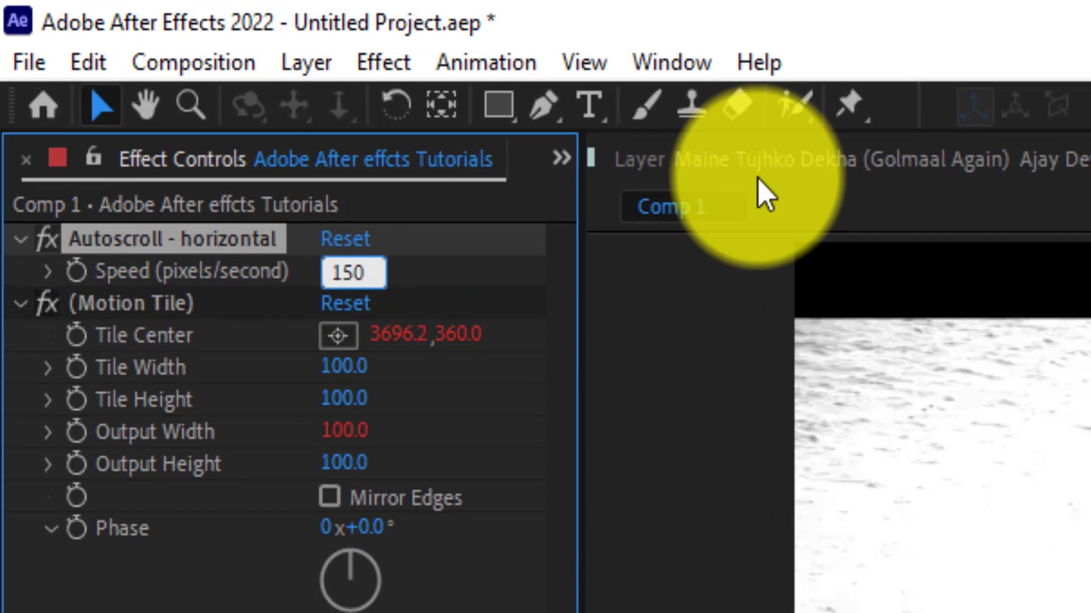
{"action": "key", "text": "Return"}
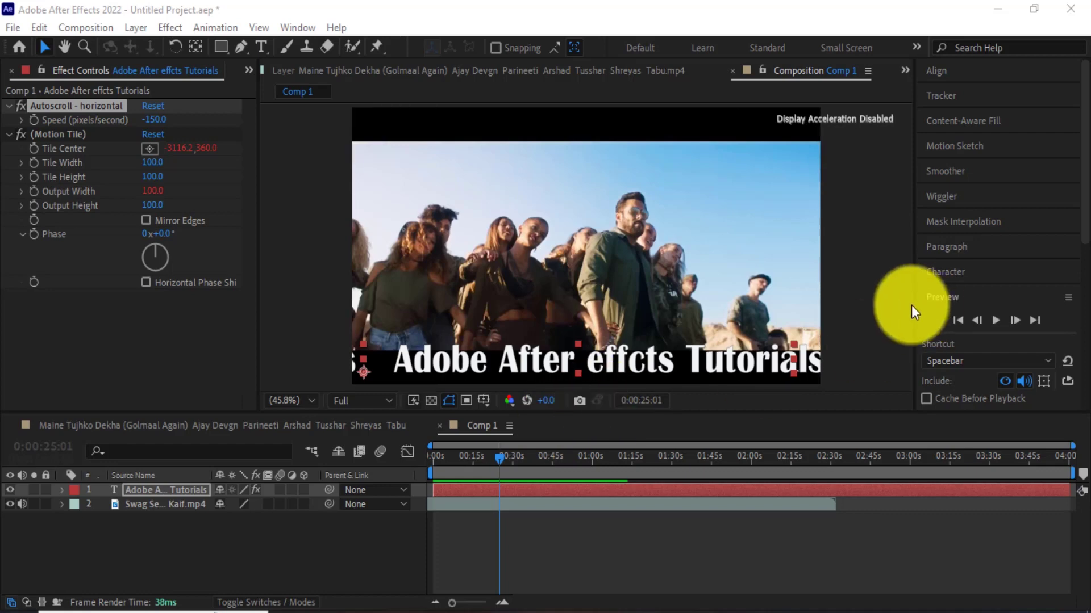
{"action": "left_click", "coordinate": [995, 320]}
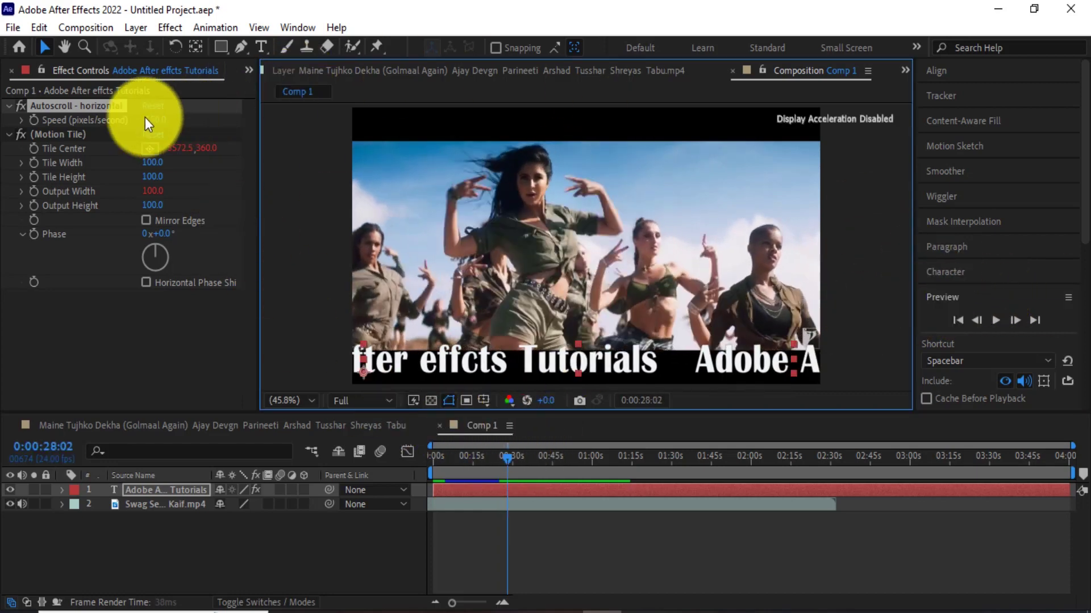
Step: Delete the Motion Tile and Autoscroll - horizontal effects from the title layer
{"action": "left_click", "coordinate": [55, 134]}
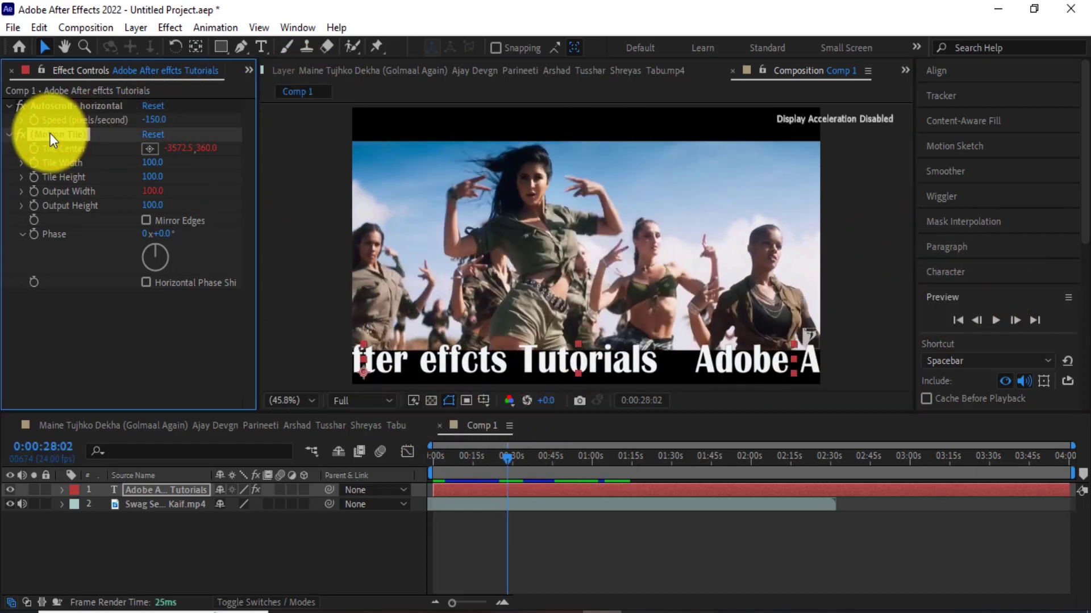
{"action": "key", "text": "Delete"}
{"action": "left_click", "coordinate": [53, 107]}
{"action": "key", "text": "Delete"}
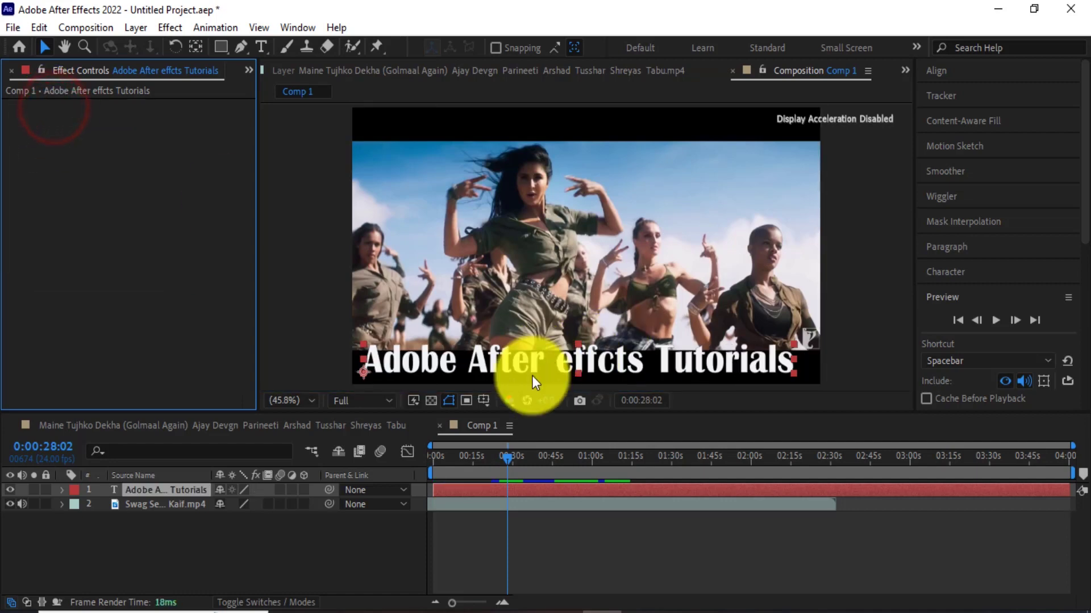
Step: Move to 0:00:19:07, select the Autoscroll - vertical preset, and select the title text
{"action": "left_click_drag", "start_coordinate": [452, 475], "coordinate": [484, 464]}
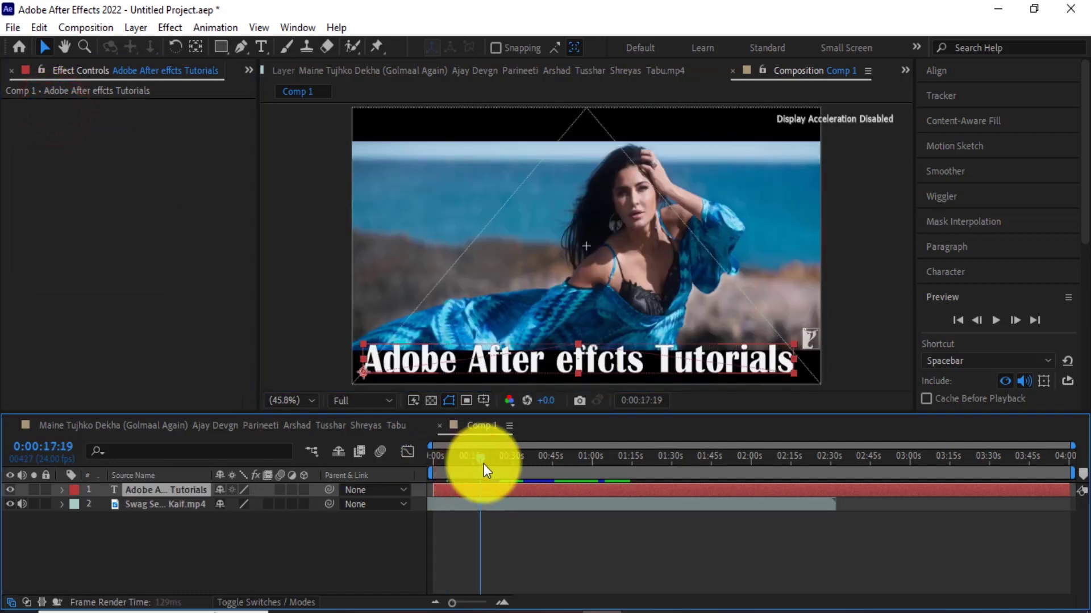
{"action": "scroll", "coordinate": [945, 352], "scroll_direction": "down", "scroll_amount": 5}
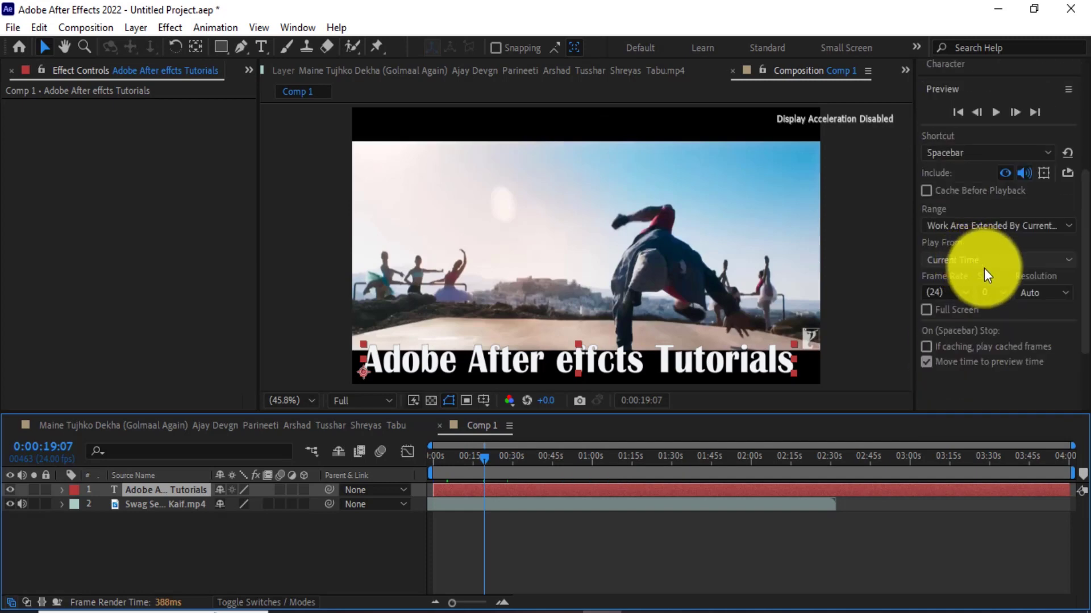
{"action": "left_click_drag", "start_coordinate": [1085, 264], "coordinate": [1086, 318]}
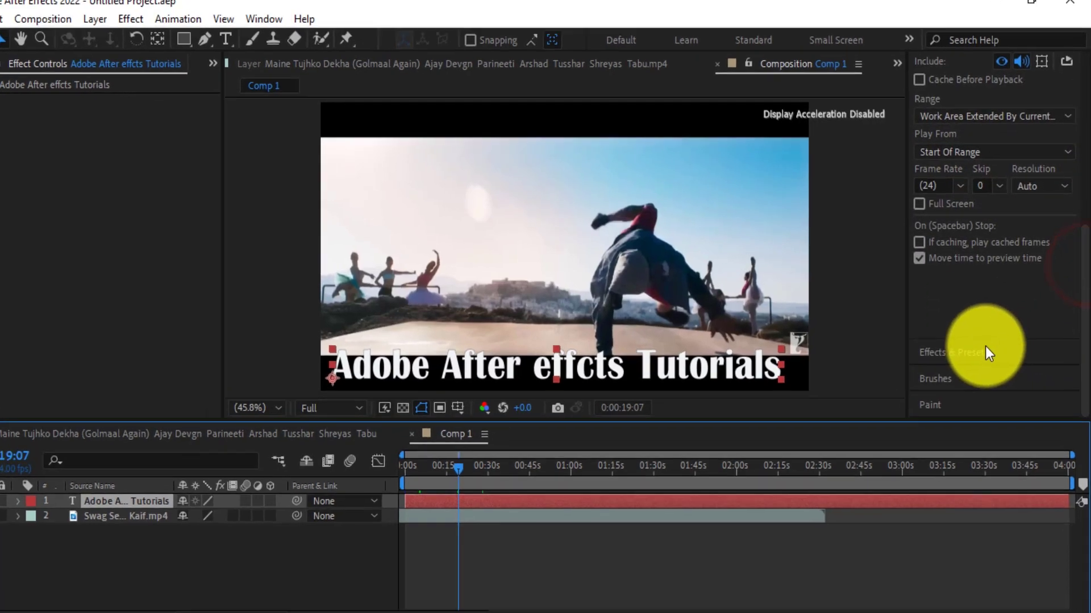
{"action": "left_click", "coordinate": [1014, 333]}
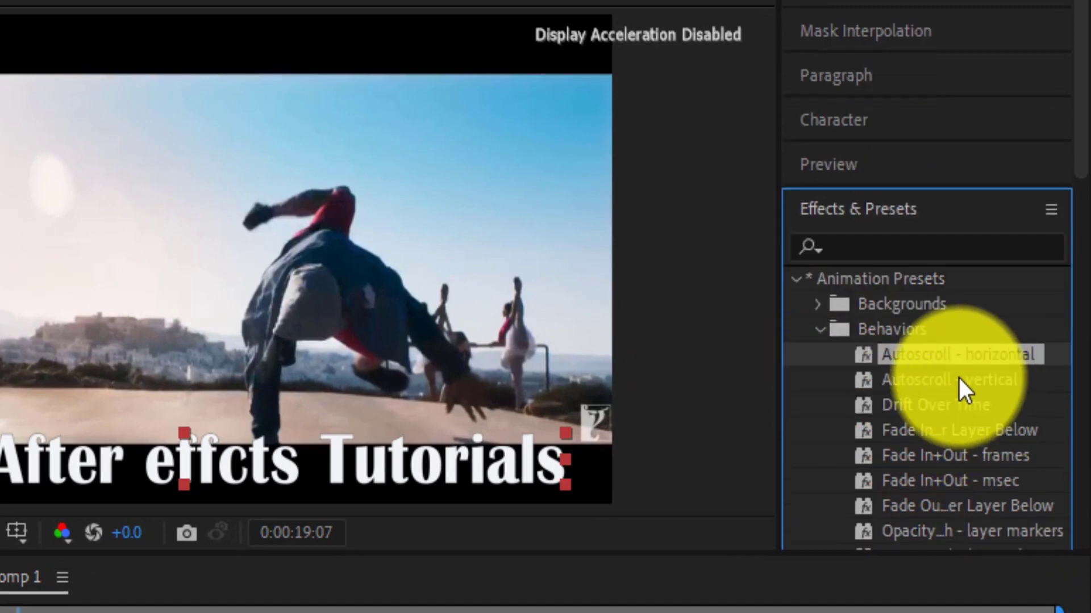
{"action": "left_click", "coordinate": [931, 384]}
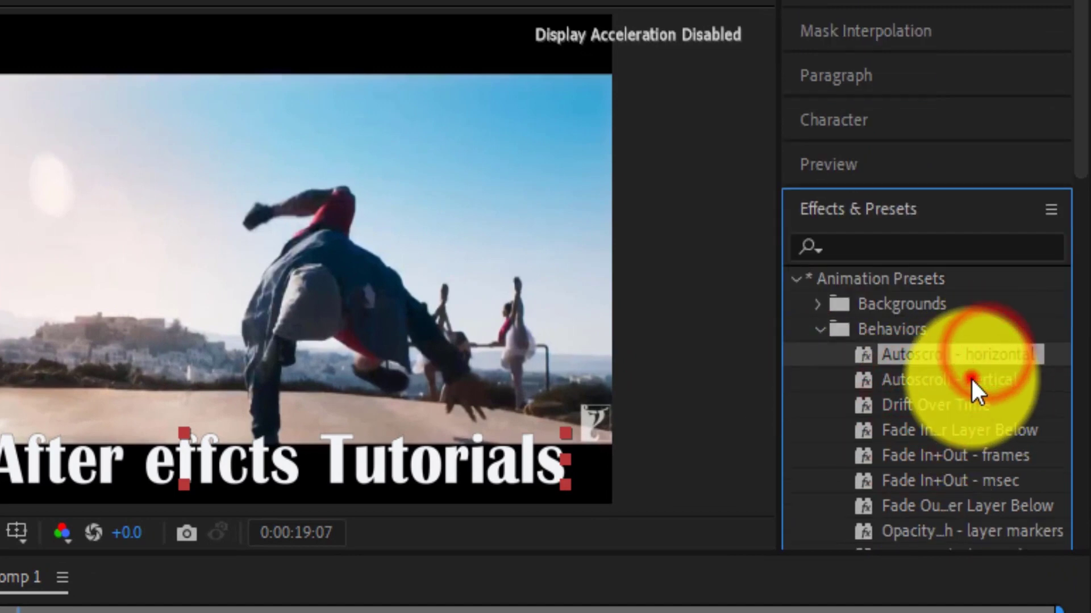
{"action": "left_click", "coordinate": [970, 377]}
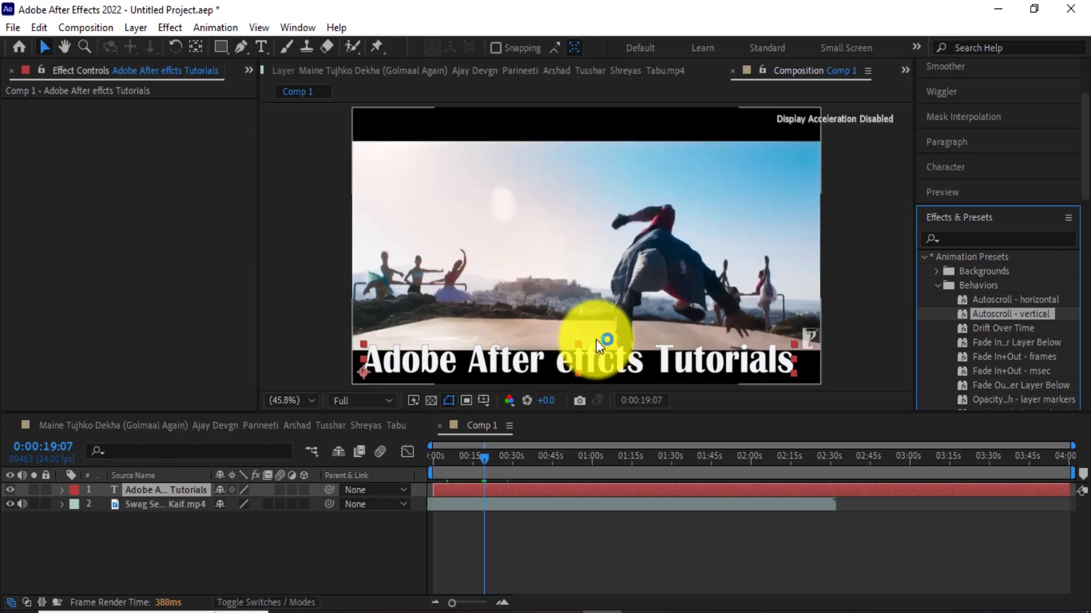
{"action": "left_click", "coordinate": [596, 336]}
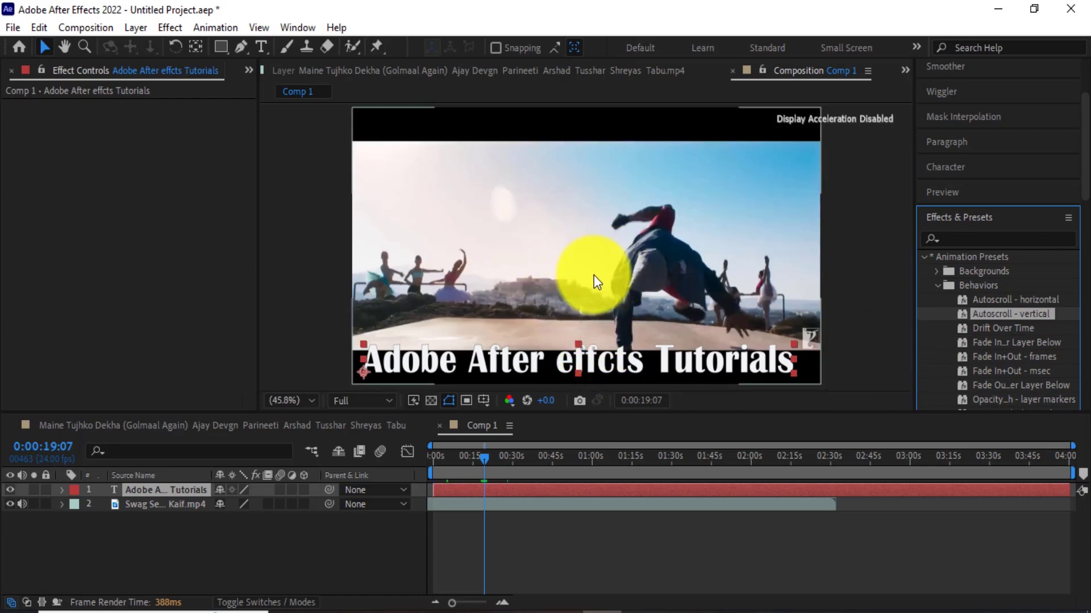
Step: Move the title to mid-frame and change its wording to 'The END'
{"action": "left_click_drag", "start_coordinate": [480, 367], "coordinate": [582, 281]}
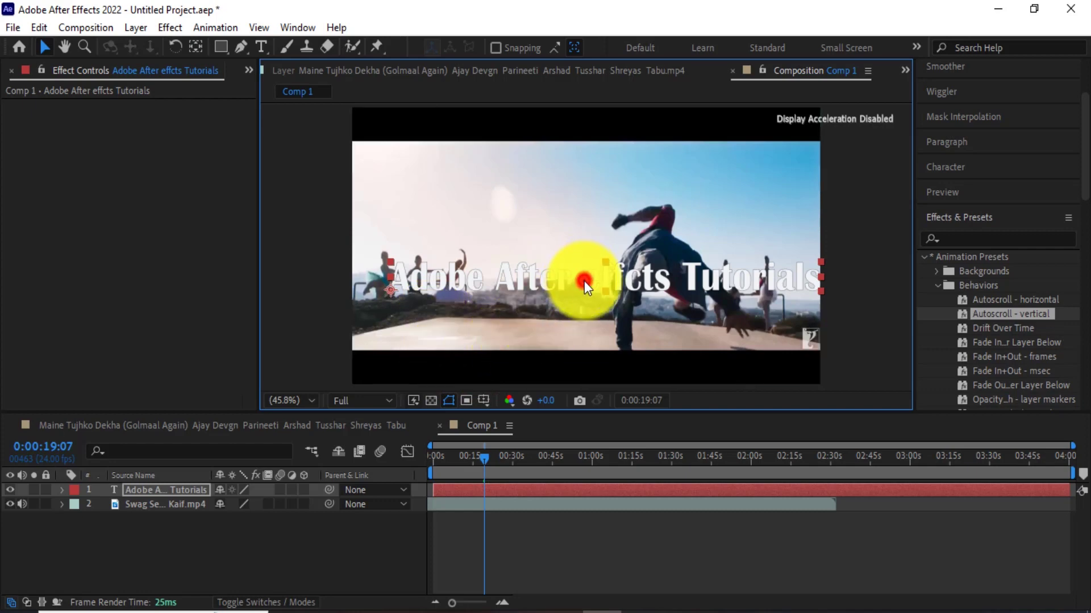
{"action": "double_click", "coordinate": [584, 281]}
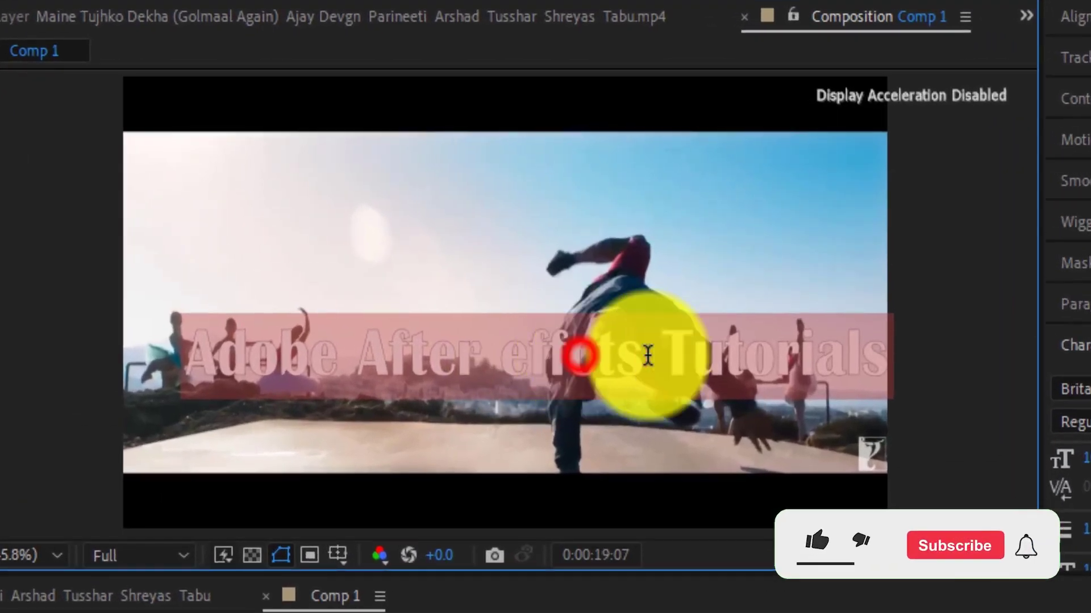
{"action": "type", "text": "The E"}
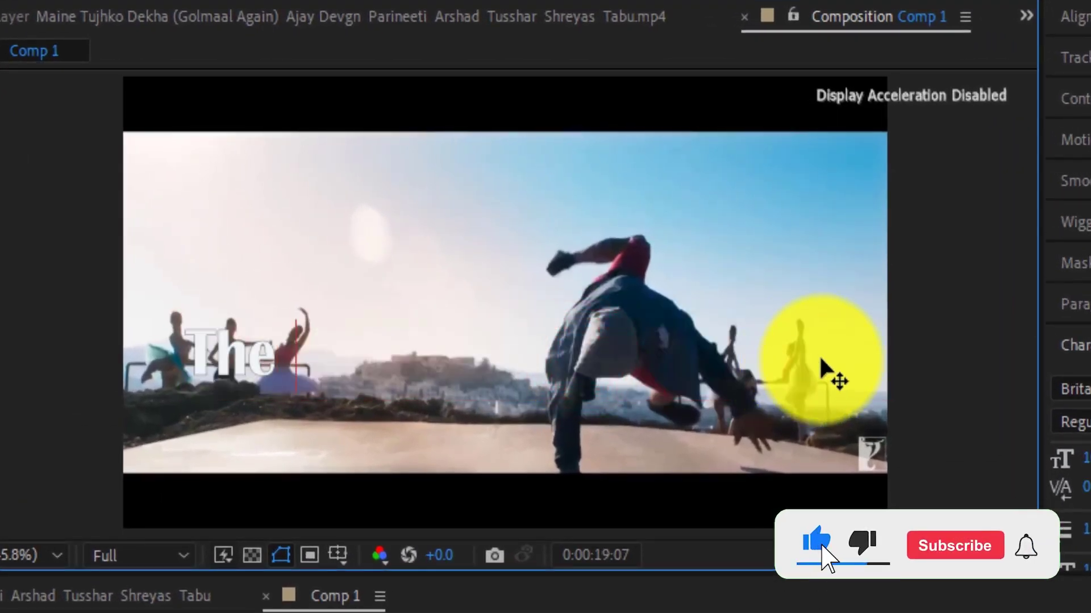
{"action": "type", "text": "ND"}
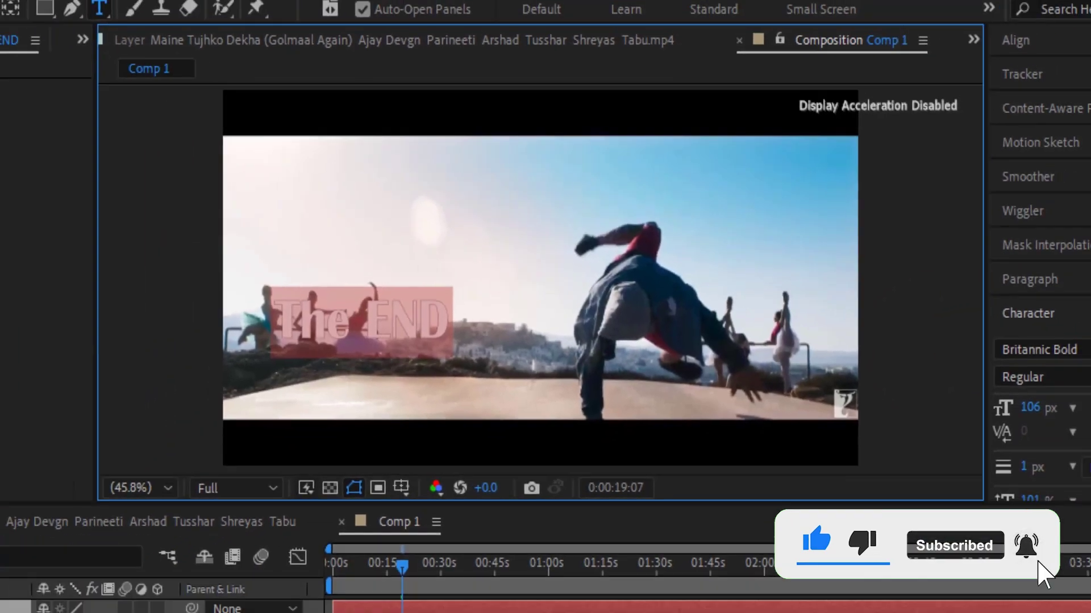
{"action": "left_click", "coordinate": [1052, 297]}
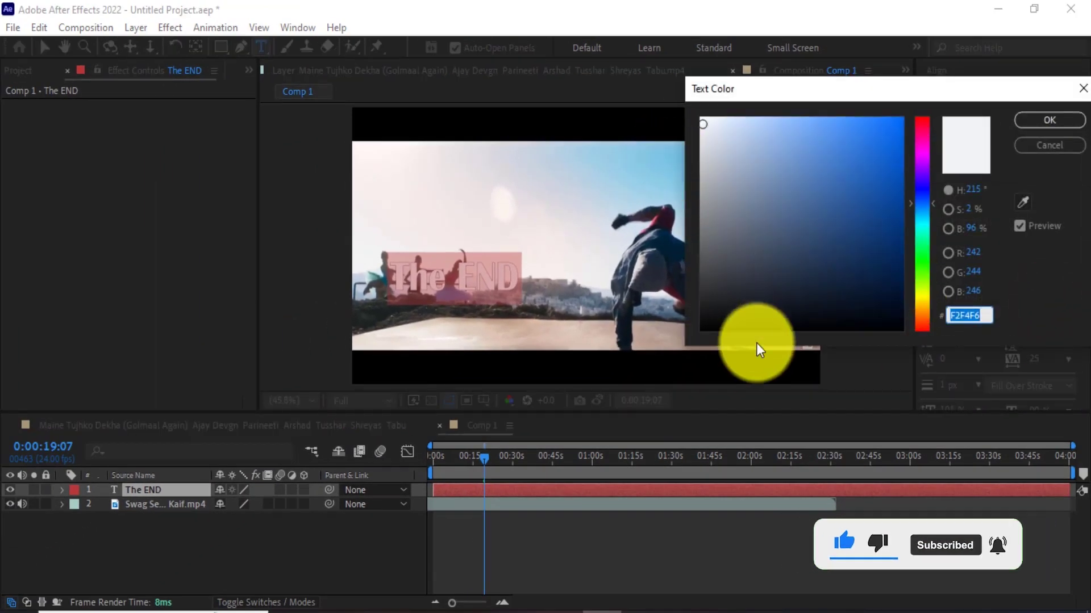
Step: Make 'The END' near-black, move it up and right, and start a new line below it
{"action": "left_click", "coordinate": [704, 321]}
{"action": "left_click", "coordinate": [1040, 119]}
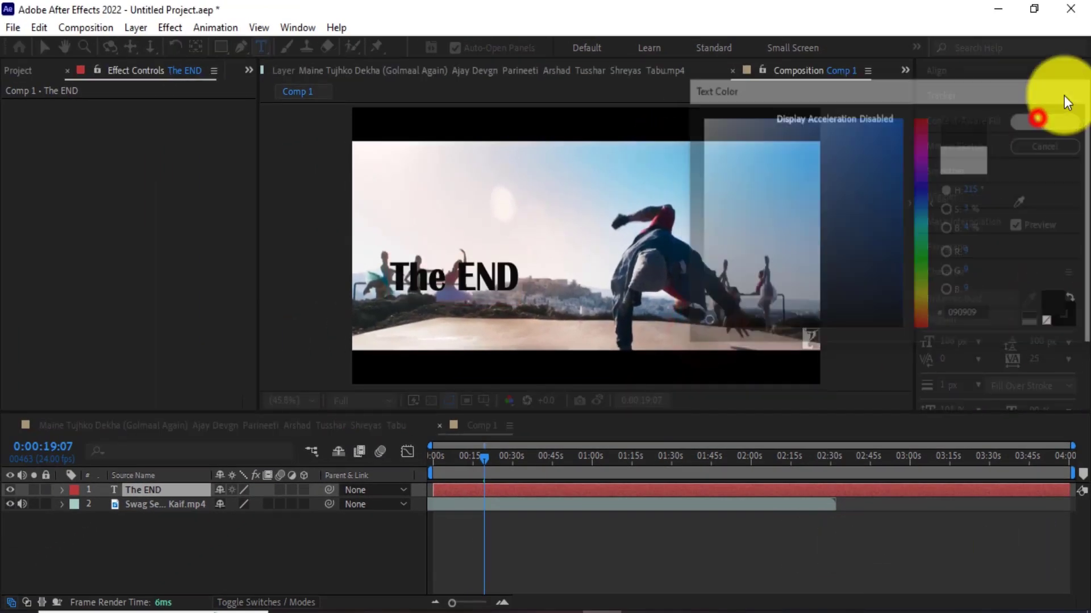
{"action": "left_click", "coordinate": [44, 47]}
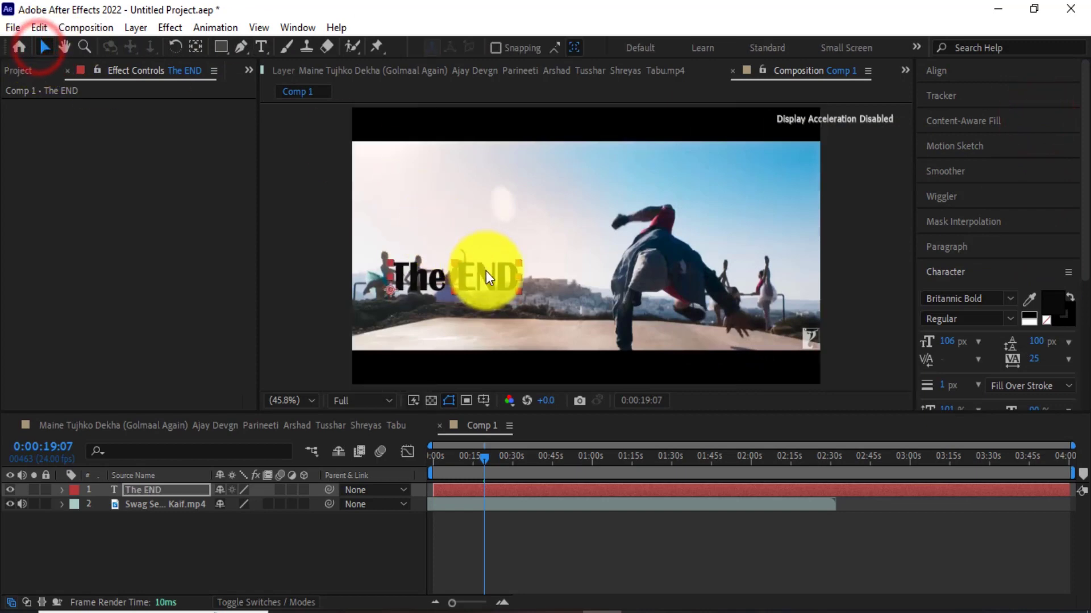
{"action": "left_click_drag", "start_coordinate": [487, 271], "coordinate": [605, 224]}
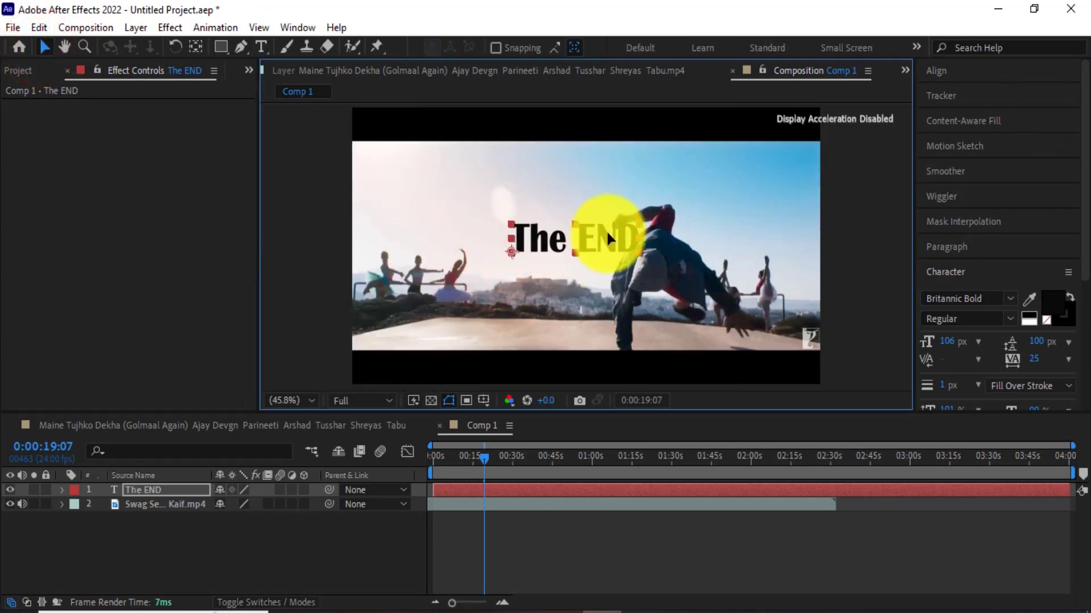
{"action": "double_click", "coordinate": [618, 246]}
{"action": "left_click", "coordinate": [639, 241]}
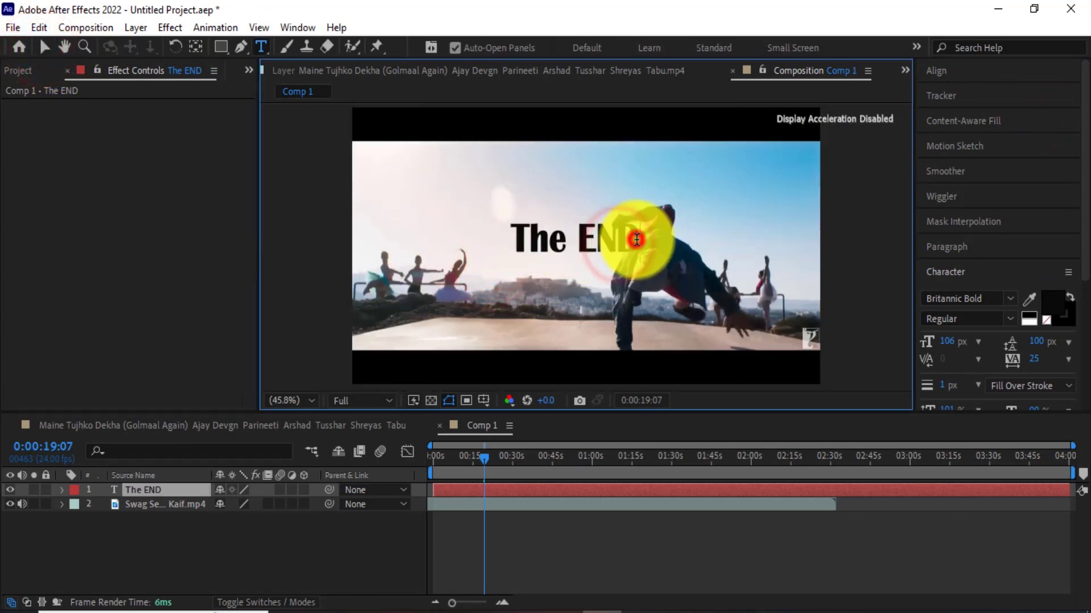
{"action": "key", "text": "Return"}
{"action": "type", "text": "Cast"}
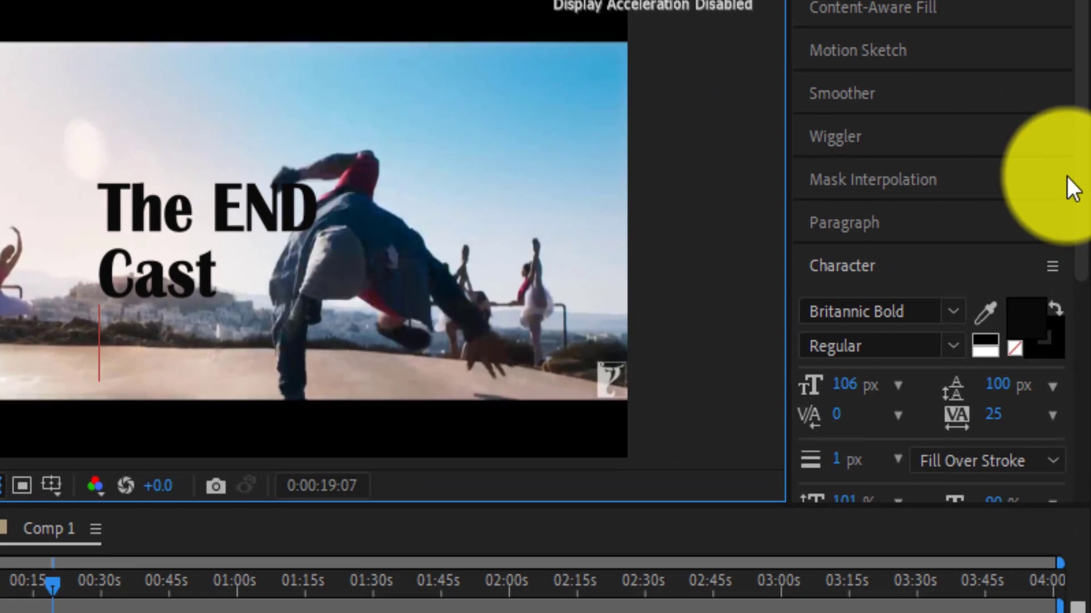
Step: Apply Autoscroll - vertical to The END Cast text layer and play the preview
{"action": "left_click_drag", "start_coordinate": [1082, 170], "coordinate": [1079, 455]}
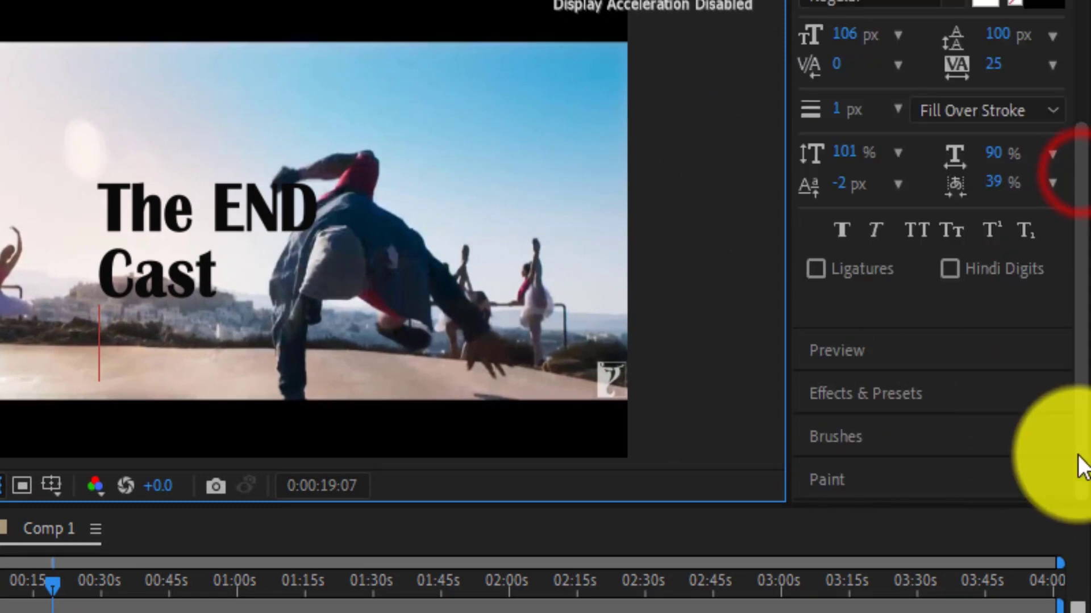
{"action": "left_click", "coordinate": [884, 394]}
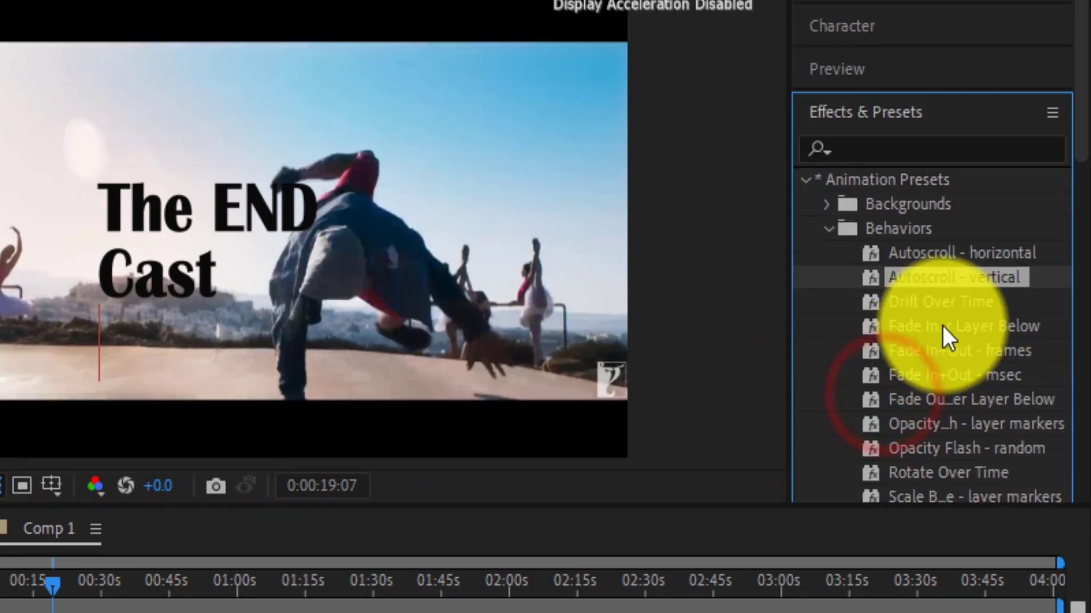
{"action": "left_click_drag", "start_coordinate": [919, 278], "coordinate": [518, 265]}
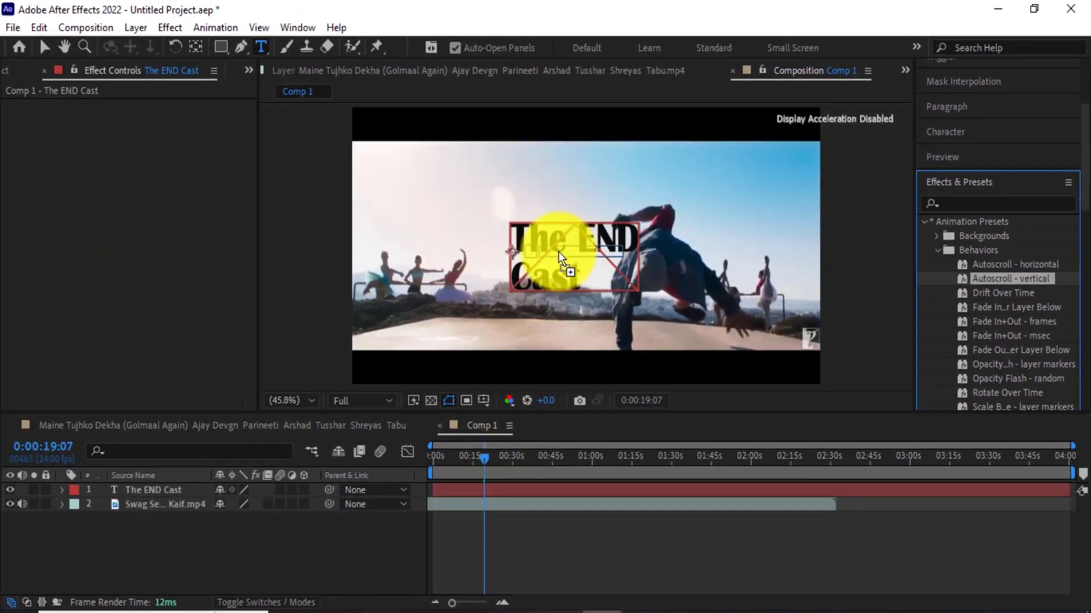
{"action": "mouse_move", "coordinate": [558, 251]}
{"action": "left_mouse_down"}
{"action": "mouse_move", "coordinate": [480, 492]}
{"action": "mouse_move", "coordinate": [427, 465]}
{"action": "left_mouse_up"}
{"action": "left_click", "coordinate": [482, 459]}
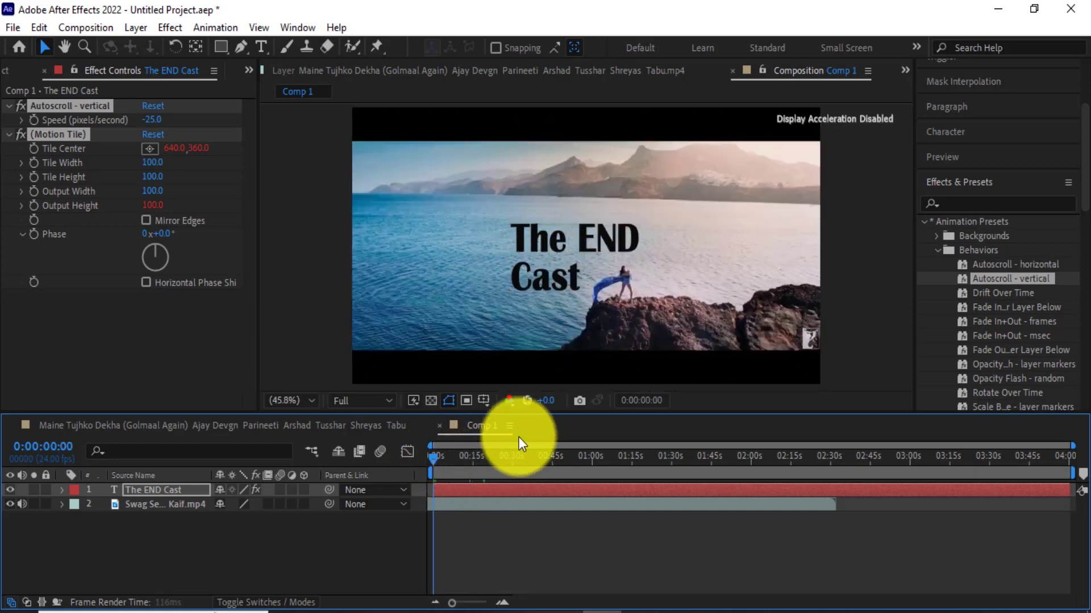
{"action": "key", "text": "space"}
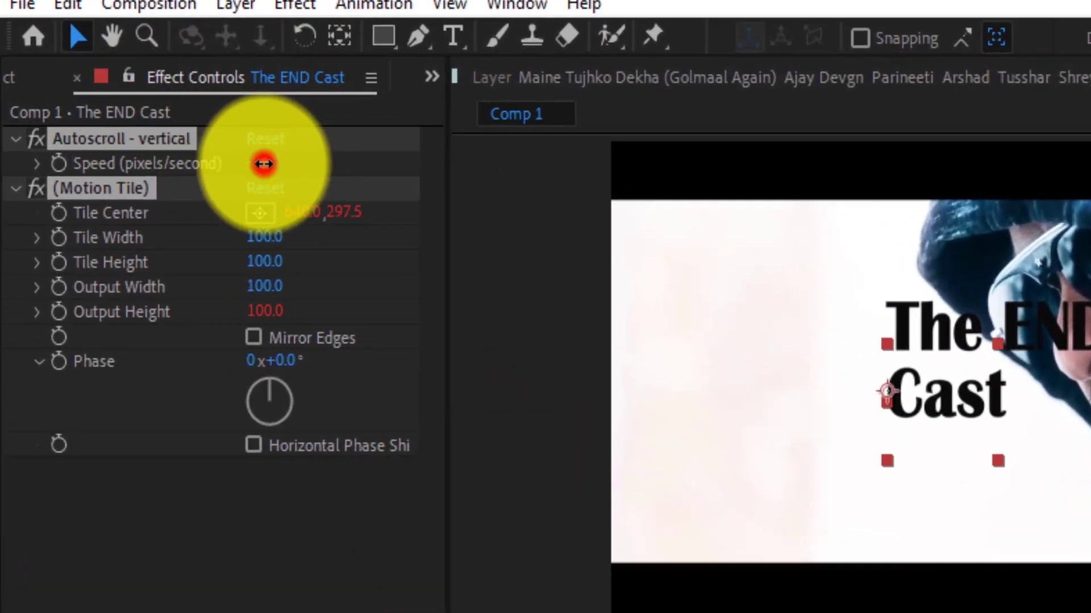
Step: Set the vertical autoscroll Speed to -150 and preview the upward scroll from the start
{"action": "left_click", "coordinate": [264, 164]}
{"action": "type", "text": "-150"}
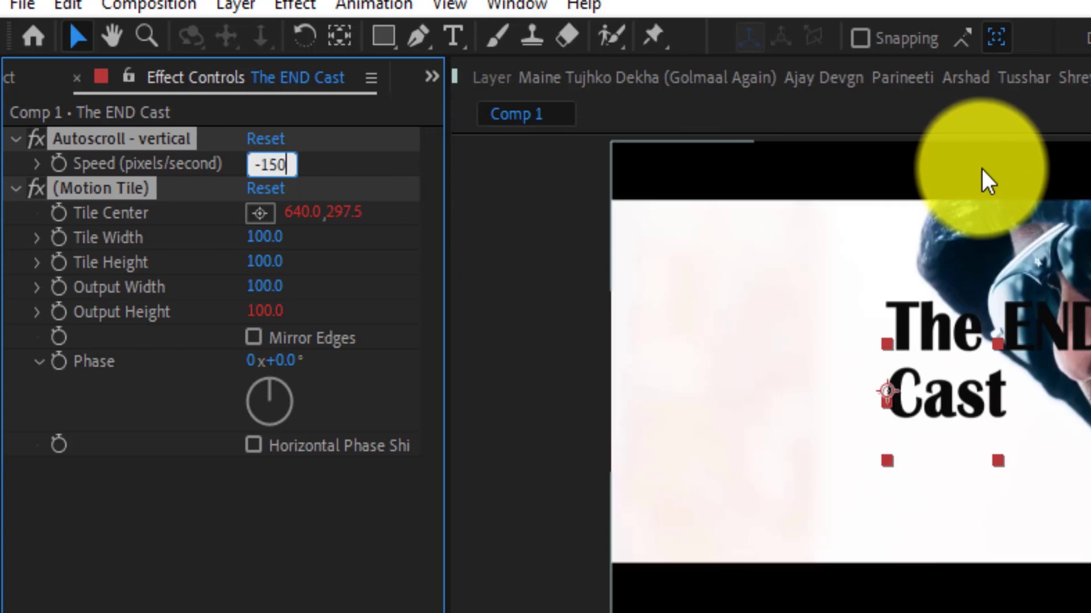
{"action": "key", "text": "Return"}
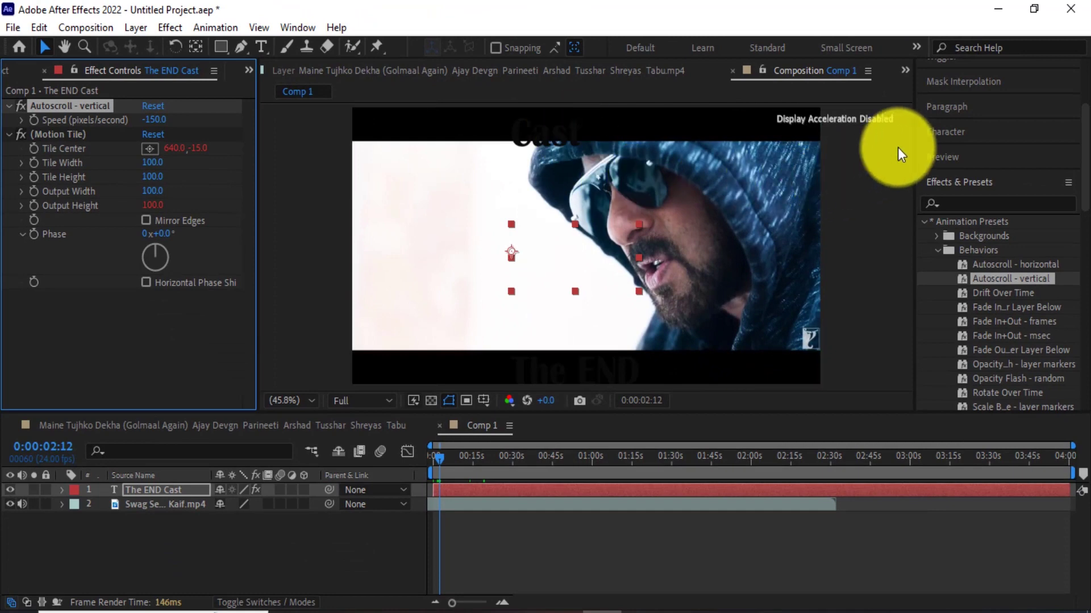
{"action": "left_click", "coordinate": [948, 161]}
{"action": "left_click", "coordinate": [995, 322]}
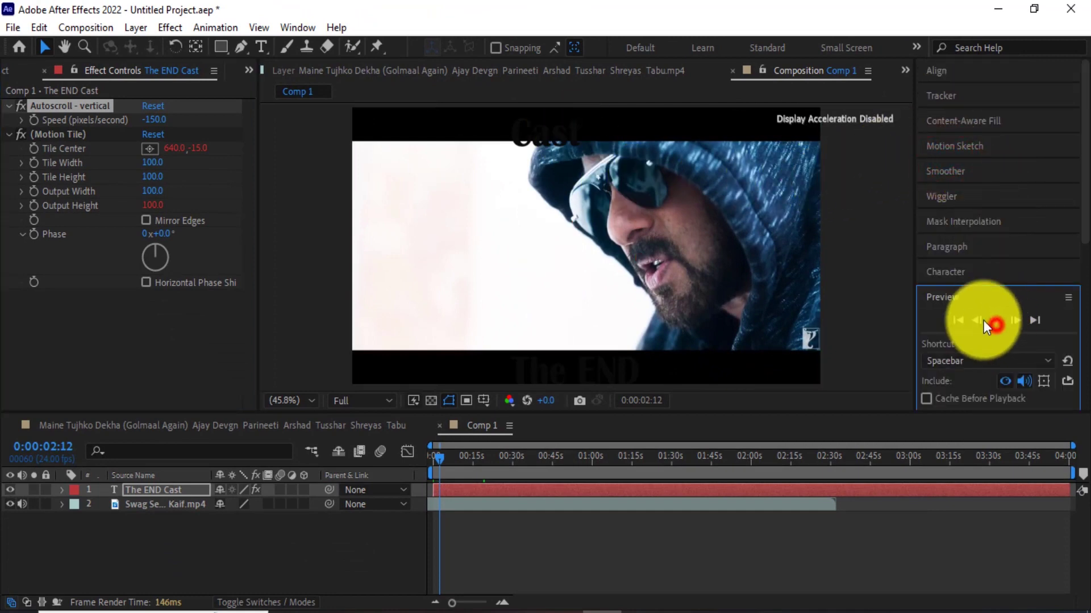
{"action": "left_click", "coordinate": [434, 455]}
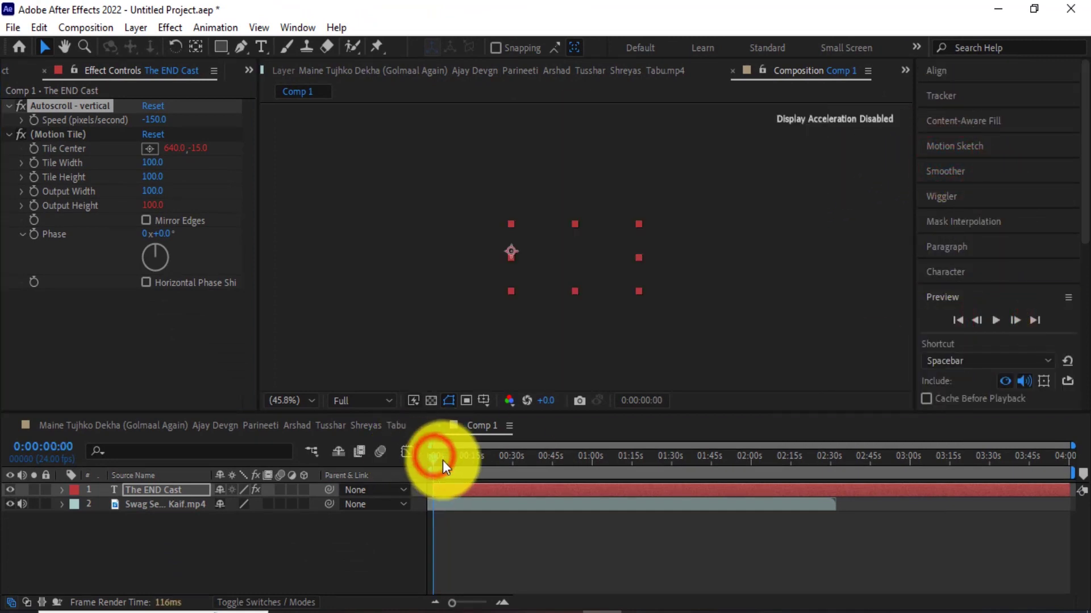
{"action": "left_click", "coordinate": [994, 321]}
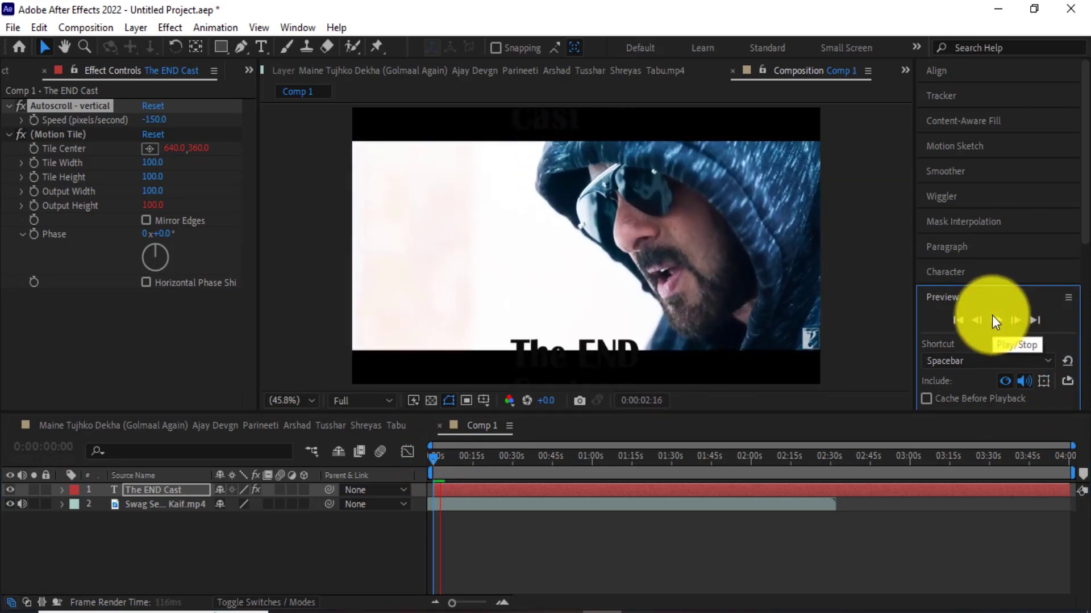
{"action": "left_click", "coordinate": [995, 320]}
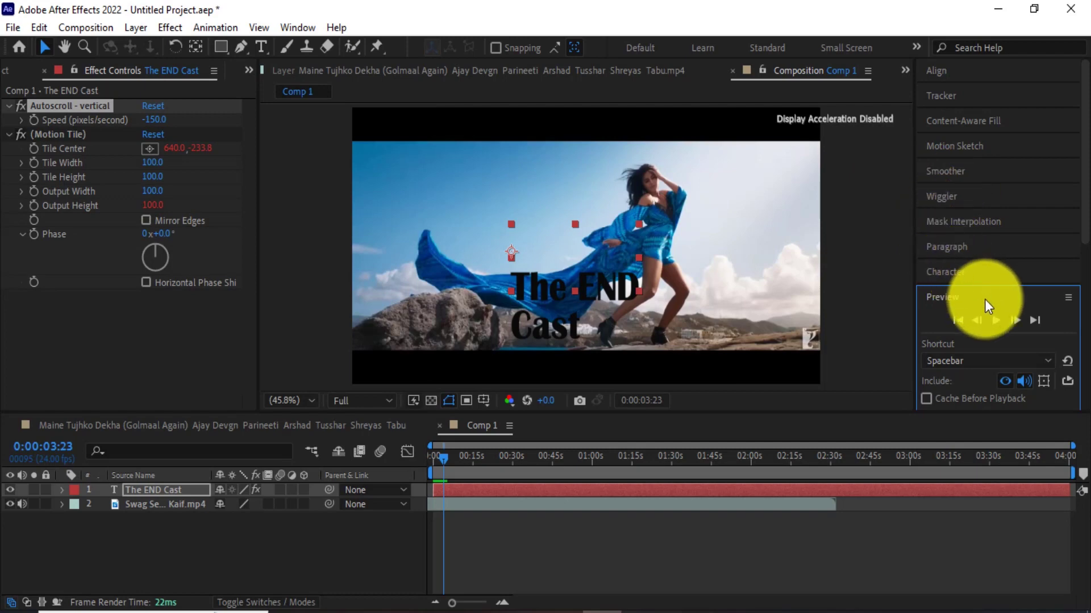
{"action": "scroll", "coordinate": [983, 309], "scroll_direction": "down", "scroll_amount": 5}
{"action": "left_click", "coordinate": [966, 343]}
Step: Delete Autoscroll - vertical and Motion Tile from The END Cast text, then apply Drift Over Time
{"action": "scroll", "coordinate": [1055, 335], "scroll_direction": "down", "scroll_amount": 3}
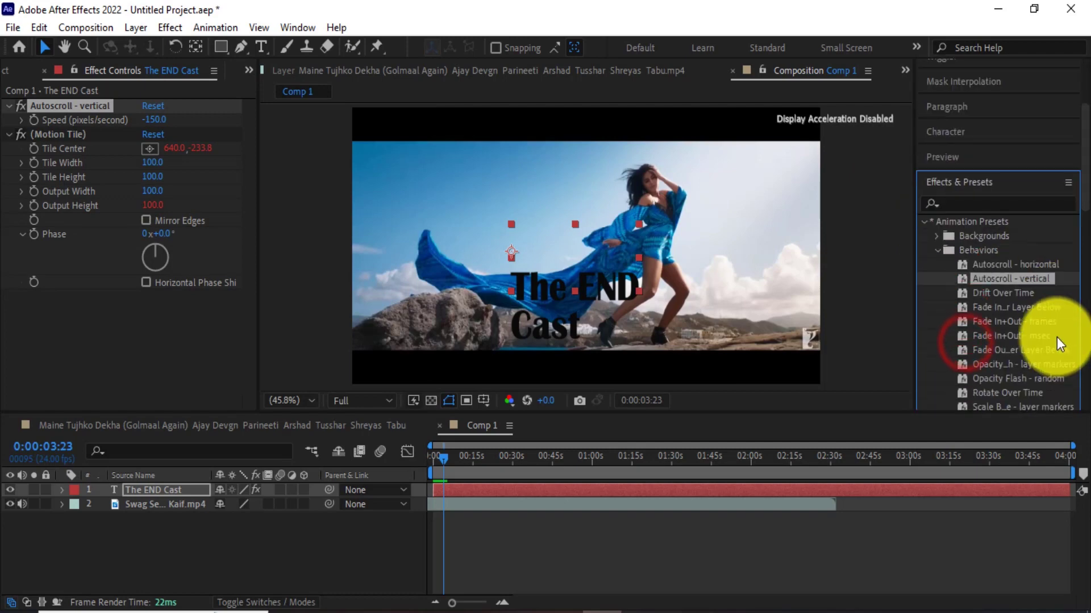
{"action": "scroll", "coordinate": [1050, 333], "scroll_direction": "down", "scroll_amount": 2}
{"action": "left_click", "coordinate": [994, 223]}
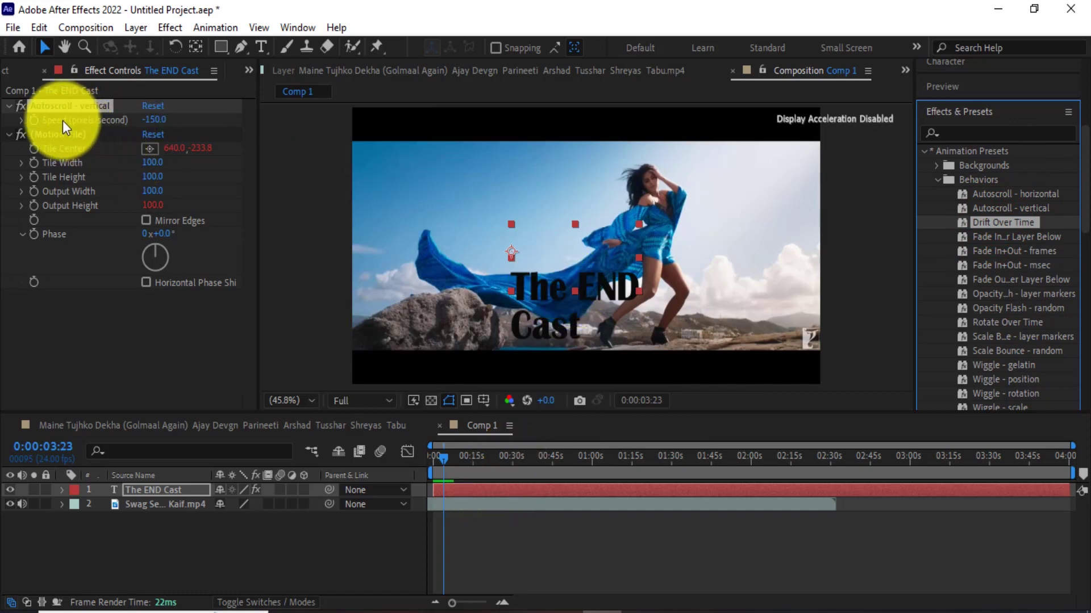
{"action": "left_click", "coordinate": [50, 104]}
{"action": "key", "text": "Delete"}
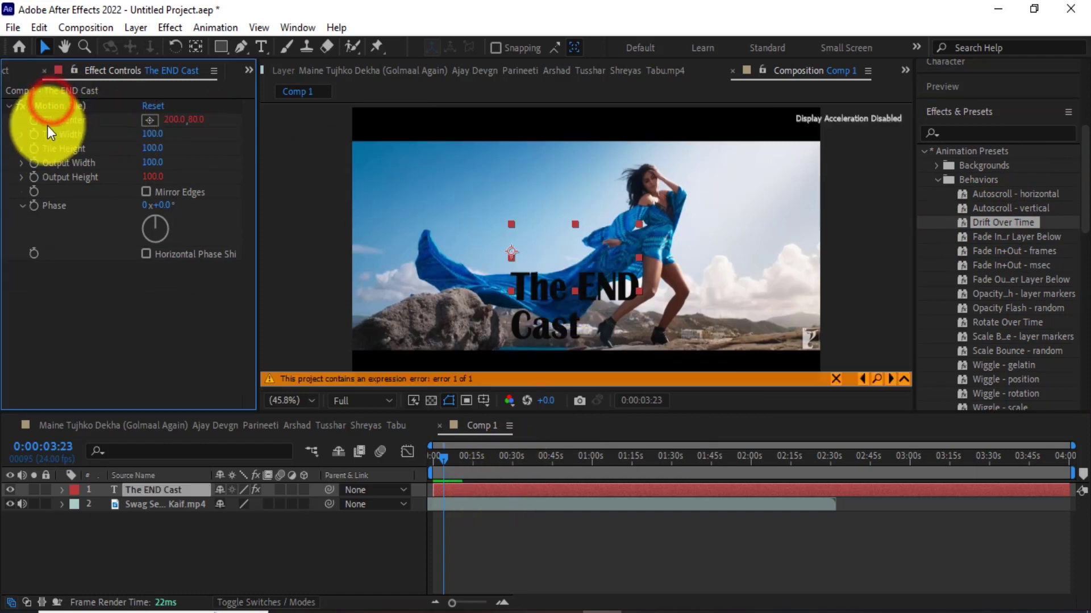
{"action": "left_click", "coordinate": [49, 105]}
{"action": "key", "text": "Delete"}
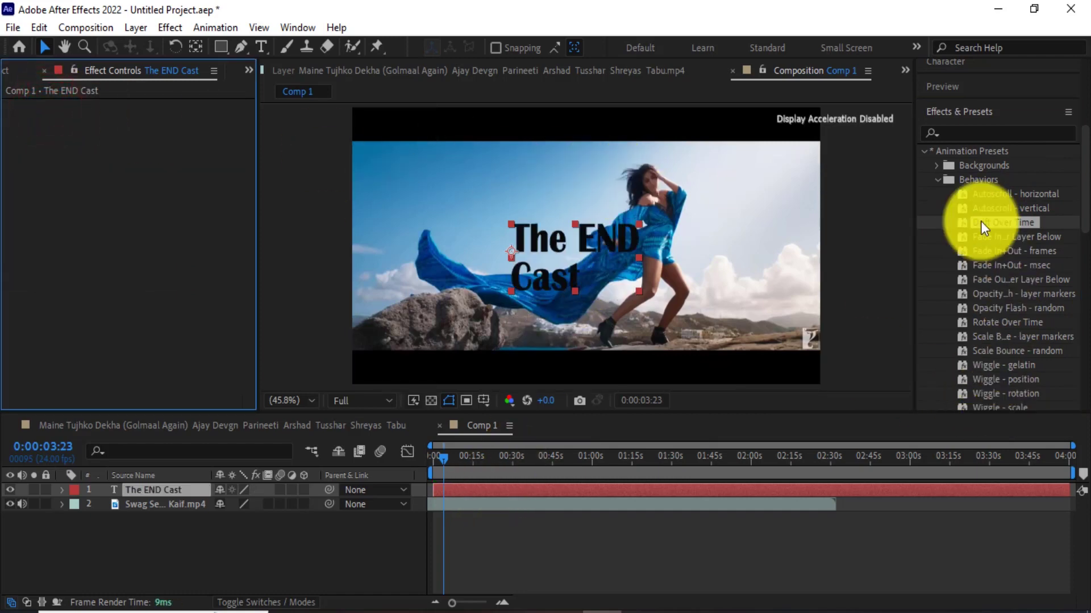
{"action": "mouse_move", "coordinate": [989, 224]}
{"action": "left_mouse_down"}
{"action": "mouse_move", "coordinate": [480, 489]}
{"action": "mouse_move", "coordinate": [454, 457]}
{"action": "mouse_move", "coordinate": [436, 458]}
{"action": "left_mouse_up"}
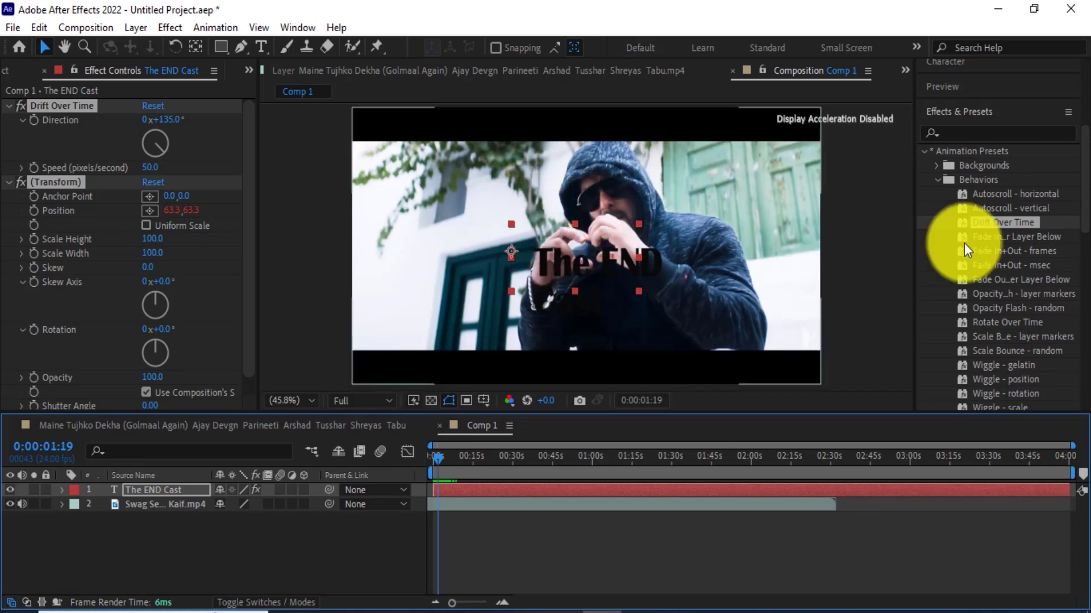
Step: Delete Drift Over Time and move The END Cast text toward the video's top-left
{"action": "key", "text": "Delete"}
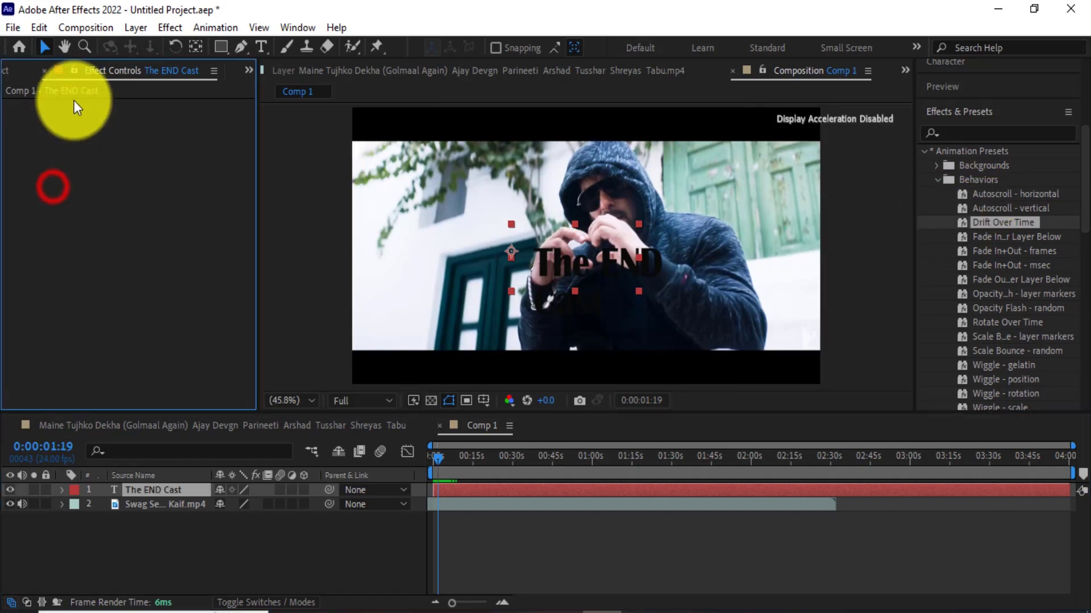
{"action": "scroll", "coordinate": [1025, 293], "scroll_direction": "down", "scroll_amount": 2}
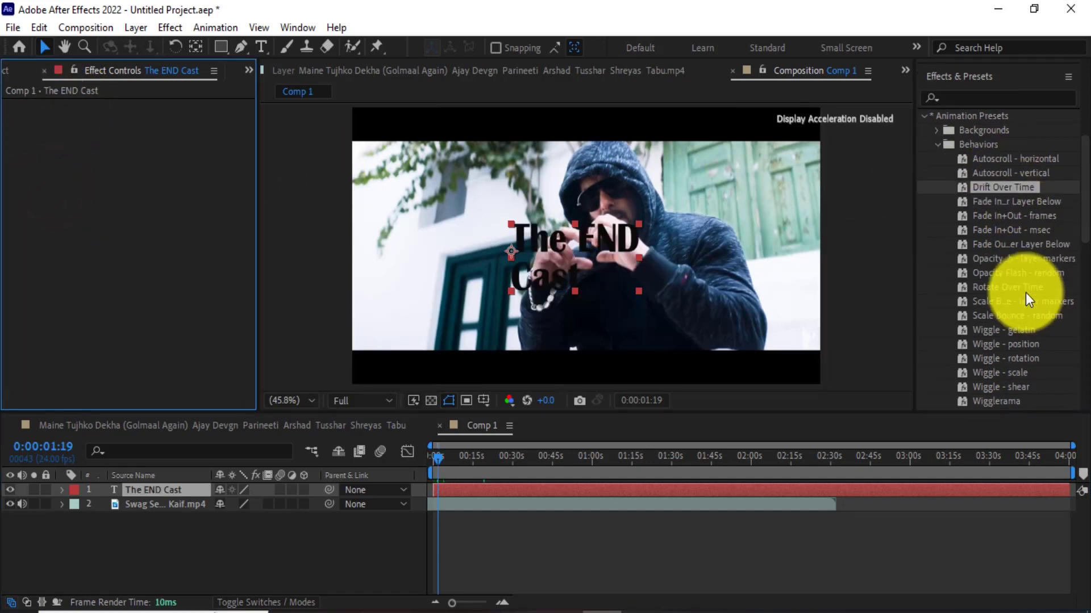
{"action": "scroll", "coordinate": [1029, 288], "scroll_direction": "down", "scroll_amount": 2}
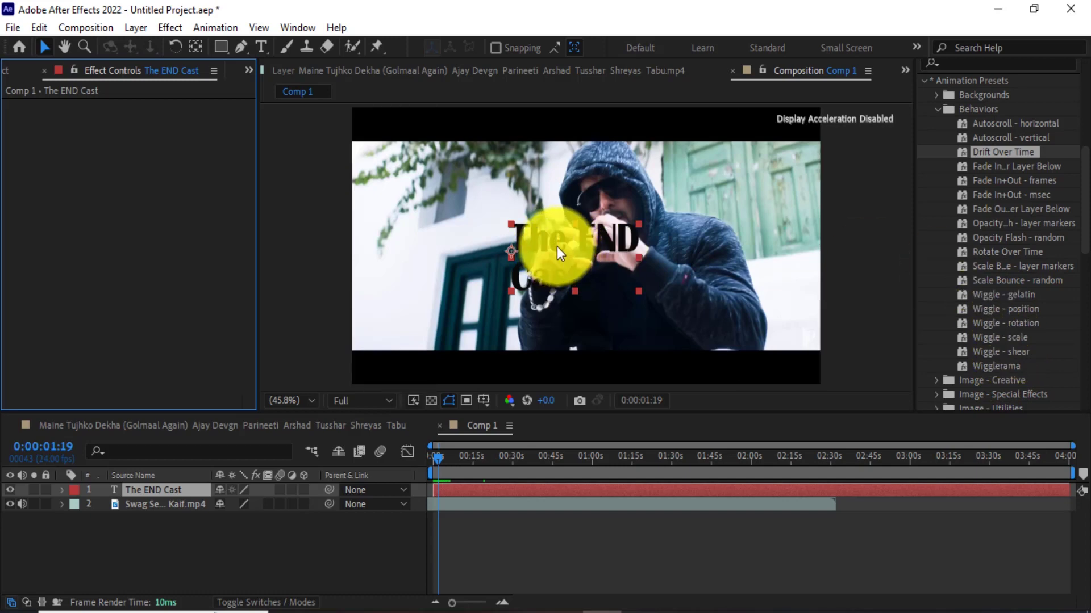
{"action": "left_click_drag", "start_coordinate": [587, 239], "coordinate": [443, 189]}
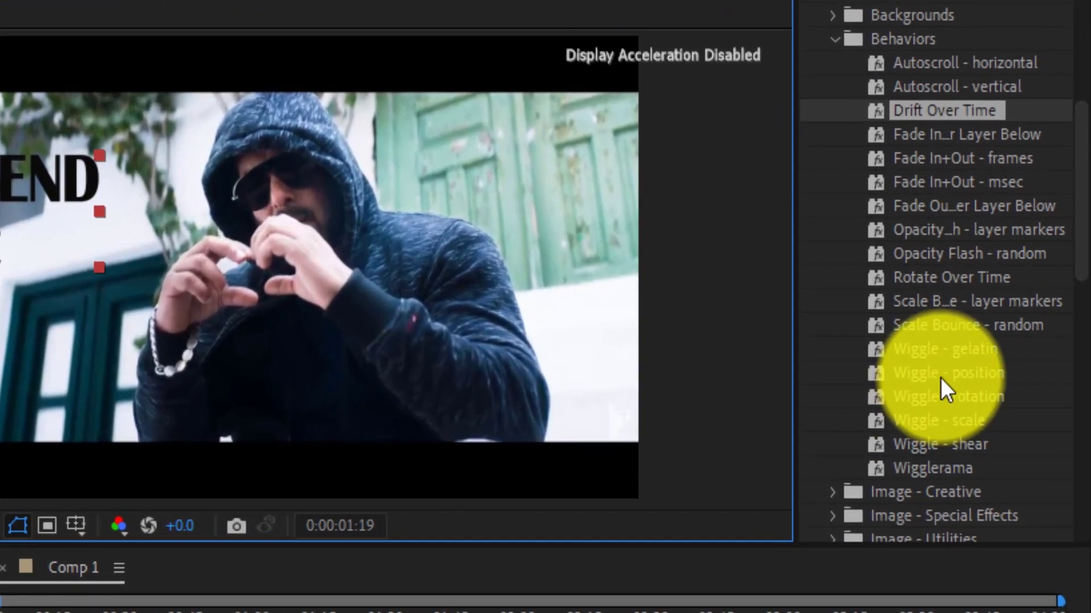
Step: Browse the Wiggle position, rotation, scale and shear presets, settling on Wiggle - scale
{"action": "left_click", "coordinate": [940, 377]}
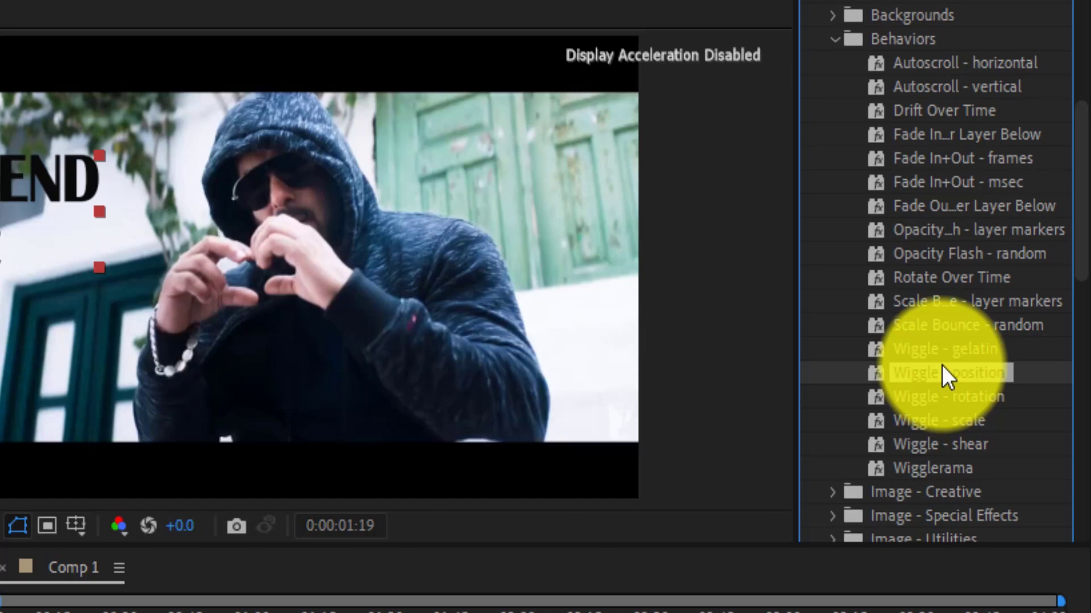
{"action": "left_click", "coordinate": [962, 404]}
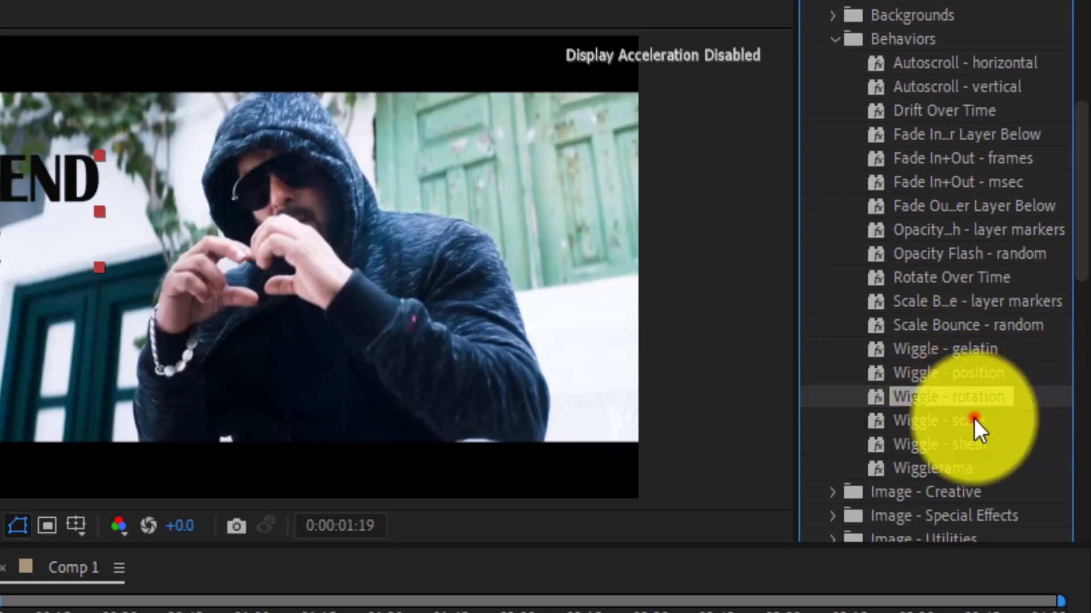
{"action": "left_click", "coordinate": [975, 420]}
{"action": "left_click", "coordinate": [974, 444]}
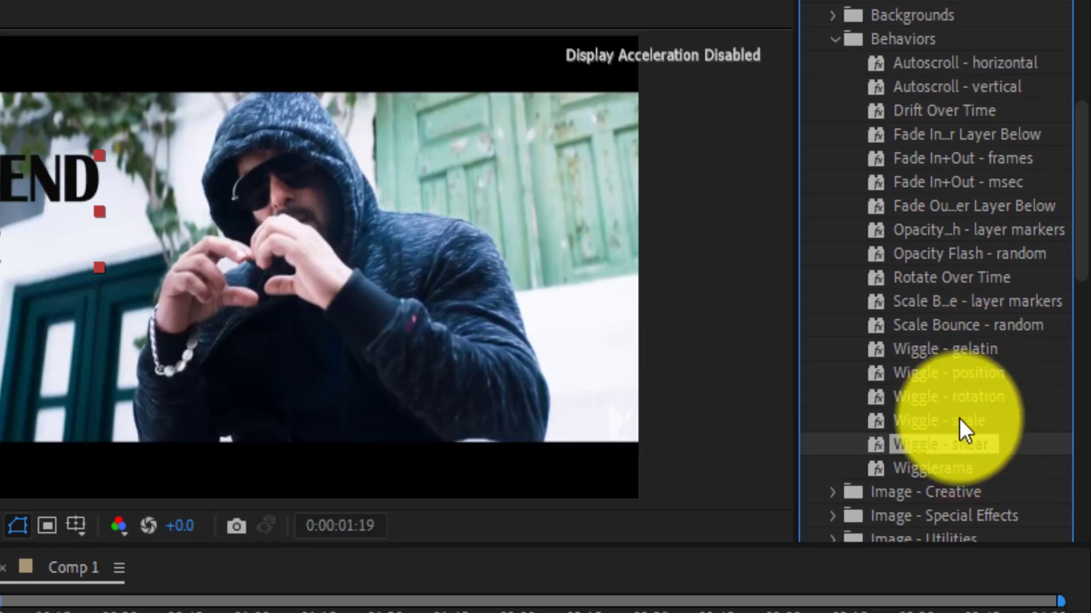
{"action": "left_click", "coordinate": [960, 421]}
{"action": "left_click_drag", "start_coordinate": [1037, 417], "coordinate": [421, 207]}
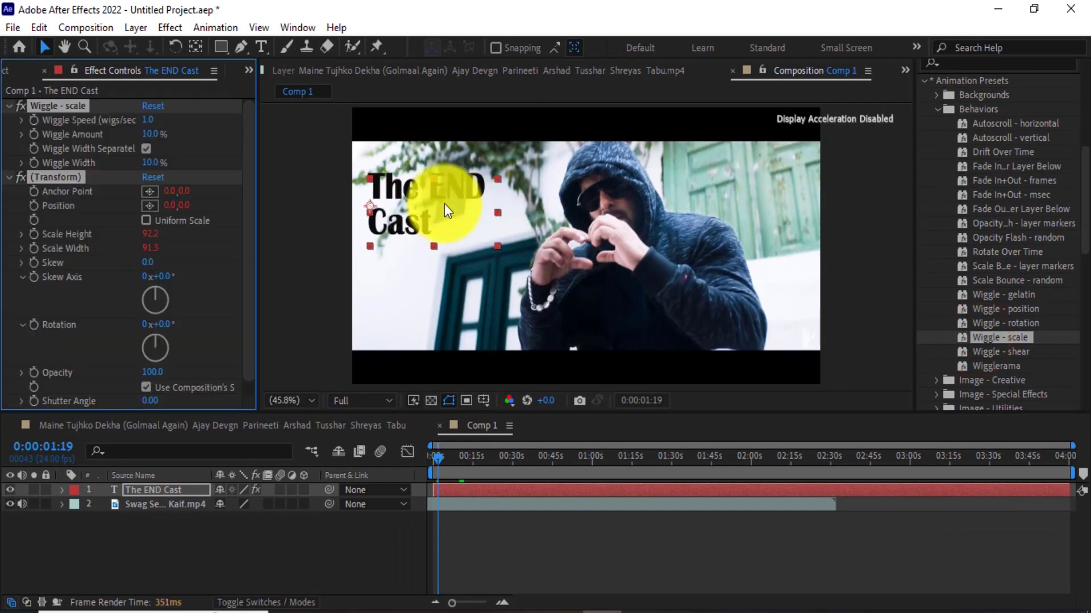
{"action": "left_click", "coordinate": [431, 455]}
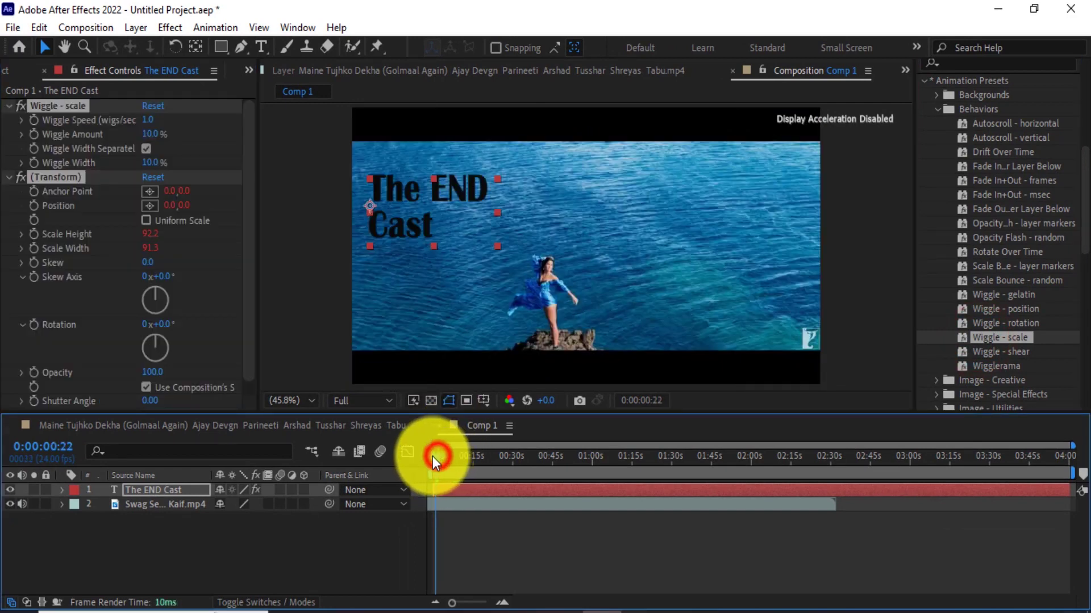
{"action": "left_click", "coordinate": [516, 388]}
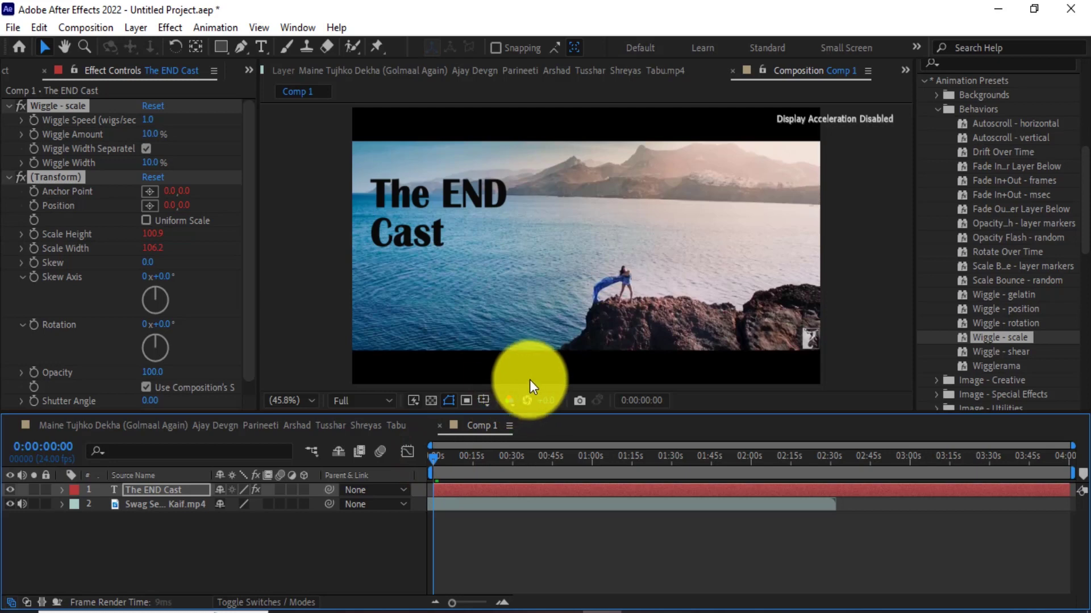
{"action": "key", "text": "space"}
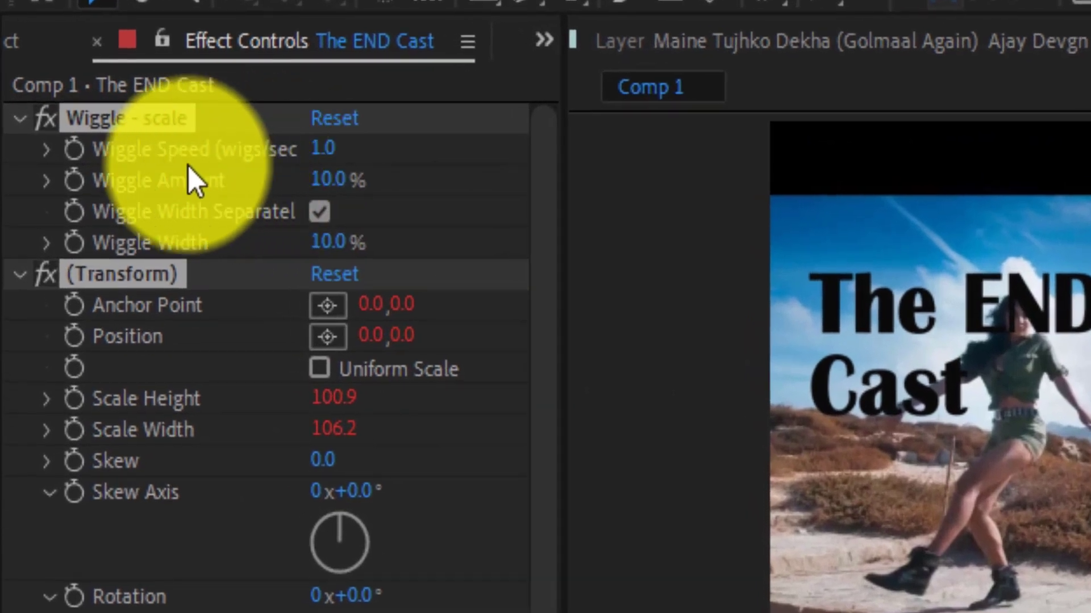
{"action": "left_click", "coordinate": [320, 163]}
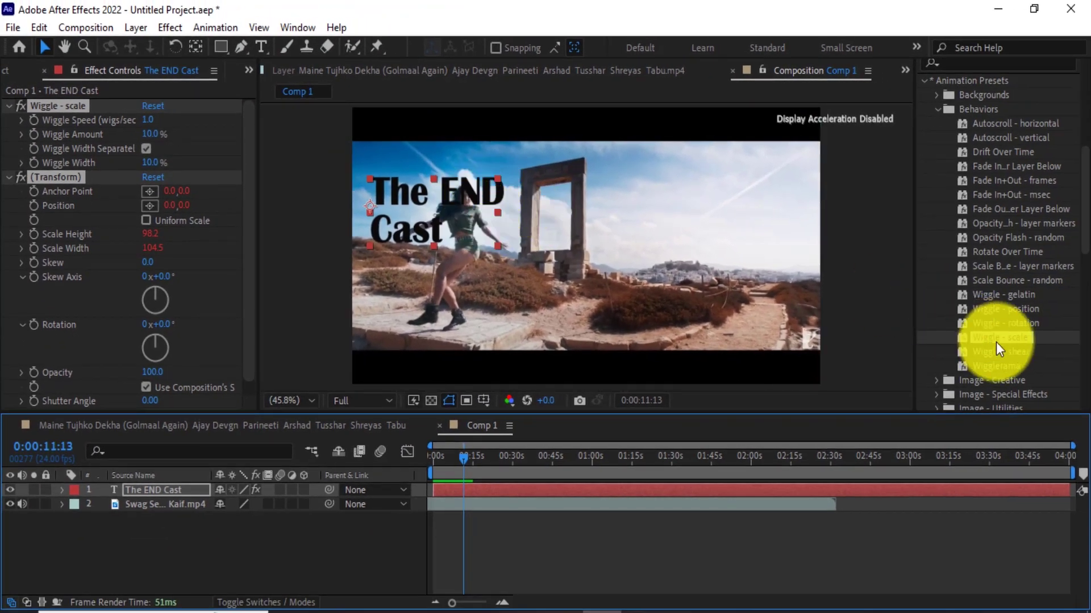
{"action": "key", "text": "ctrl+z"}
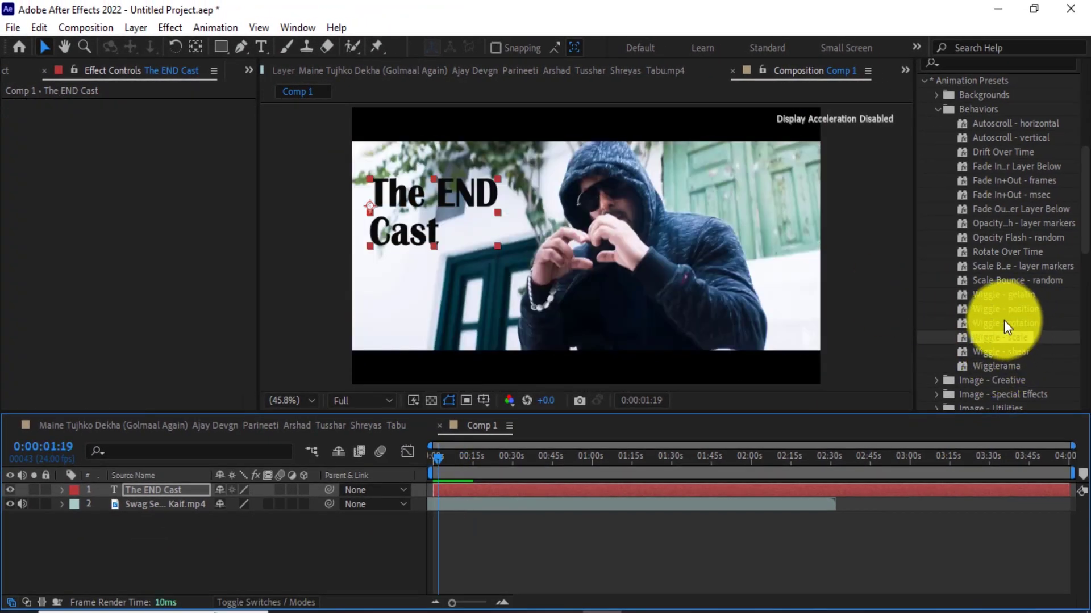
{"action": "left_click_drag", "start_coordinate": [984, 325], "coordinate": [414, 200]}
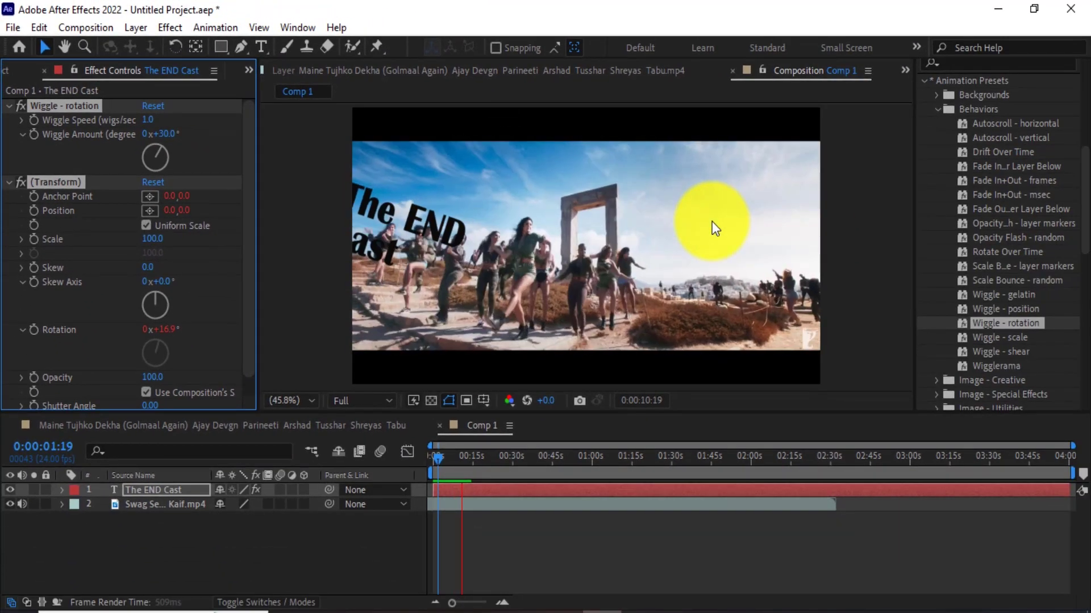
{"action": "left_click_drag", "start_coordinate": [148, 145], "coordinate": [167, 136]}
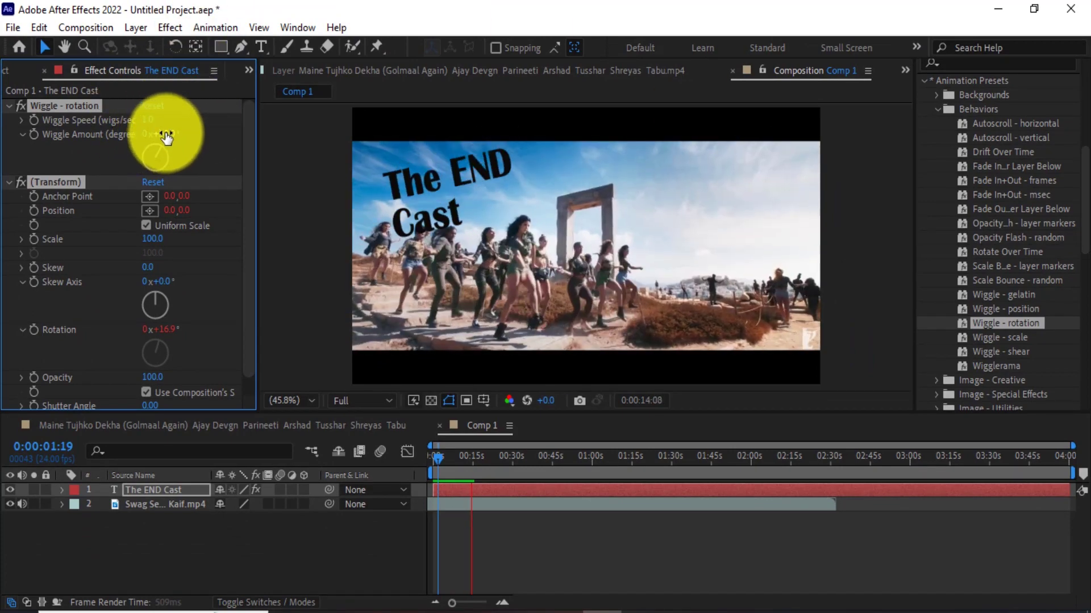
{"action": "key", "text": "ctrl+z"}
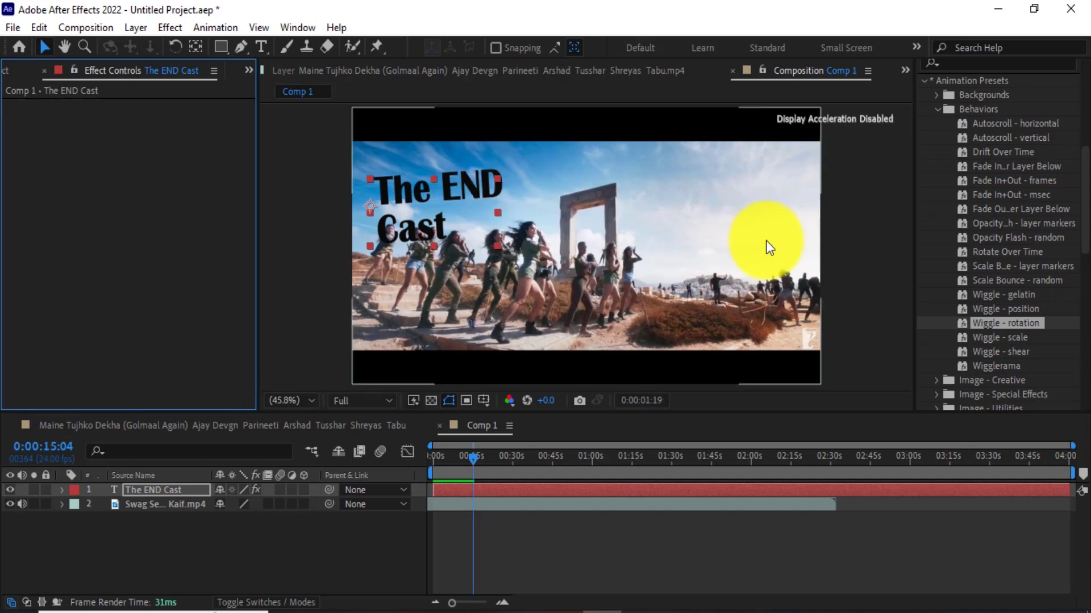
Step: Apply the Wiggle - gelatin behaviour preset to The END Cast text
{"action": "left_click", "coordinate": [1013, 309]}
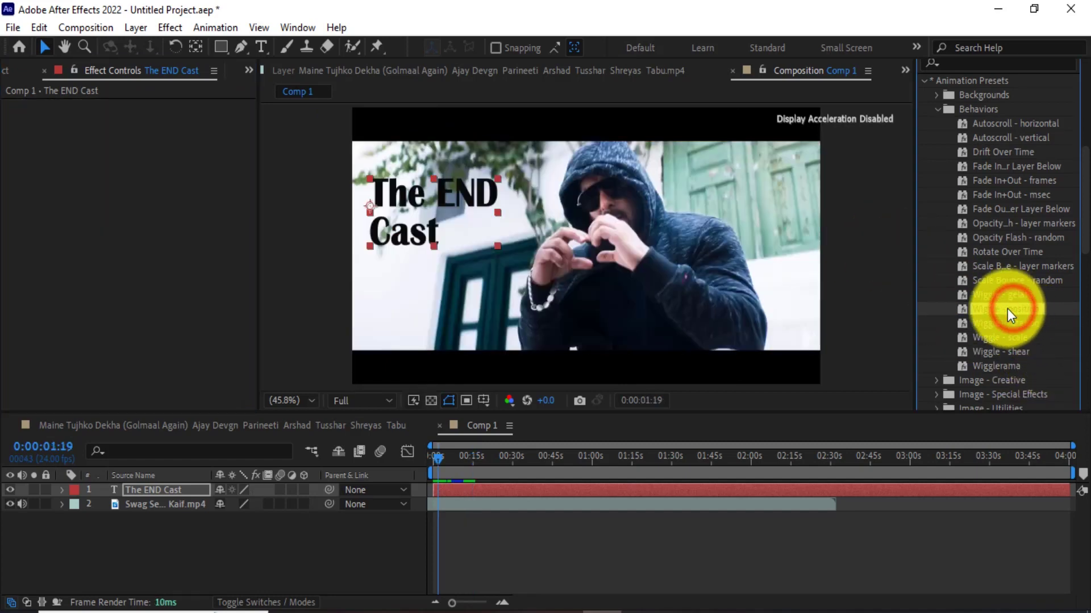
{"action": "left_click", "coordinate": [1000, 295]}
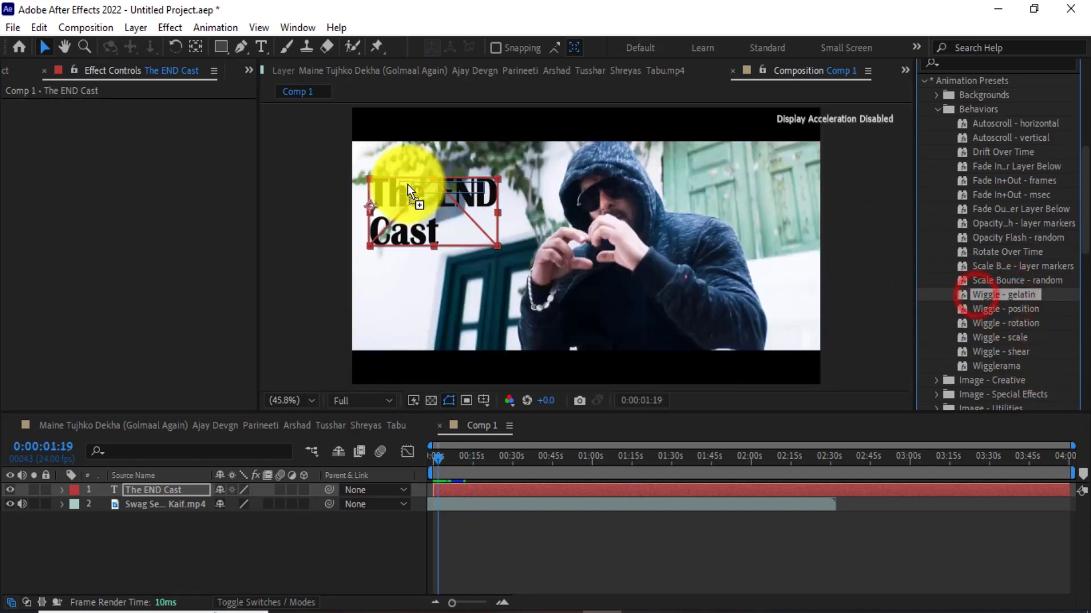
{"action": "left_click_drag", "start_coordinate": [904, 295], "coordinate": [404, 184]}
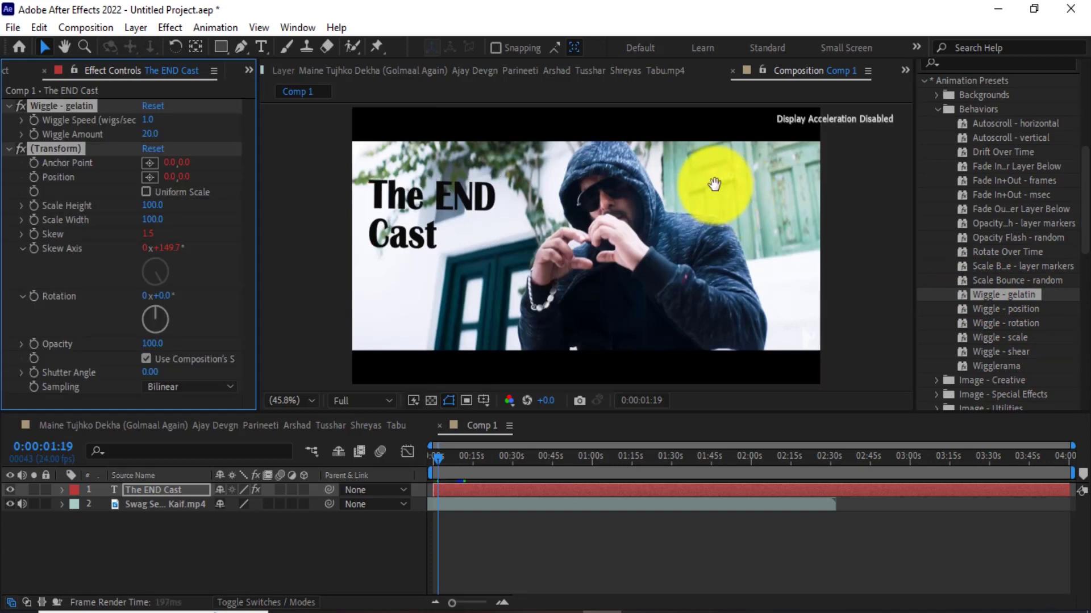
Step: Preview the gelatin wobble, then stop playback and return to the Selection tool
{"action": "key", "text": "space"}
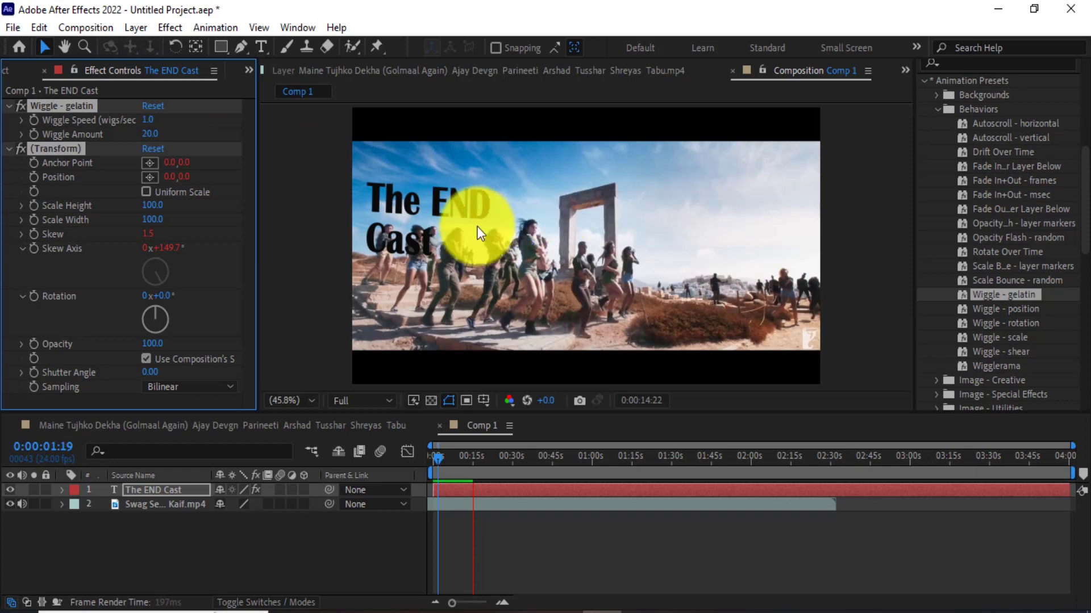
{"action": "left_click", "coordinate": [436, 210]}
{"action": "key", "text": "v"}
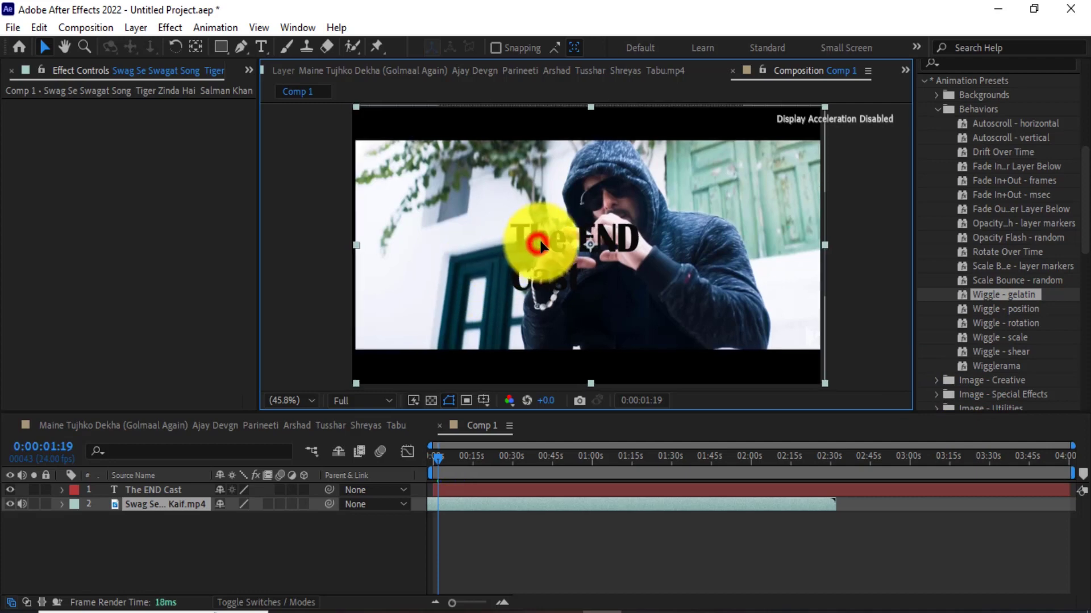
Step: Move The END Cast text to the upper-left and apply Wigglerama to it, previewing the result
{"action": "left_click", "coordinate": [144, 490]}
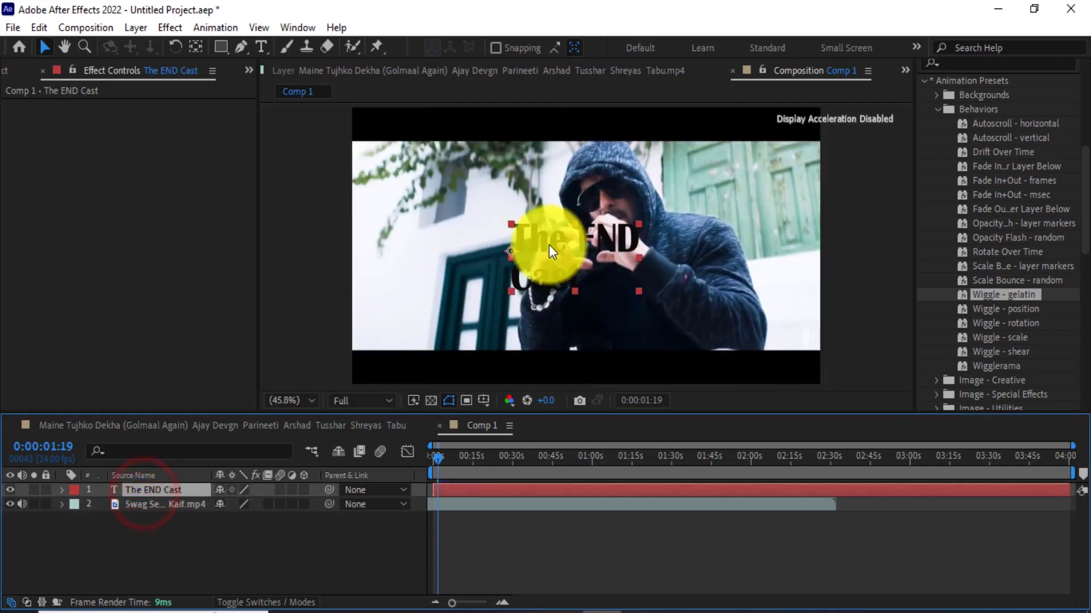
{"action": "left_click_drag", "start_coordinate": [546, 237], "coordinate": [400, 180]}
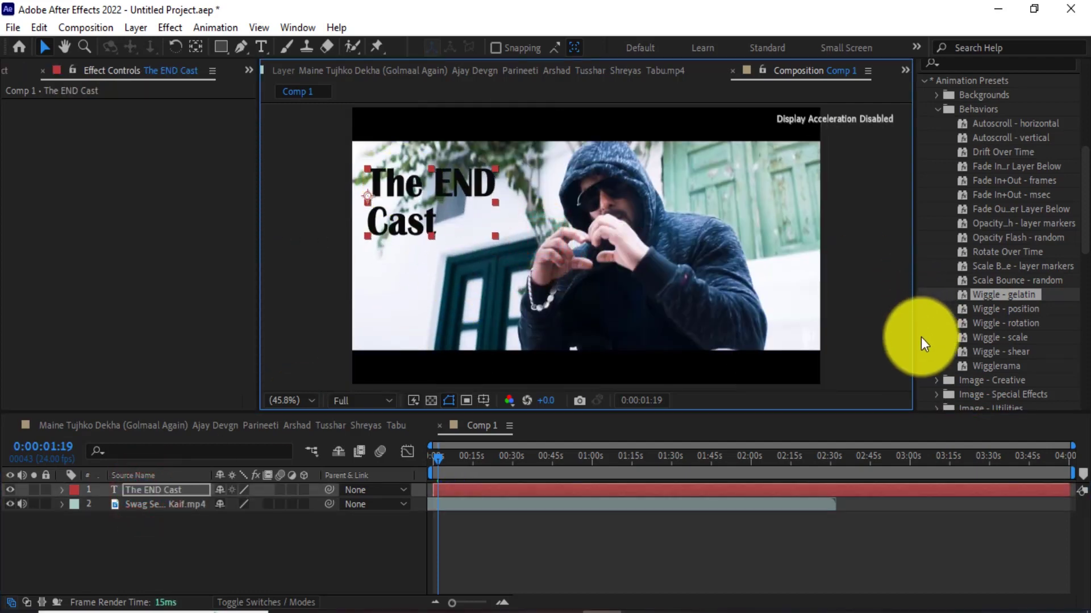
{"action": "left_click", "coordinate": [988, 353]}
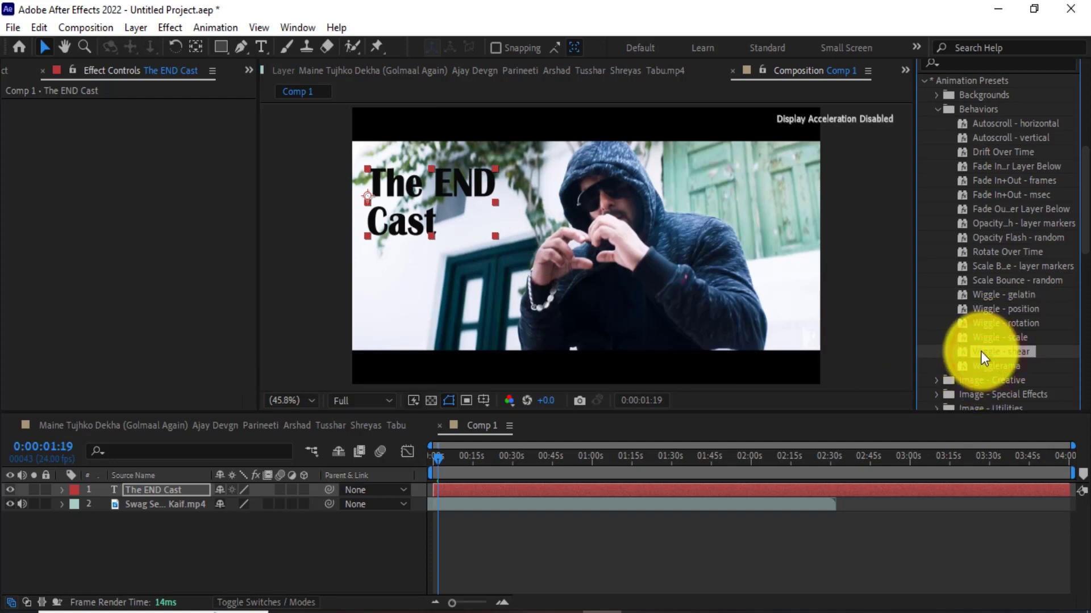
{"action": "left_click", "coordinate": [983, 369]}
{"action": "left_click_drag", "start_coordinate": [987, 370], "coordinate": [413, 181]}
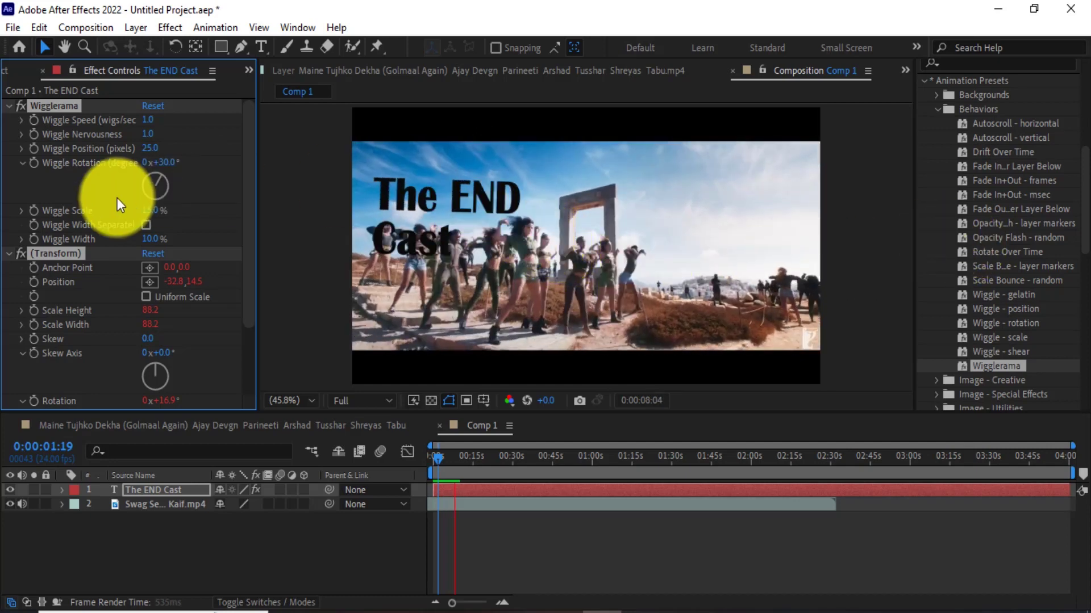
{"action": "key", "text": "space"}
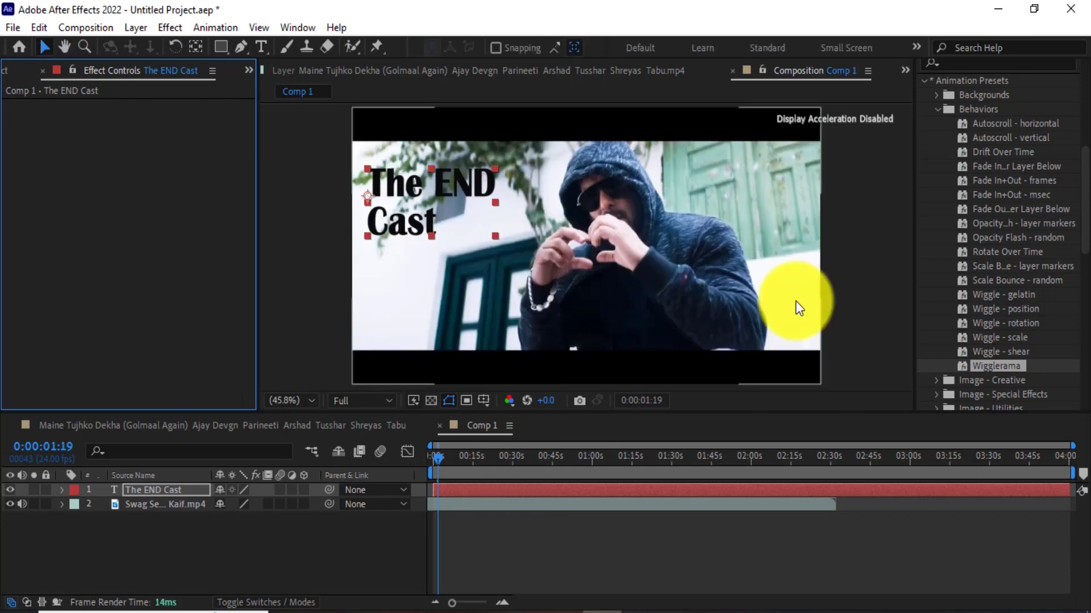
{"action": "left_click", "coordinate": [649, 325]}
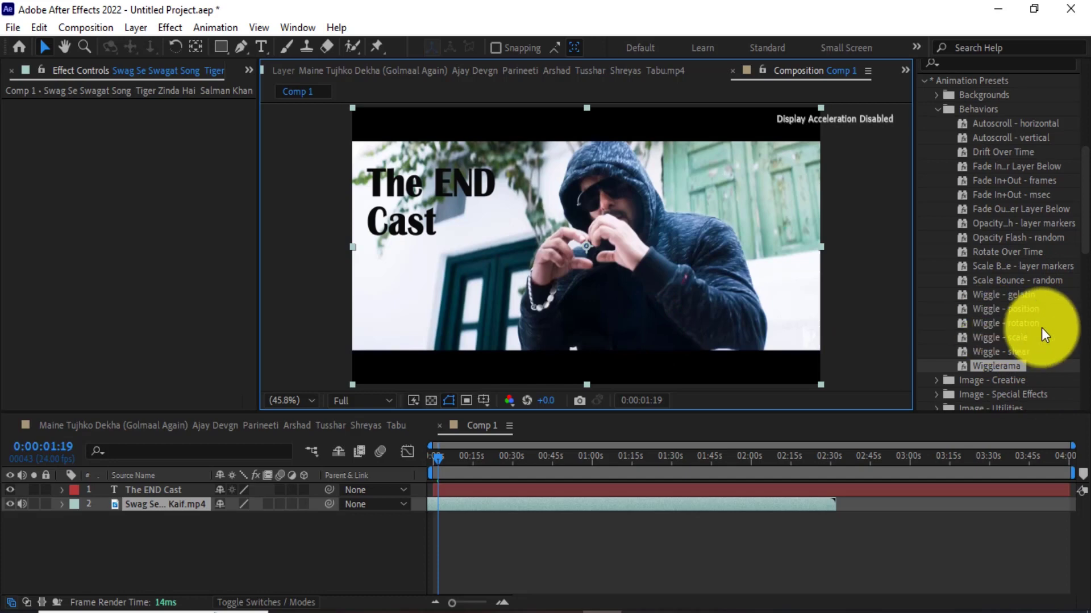
{"action": "mouse_move", "coordinate": [991, 337]}
{"action": "left_mouse_down"}
{"action": "mouse_move", "coordinate": [914, 343]}
{"action": "mouse_move", "coordinate": [612, 289]}
{"action": "left_mouse_up"}
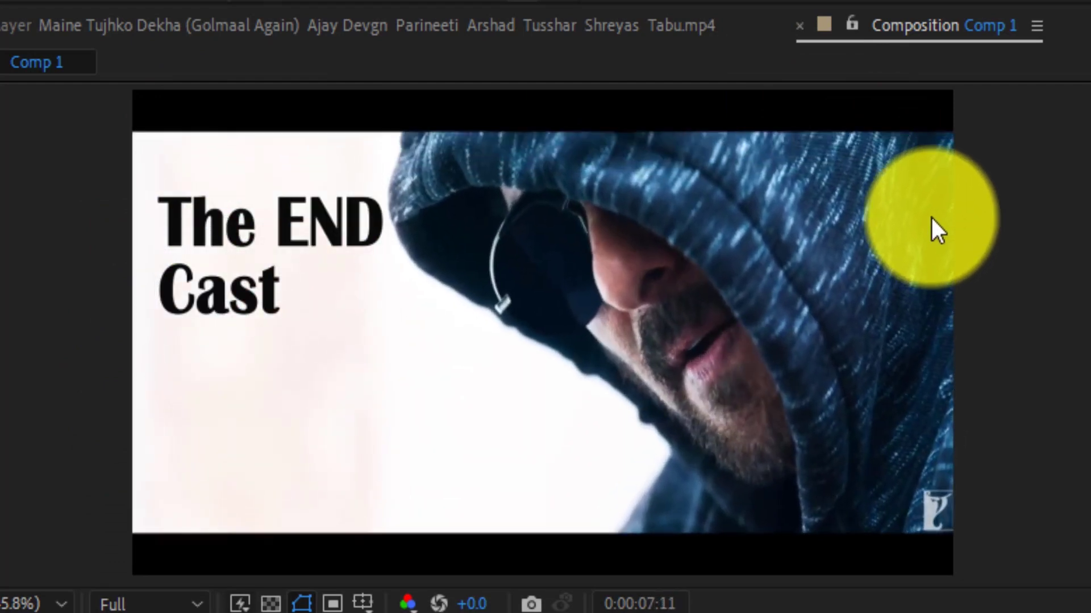
{"action": "key", "text": "space"}
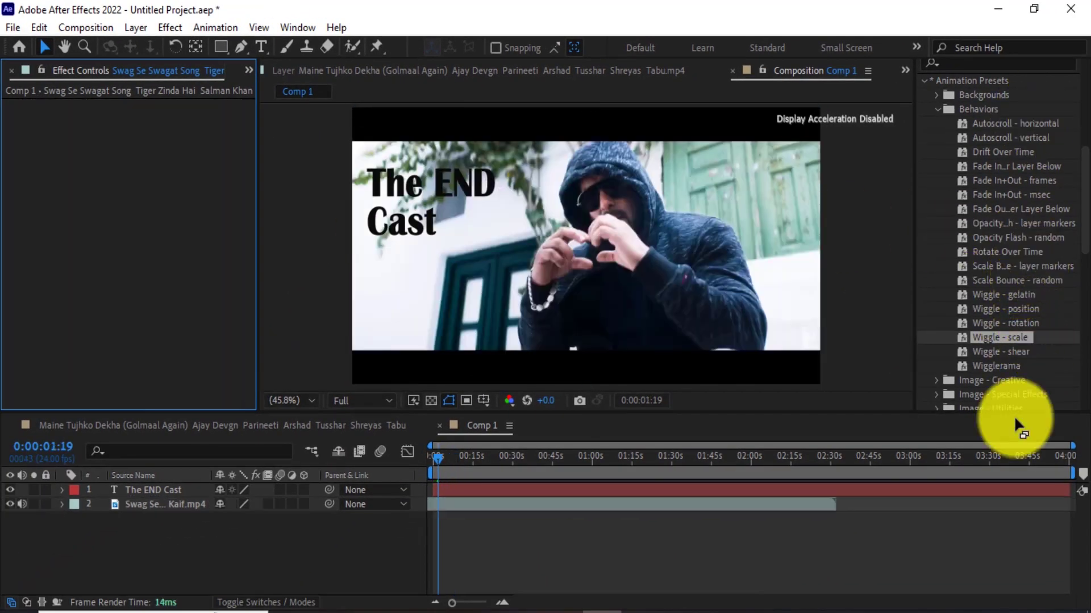
Step: Apply the Bloom - brights preset from Image - Creative to the video clip
{"action": "left_click", "coordinate": [941, 108]}
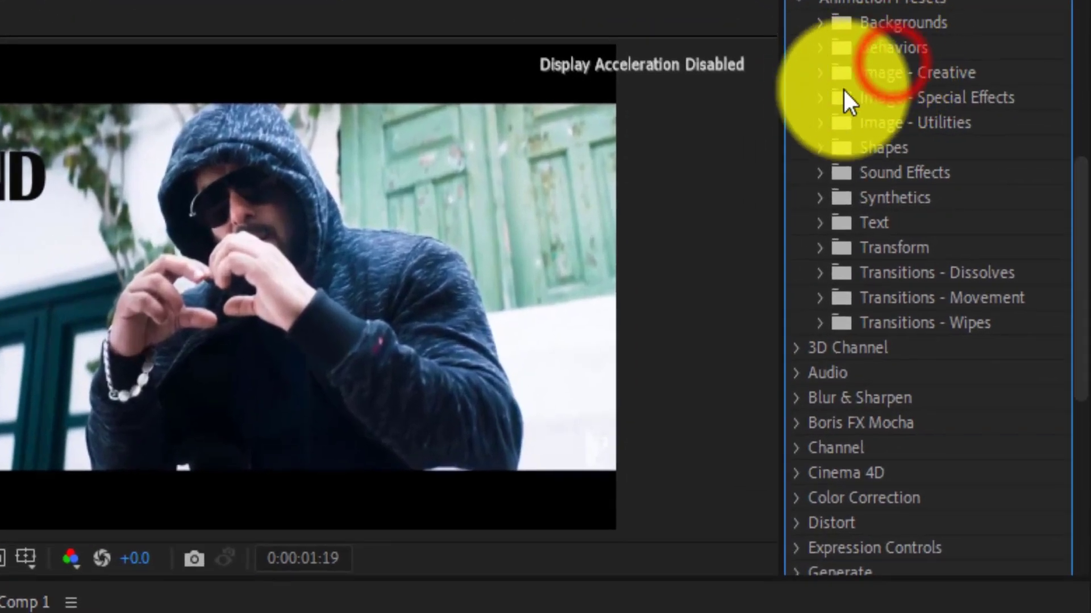
{"action": "left_click", "coordinate": [818, 71]}
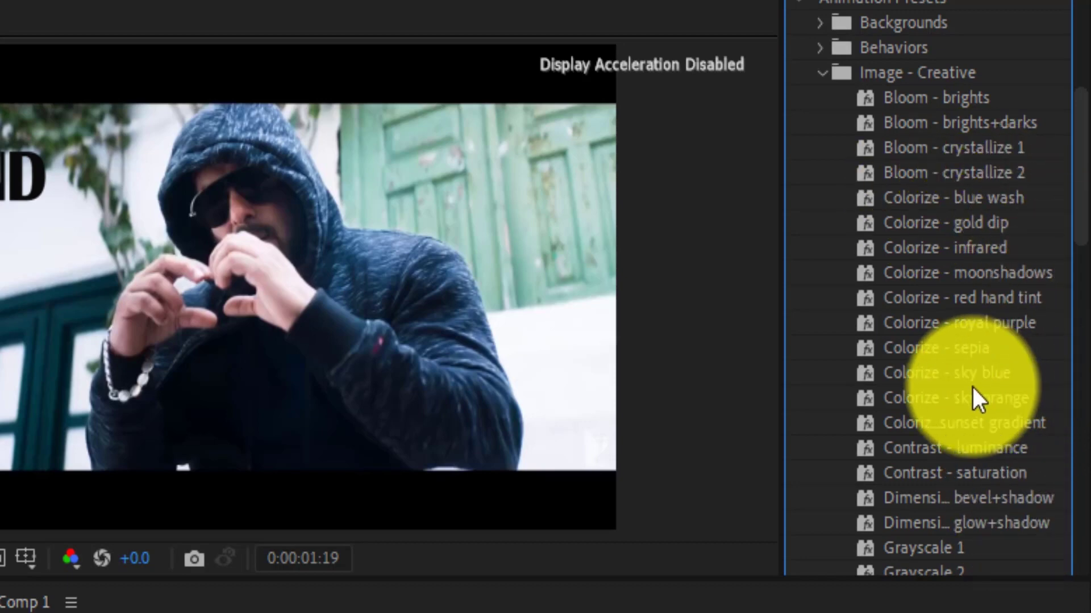
{"action": "left_click", "coordinate": [933, 97]}
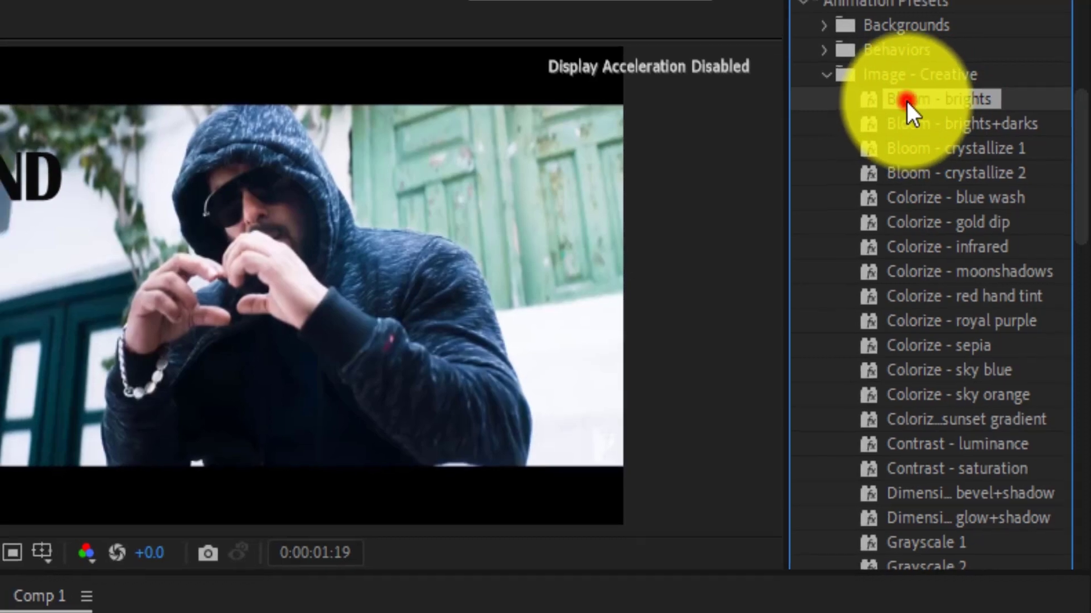
{"action": "mouse_move", "coordinate": [907, 103]}
{"action": "left_mouse_down"}
{"action": "mouse_move", "coordinate": [621, 322]}
{"action": "mouse_move", "coordinate": [670, 311]}
{"action": "left_mouse_up"}
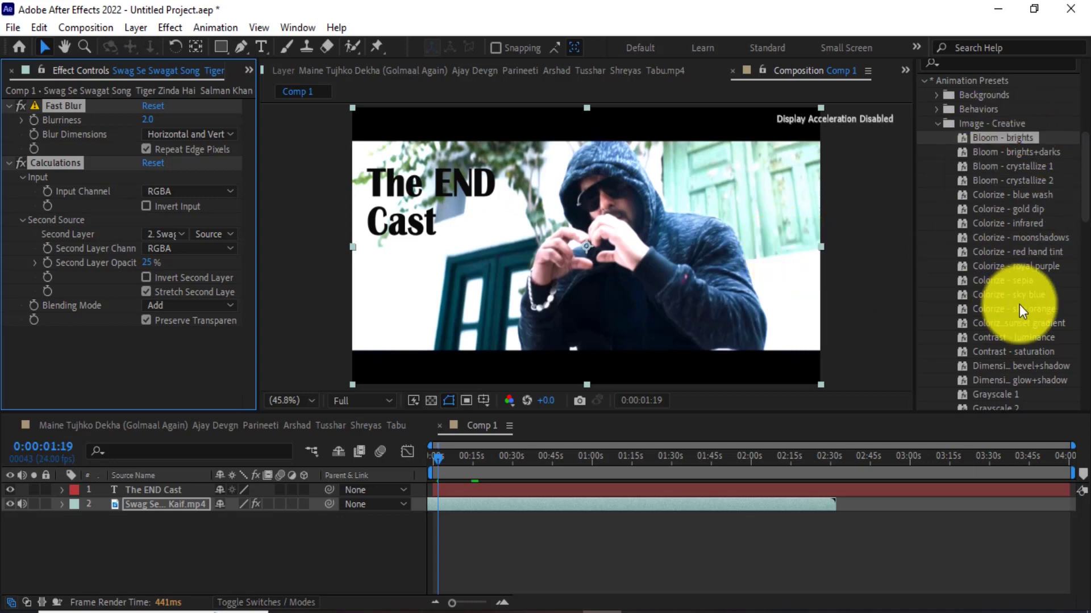
Step: Apply Grayscale 1 to the video, turning it black-and-white
{"action": "scroll", "coordinate": [1019, 304], "scroll_direction": "down", "scroll_amount": 5}
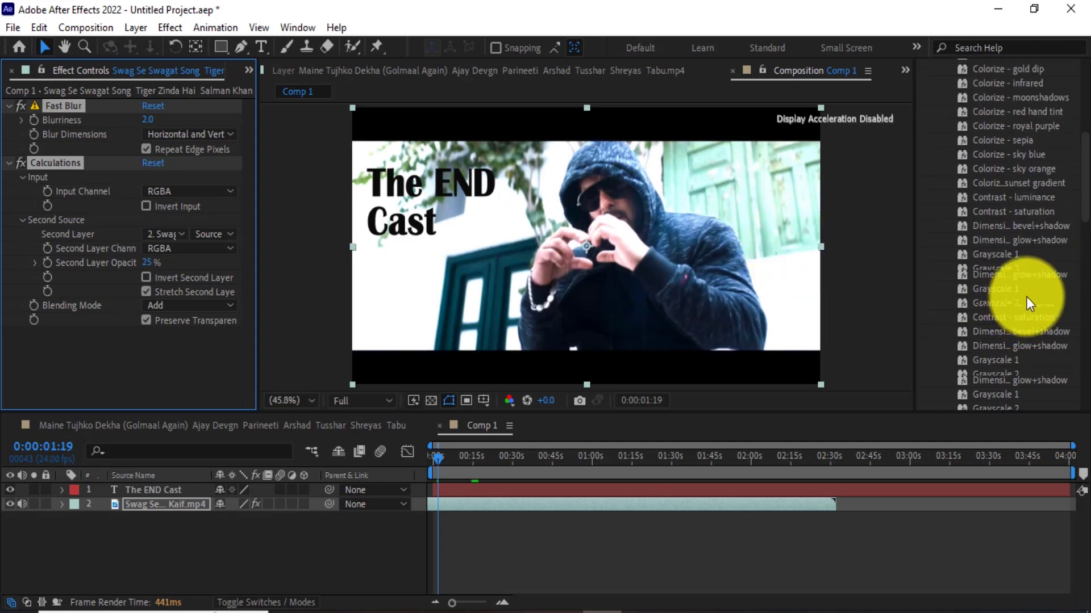
{"action": "scroll", "coordinate": [1026, 297], "scroll_direction": "down", "scroll_amount": 5}
{"action": "scroll", "coordinate": [1031, 284], "scroll_direction": "up", "scroll_amount": 2}
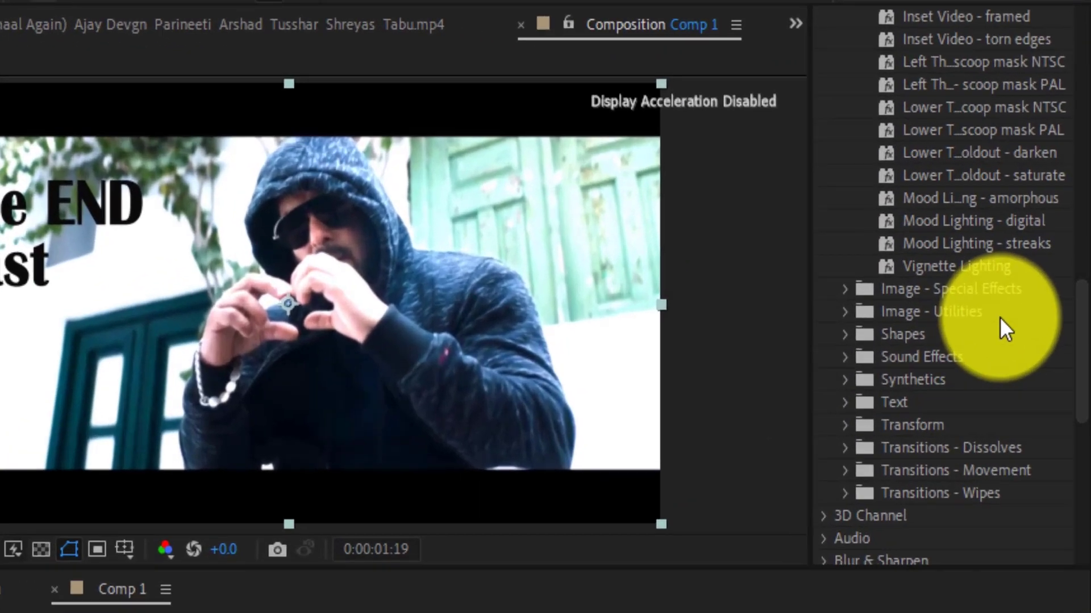
{"action": "scroll", "coordinate": [1000, 317], "scroll_direction": "up", "scroll_amount": 3}
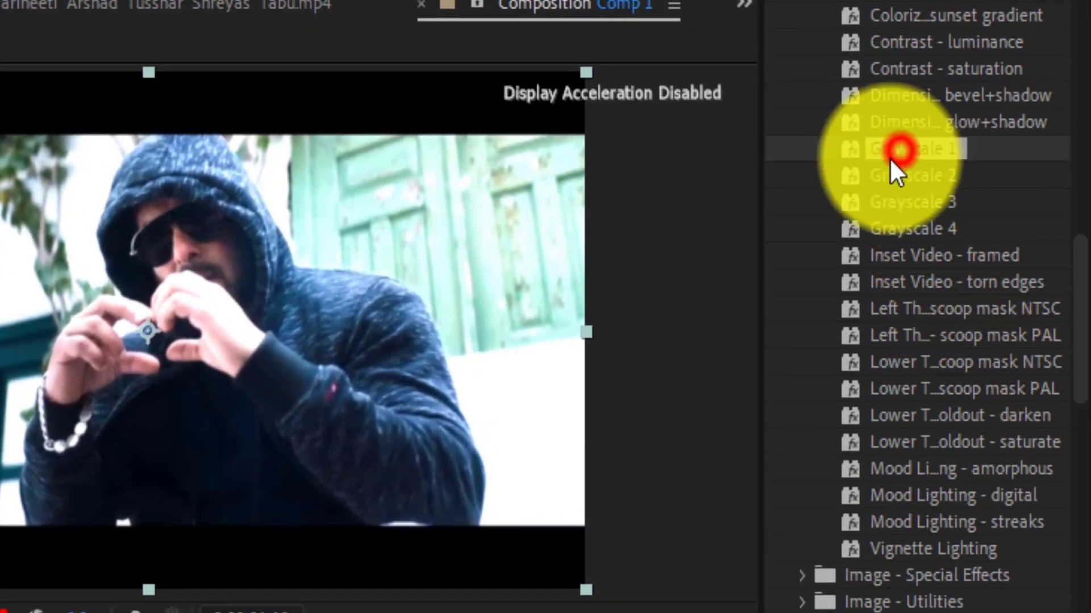
{"action": "left_click_drag", "start_coordinate": [899, 153], "coordinate": [365, 329]}
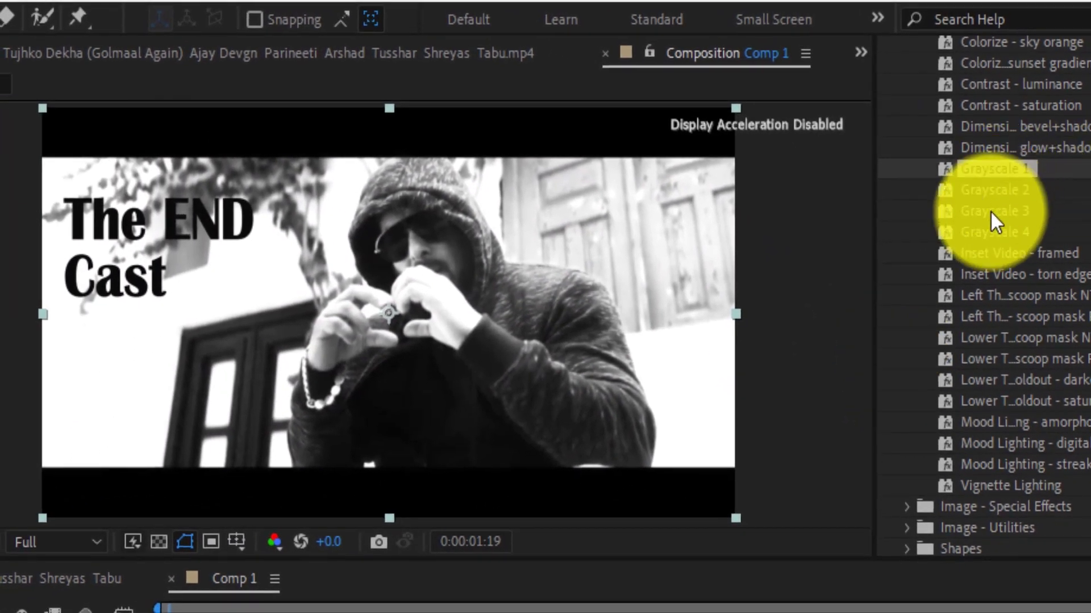
Step: Undo the grayscale look on the video and collapse the Image - Creative presets
{"action": "key", "text": "ctrl+z"}
{"action": "scroll", "coordinate": [965, 256], "scroll_direction": "up", "scroll_amount": 2}
{"action": "scroll", "coordinate": [946, 284], "scroll_direction": "up", "scroll_amount": 3}
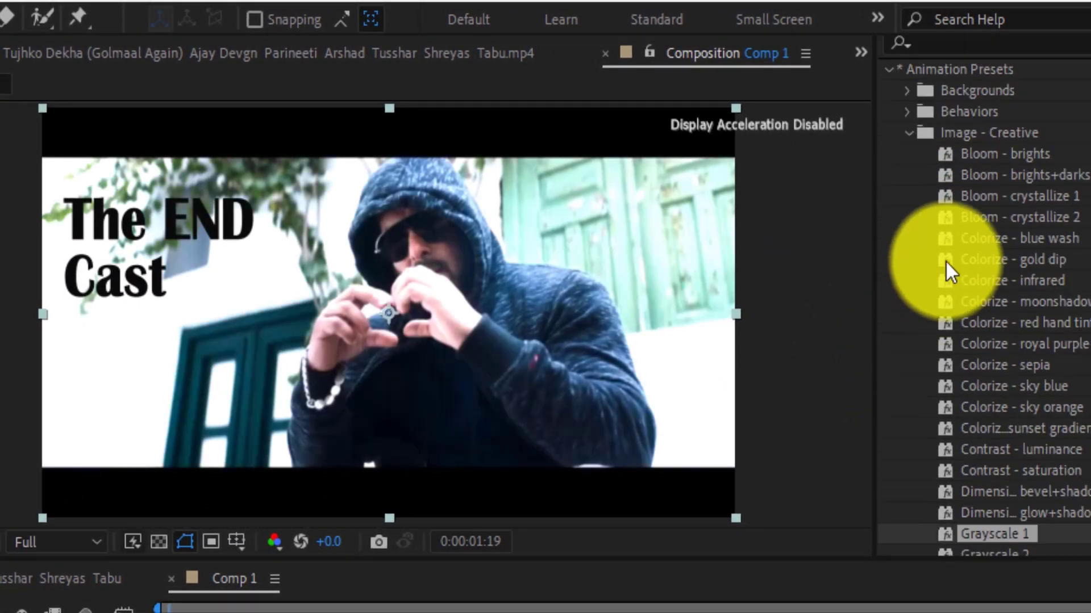
{"action": "left_click", "coordinate": [908, 132]}
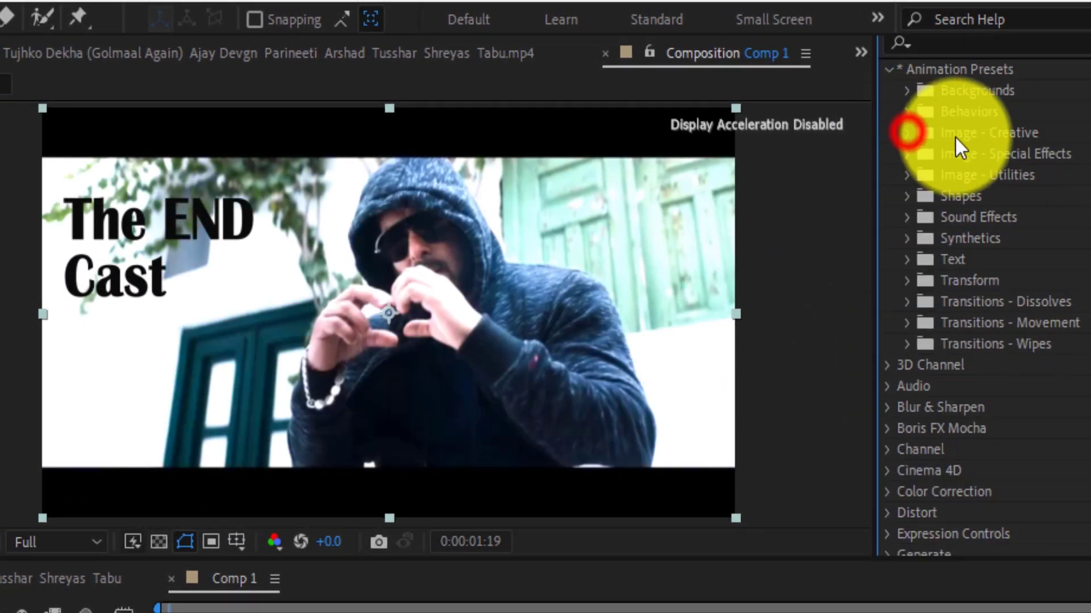
Step: Apply Bad TV 1 - warp and Bad TV 2 - old from Image - Special Effects, then stop preview
{"action": "left_click", "coordinate": [906, 153]}
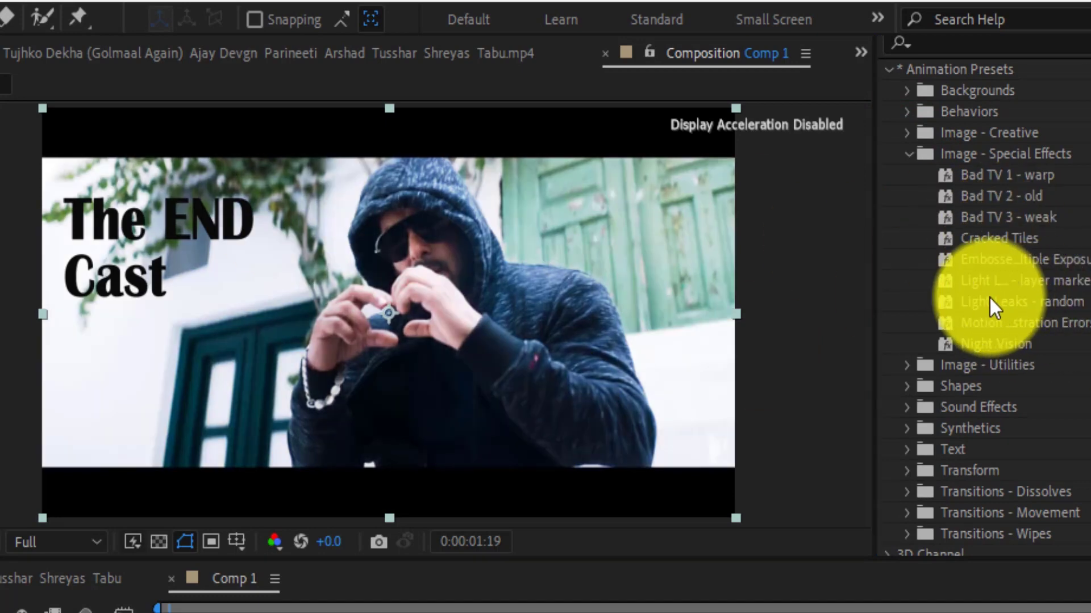
{"action": "left_click_drag", "start_coordinate": [976, 175], "coordinate": [426, 304]}
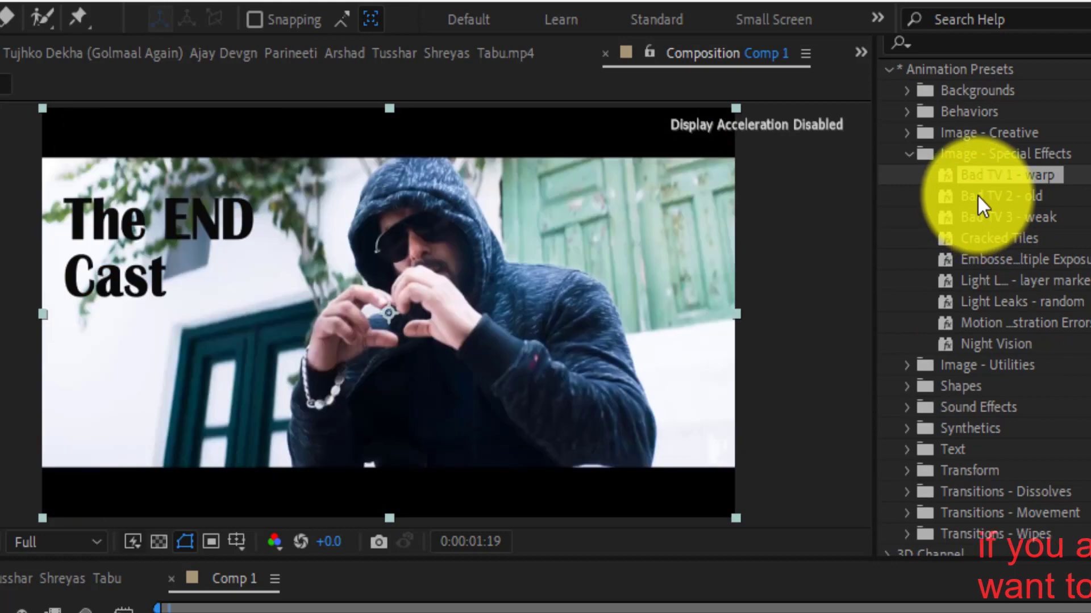
{"action": "left_click_drag", "start_coordinate": [977, 196], "coordinate": [411, 291]}
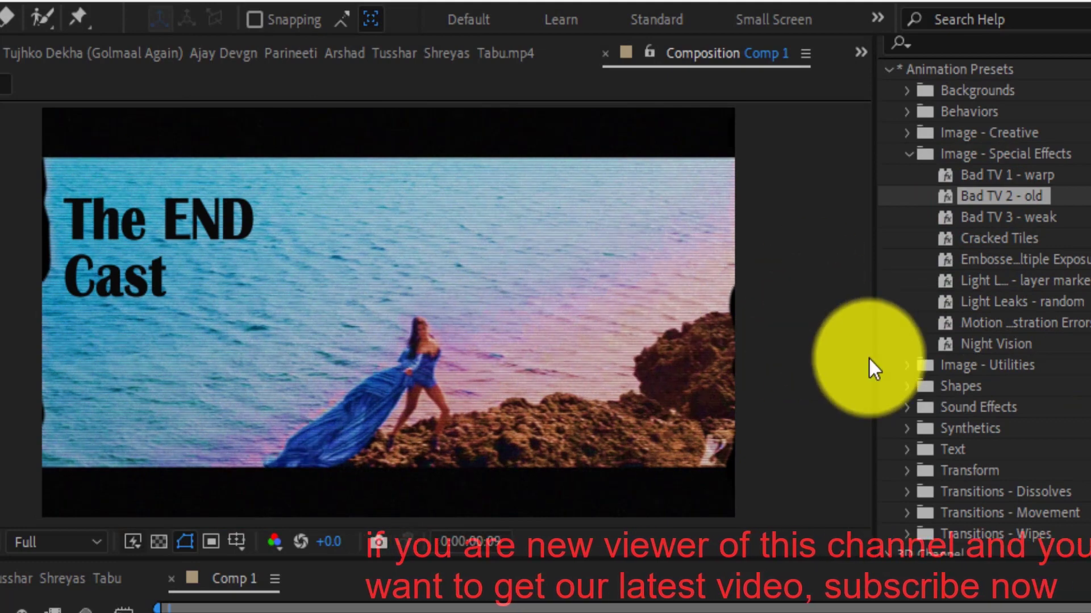
{"action": "left_click", "coordinate": [174, 174]}
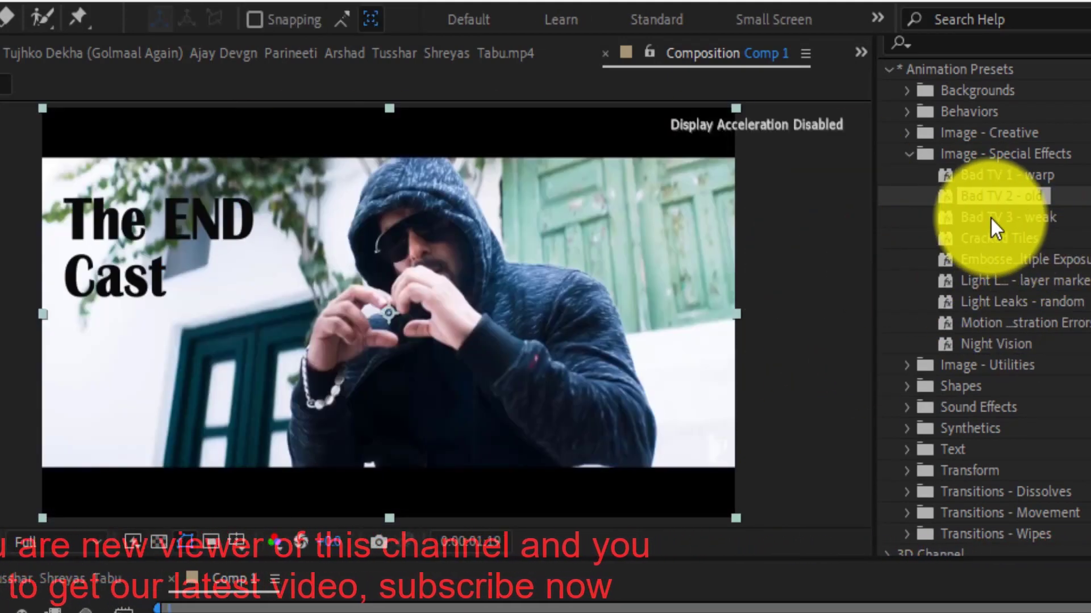
Step: Apply Bad TV 3 - weak to the clip and preview the glitch look
{"action": "left_click_drag", "start_coordinate": [994, 217], "coordinate": [435, 312]}
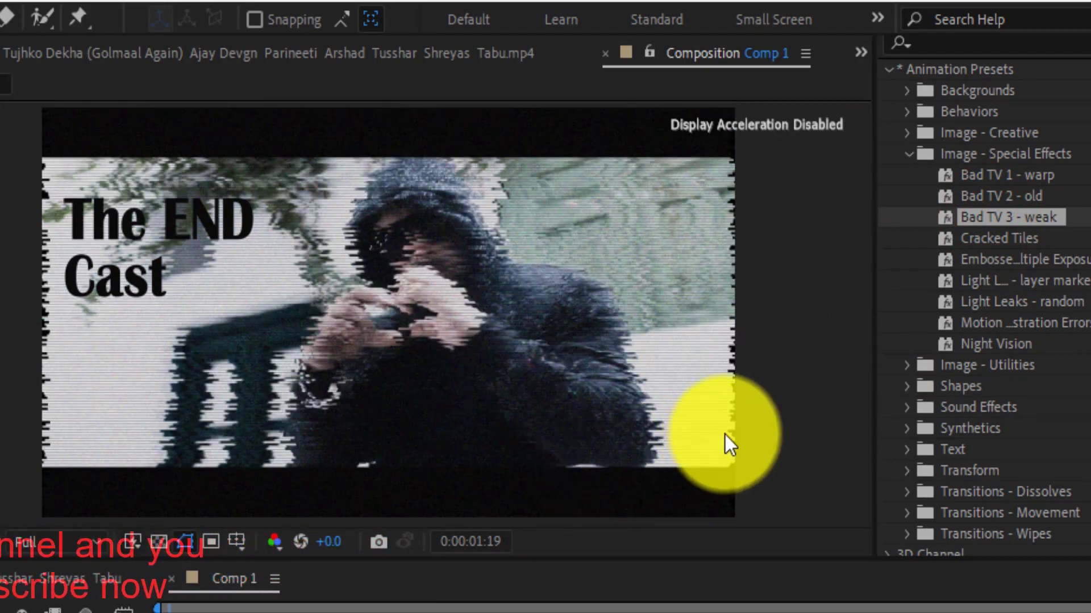
{"action": "key", "text": "space"}
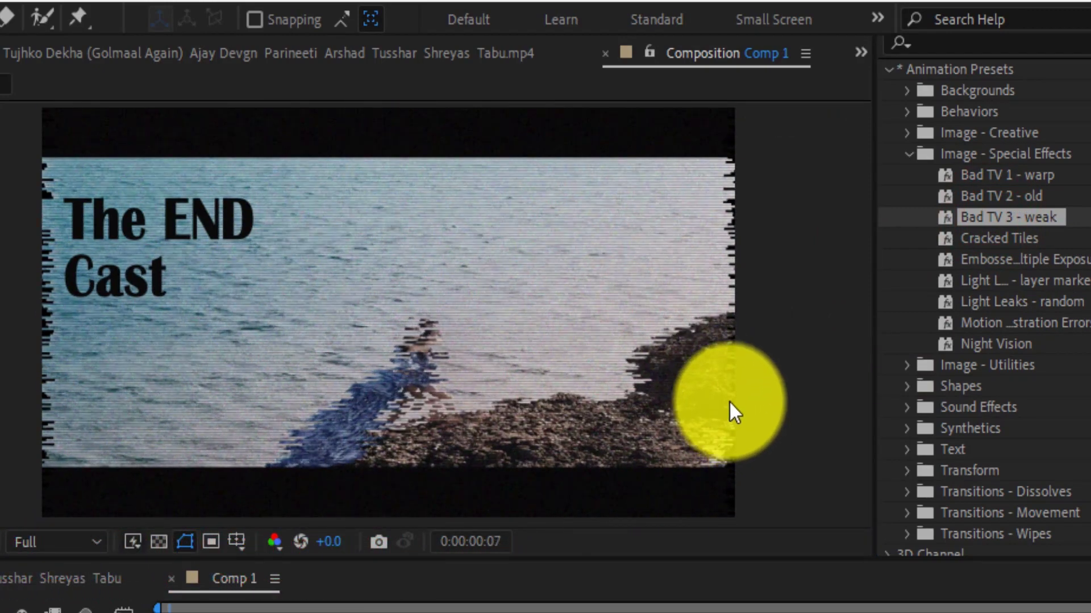
{"action": "key", "text": "space"}
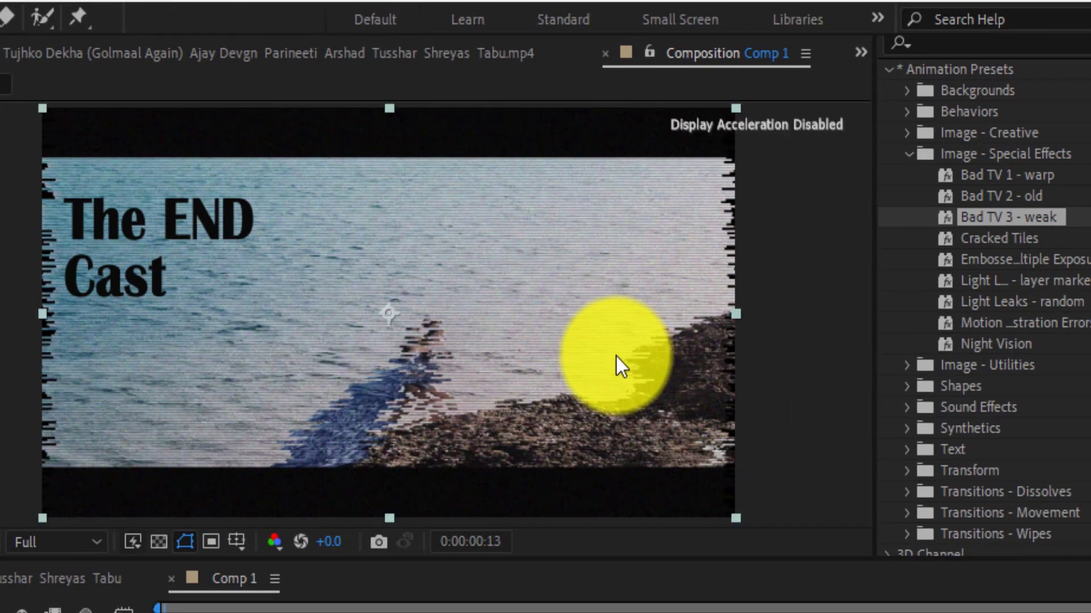
Step: Apply the Cracked Tiles preset to the footage and preview it
{"action": "left_click_drag", "start_coordinate": [967, 239], "coordinate": [693, 294]}
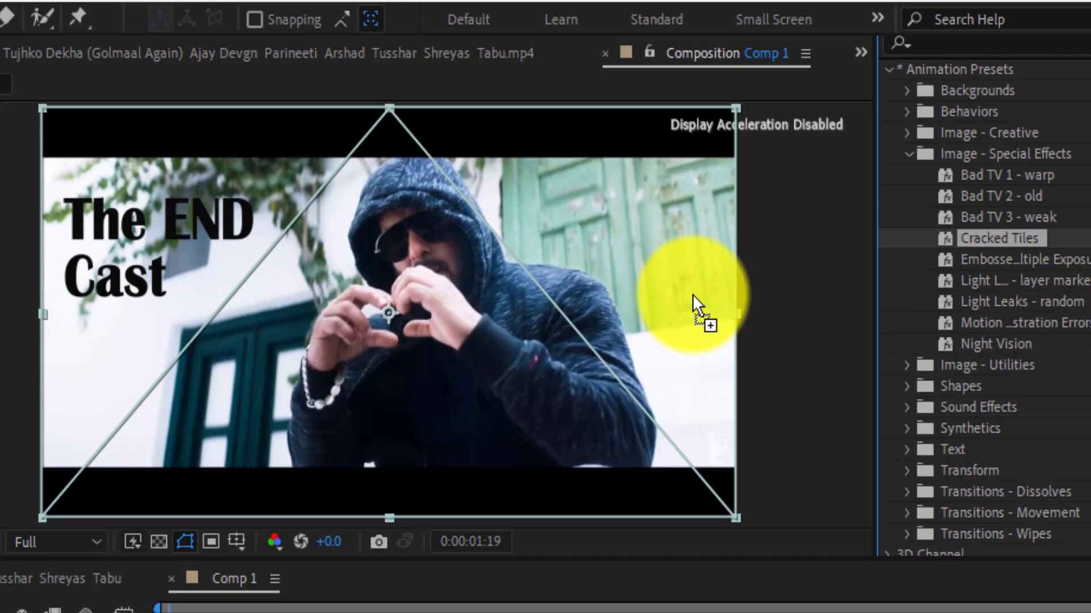
{"action": "left_click_drag", "start_coordinate": [693, 295], "coordinate": [693, 294]}
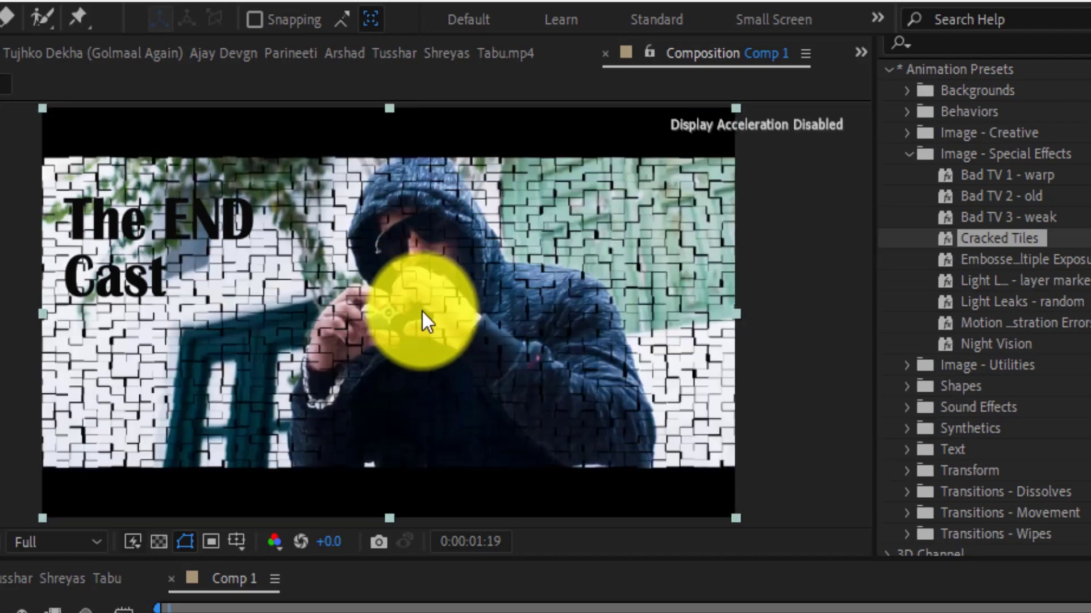
{"action": "left_click", "coordinate": [807, 295]}
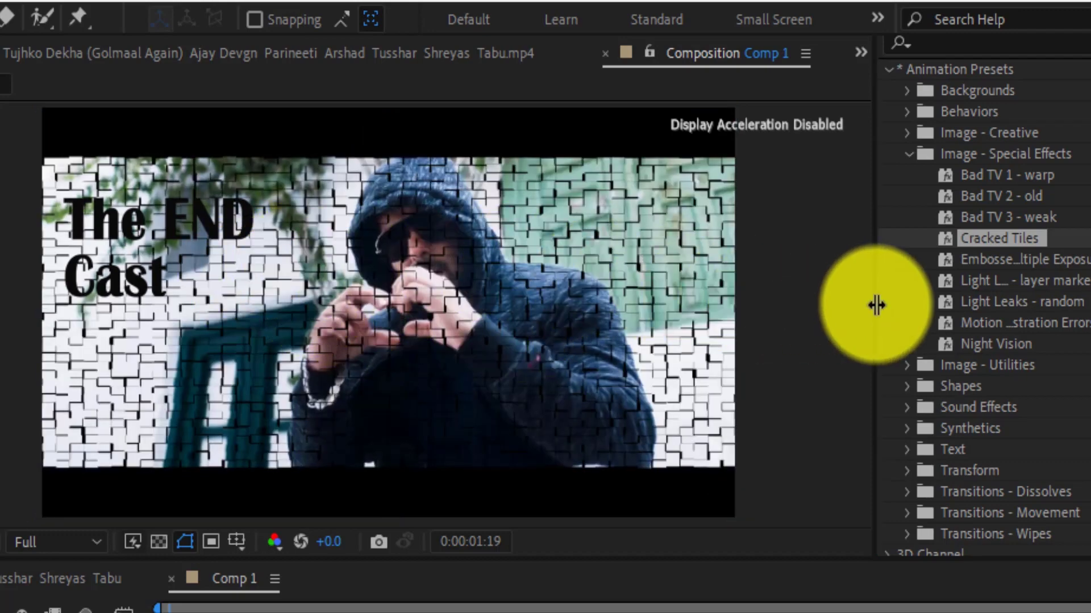
{"action": "key", "text": "space"}
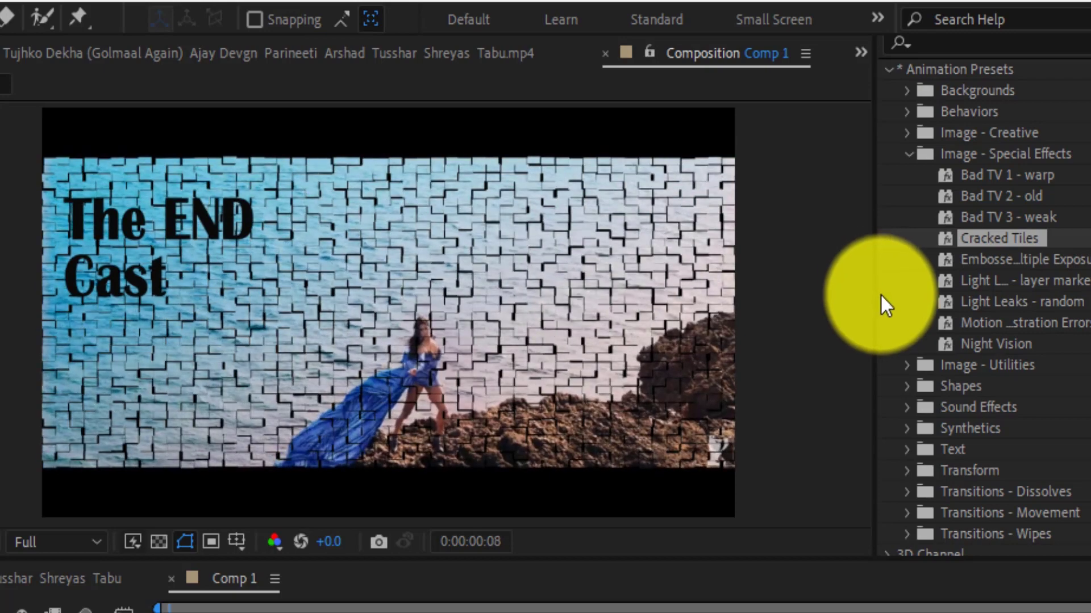
{"action": "key", "text": "space"}
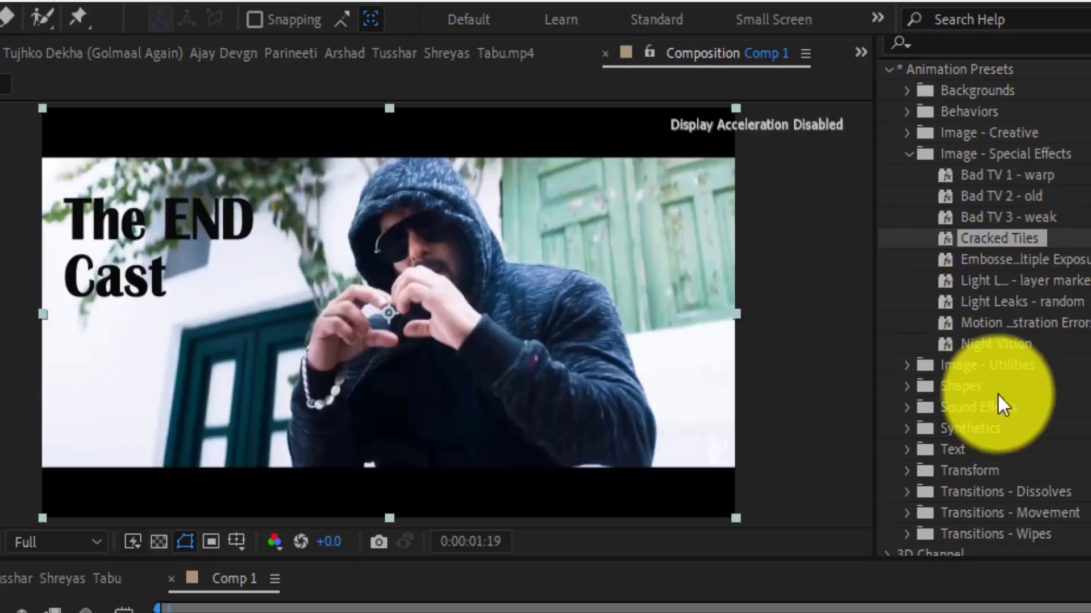
Step: Apply the Night Vision preset for a green look, preview it, and select the video layer
{"action": "left_click_drag", "start_coordinate": [982, 344], "coordinate": [534, 335]}
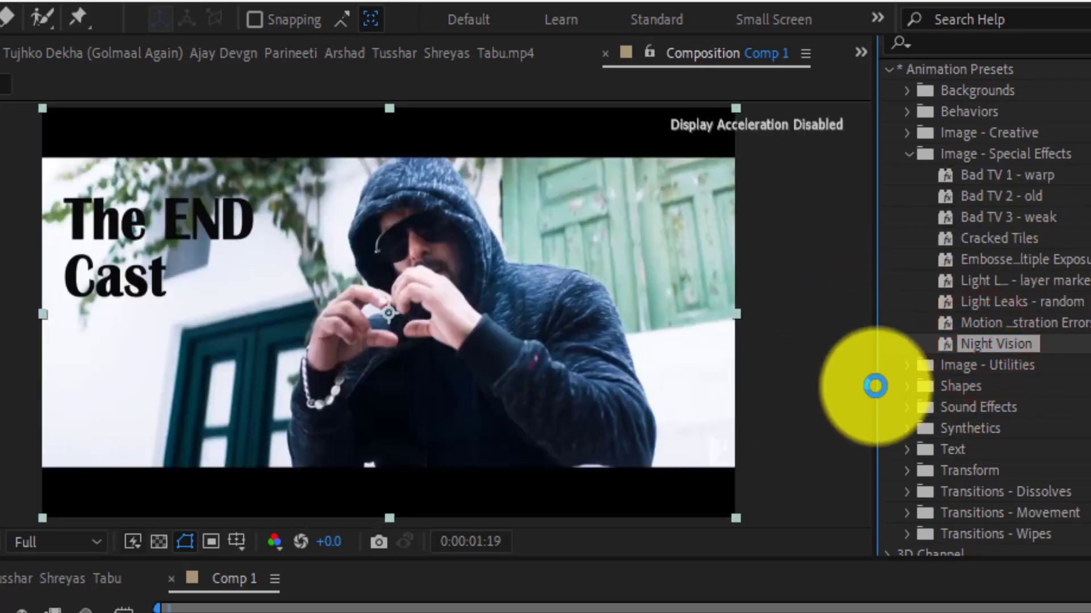
{"action": "left_click_drag", "start_coordinate": [772, 432], "coordinate": [455, 406]}
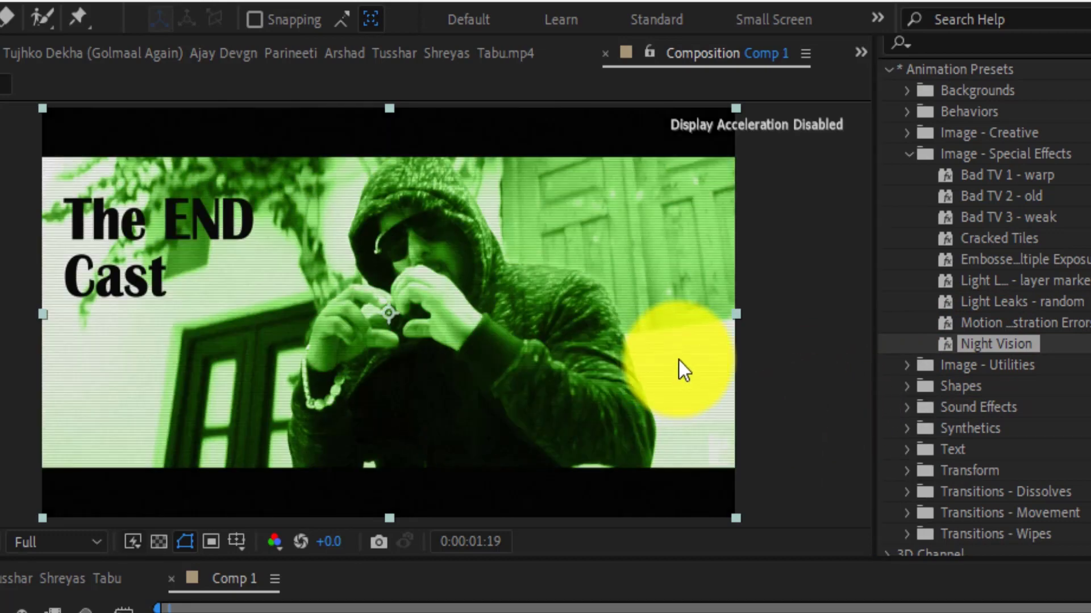
{"action": "key", "text": "space"}
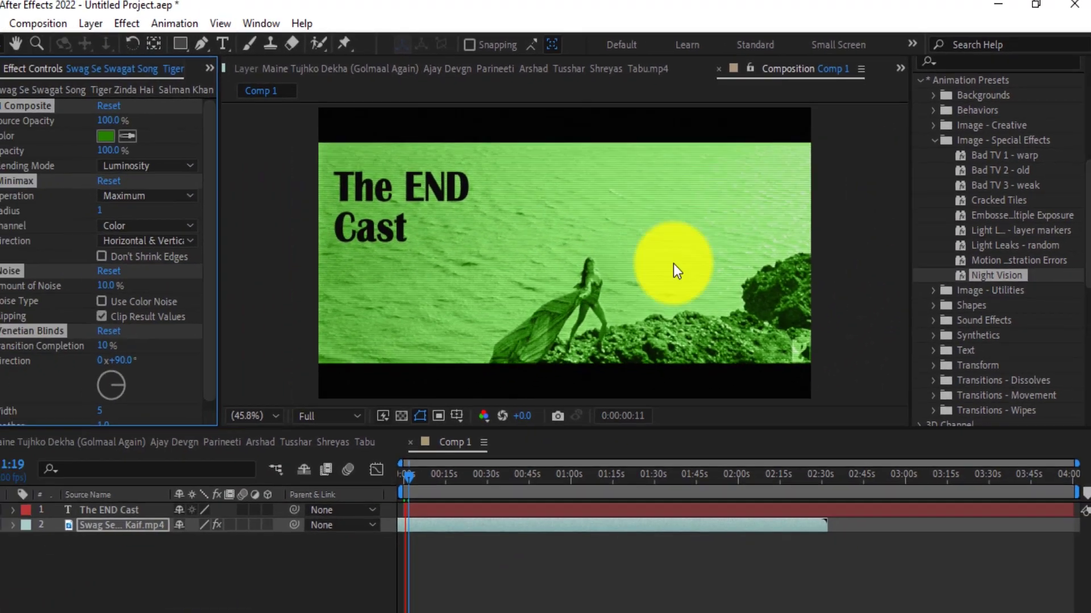
{"action": "key", "text": "space"}
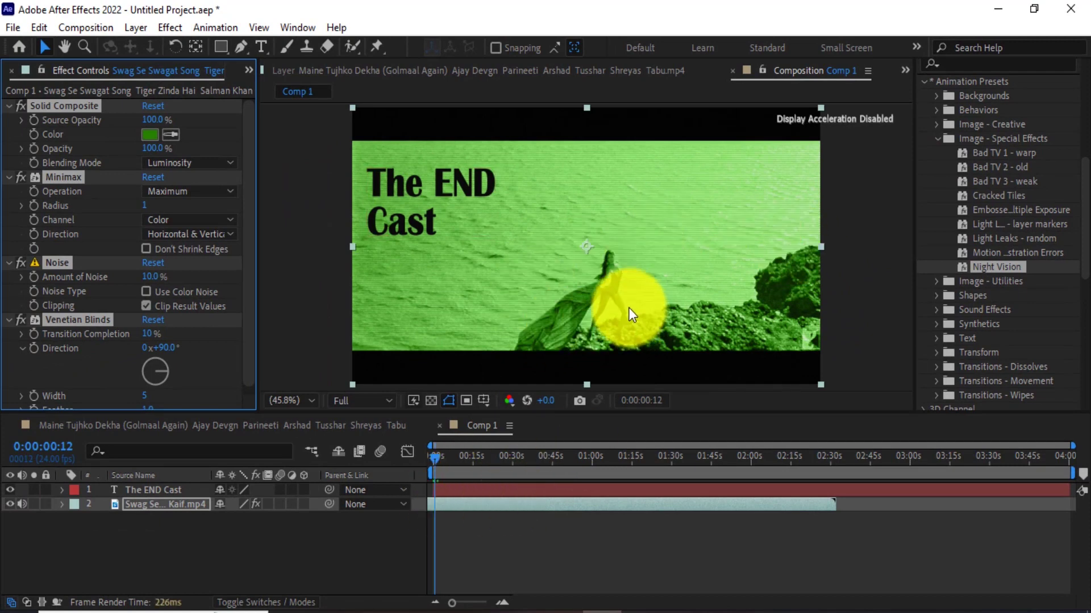
{"action": "left_click", "coordinate": [435, 504]}
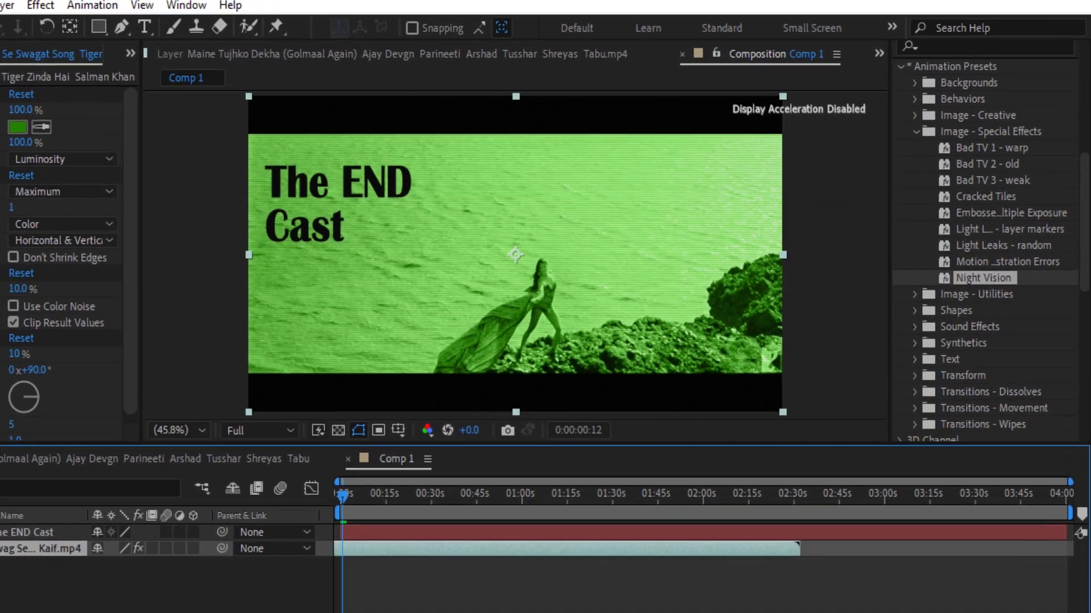
Step: Apply Flip from Image - Utilities, rotate the clip to about -52°, then remove it
{"action": "left_click", "coordinate": [916, 131]}
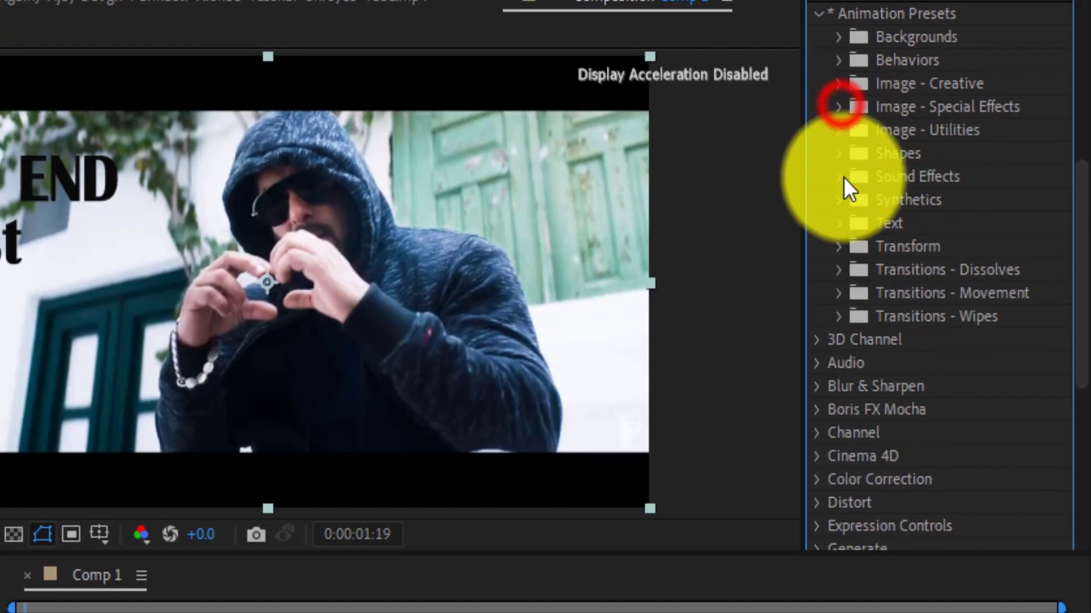
{"action": "left_click", "coordinate": [838, 133]}
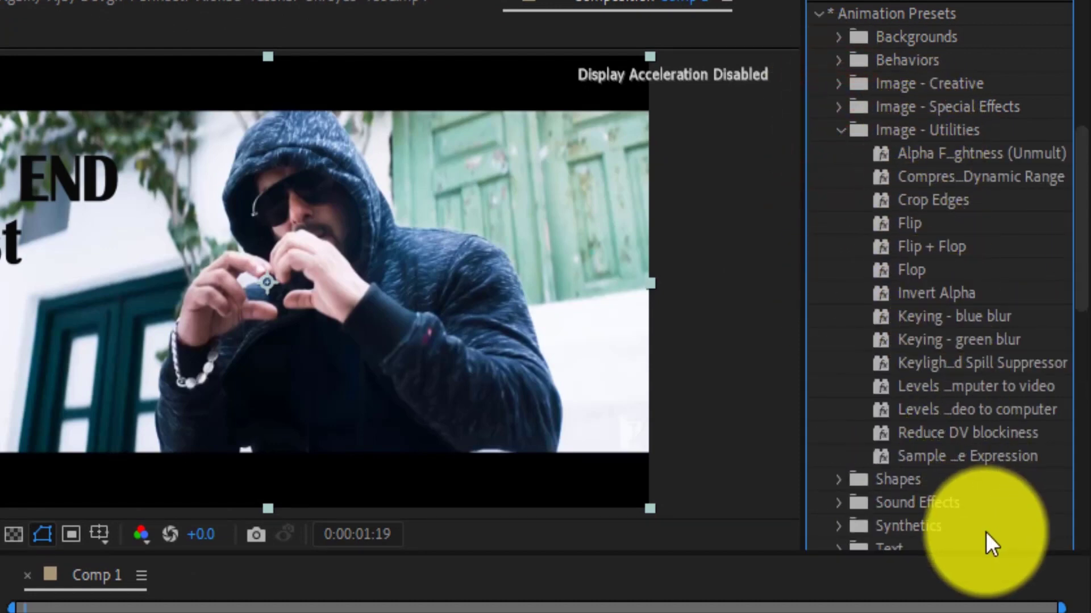
{"action": "left_click_drag", "start_coordinate": [908, 224], "coordinate": [341, 315]}
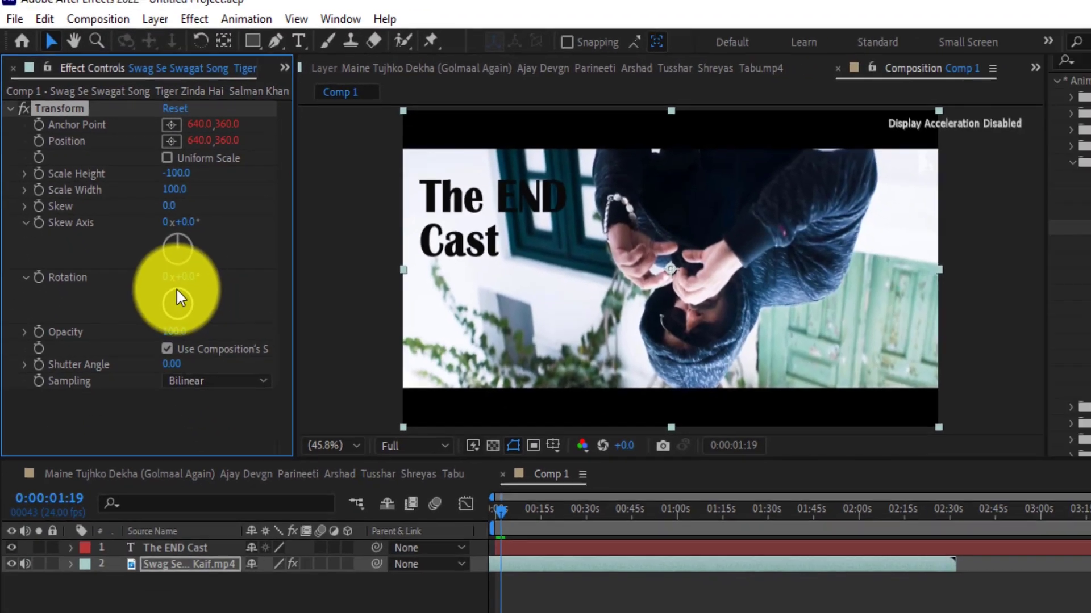
{"action": "mouse_move", "coordinate": [173, 287]}
{"action": "left_mouse_down"}
{"action": "mouse_move", "coordinate": [165, 268]}
{"action": "mouse_move", "coordinate": [138, 272]}
{"action": "left_mouse_up"}
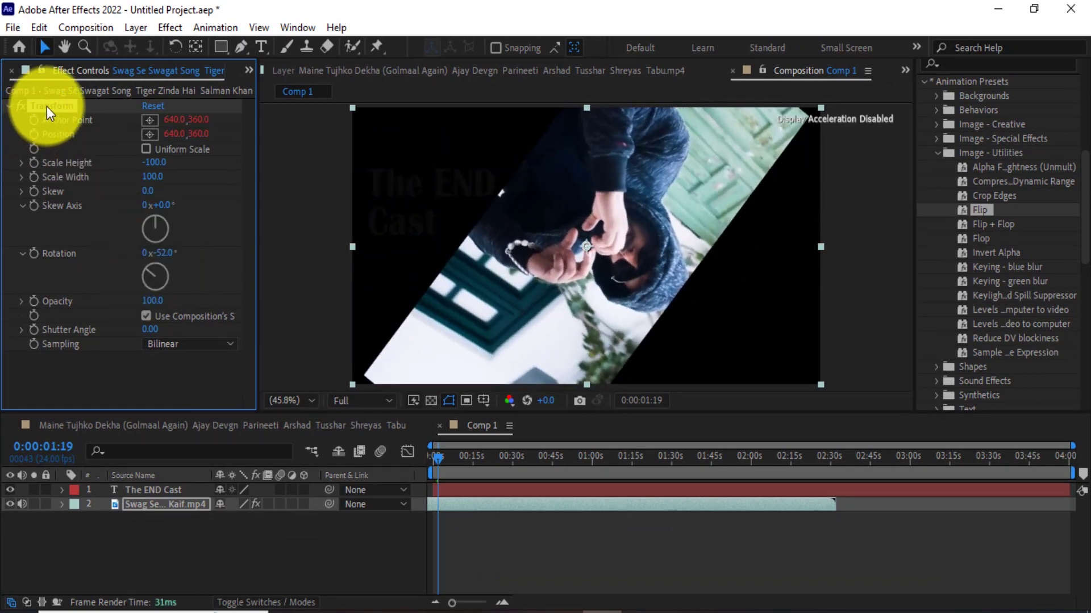
{"action": "key", "text": "Delete"}
Step: Try Flip + Flop and then Flop on the clip, removing each afterwards
{"action": "left_click", "coordinate": [985, 224]}
{"action": "double_click", "coordinate": [984, 224]}
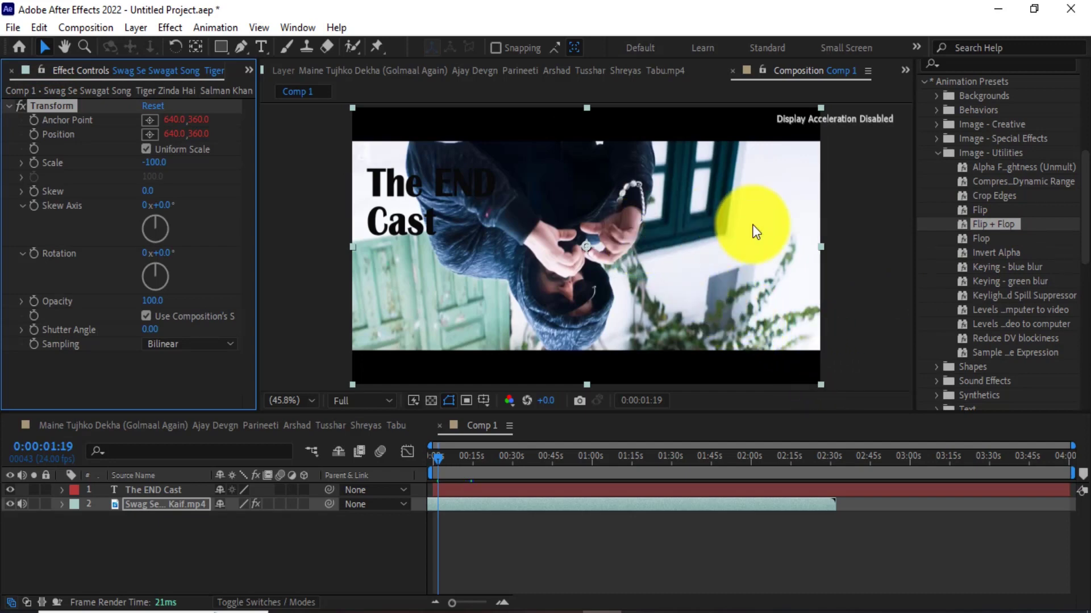
{"action": "key", "text": "Delete"}
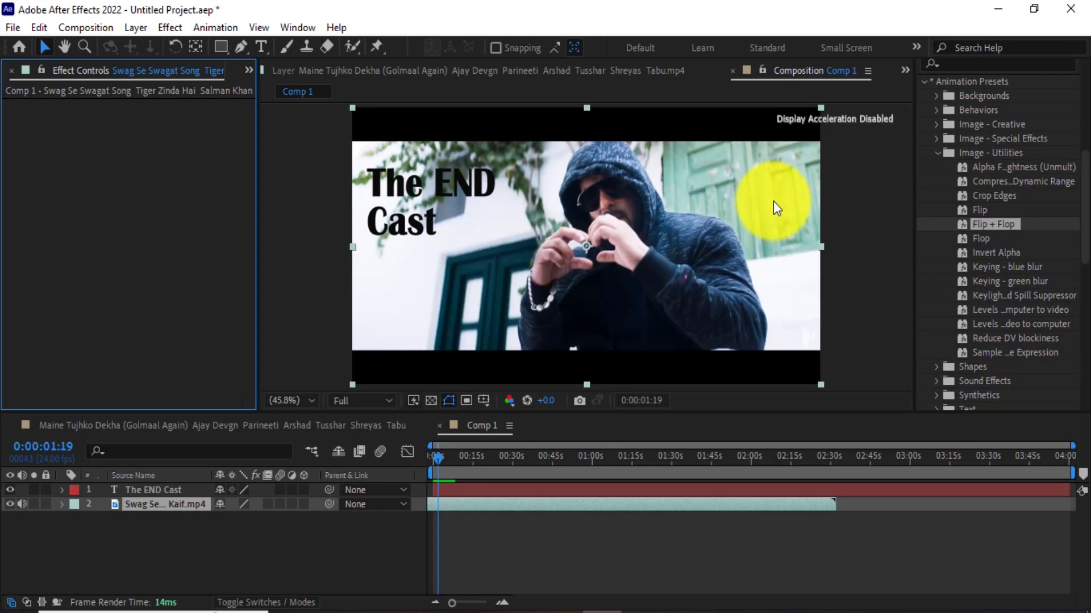
{"action": "left_click_drag", "start_coordinate": [981, 239], "coordinate": [697, 260]}
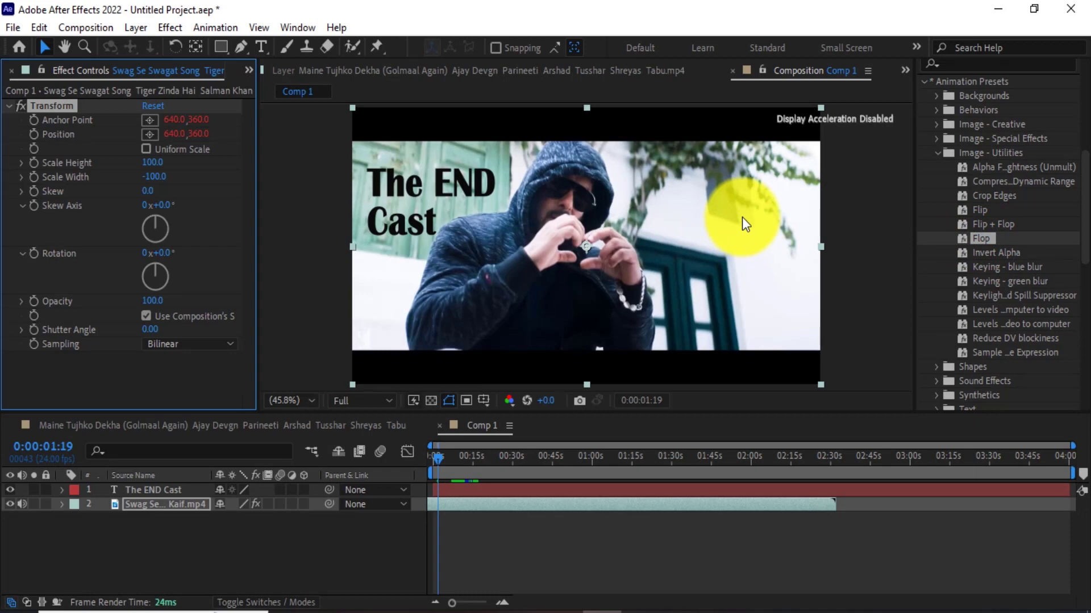
{"action": "key", "text": "ctrl+z"}
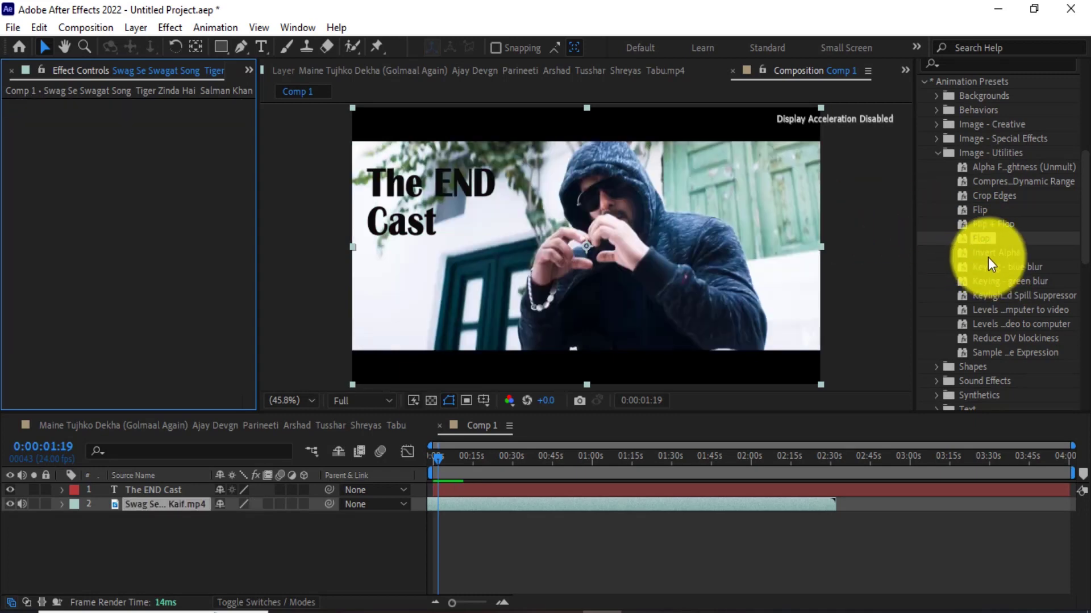
Step: Apply Invert Alpha to the footage and undo it
{"action": "left_click_drag", "start_coordinate": [987, 257], "coordinate": [676, 266]}
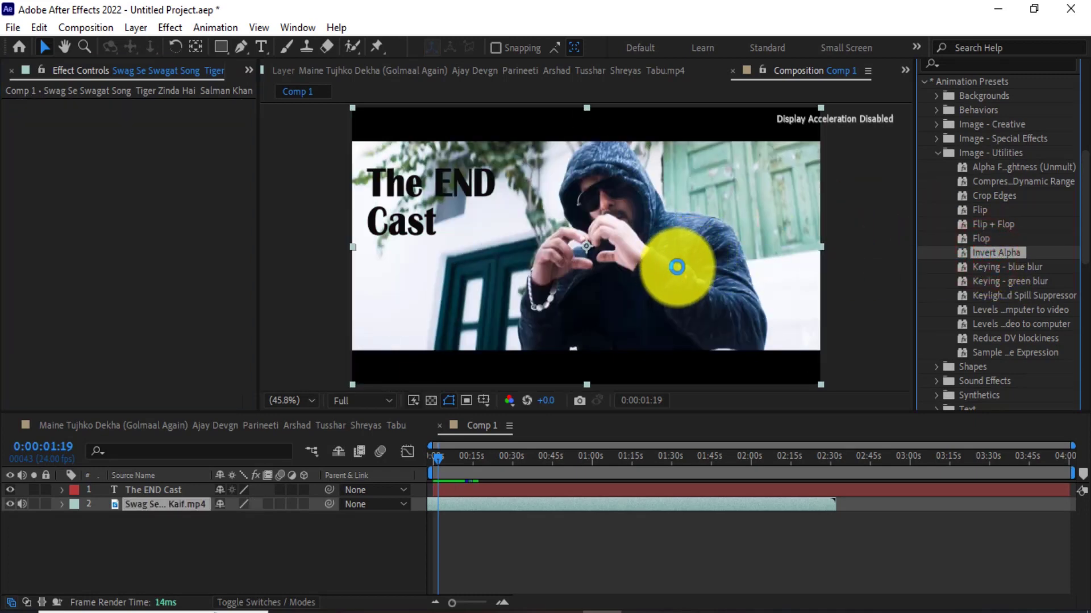
{"action": "left_click_drag", "start_coordinate": [676, 267], "coordinate": [649, 268]}
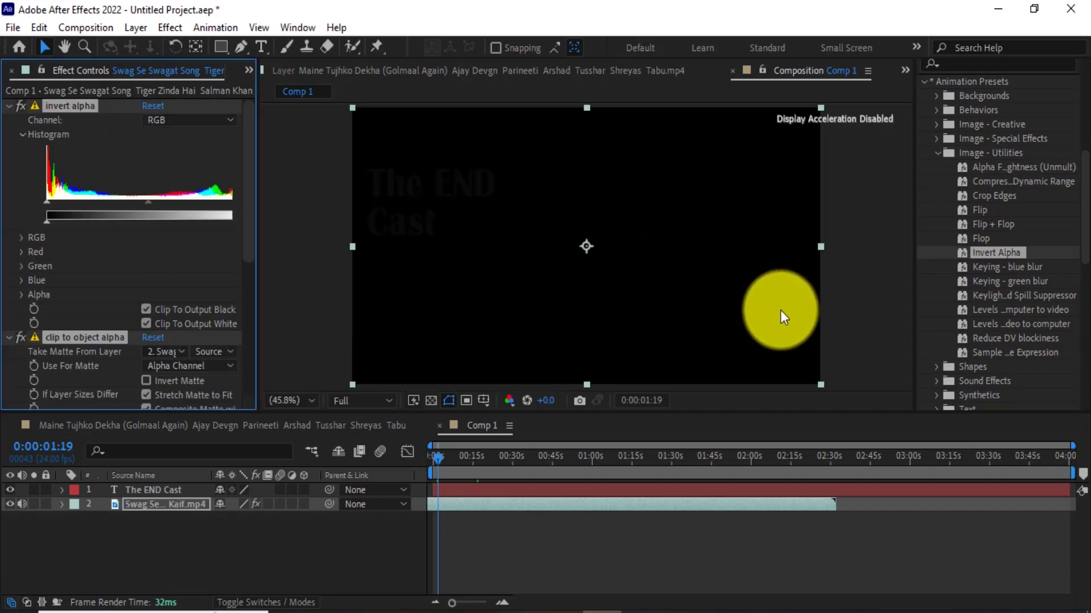
{"action": "key", "text": "ctrl+z"}
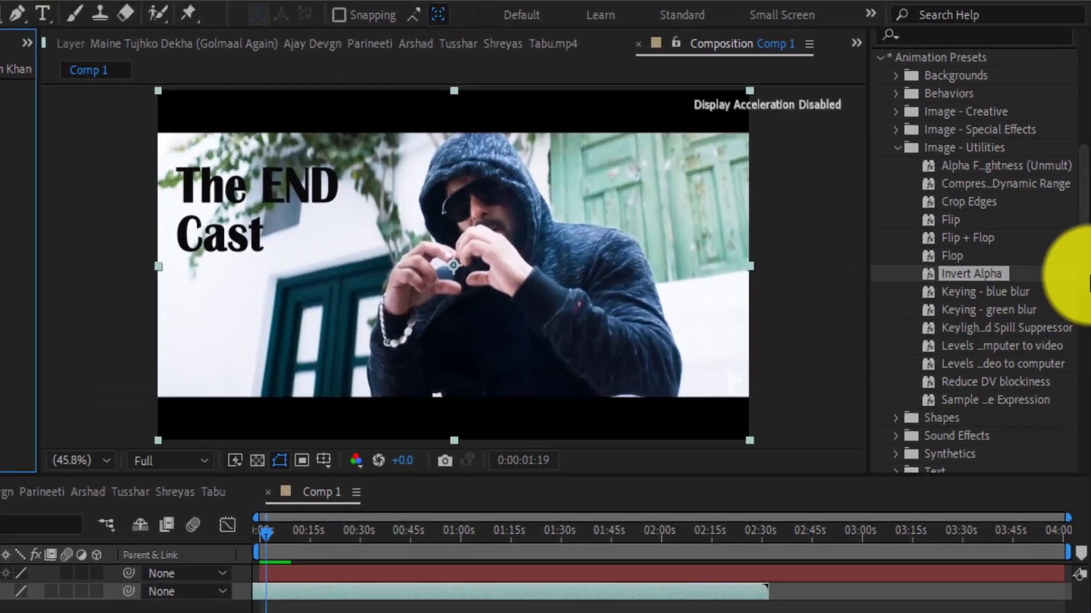
Step: Add the Box Swarm preset from Shapes > Backgrounds to the composition
{"action": "scroll", "coordinate": [1076, 267], "scroll_direction": "down", "scroll_amount": 2}
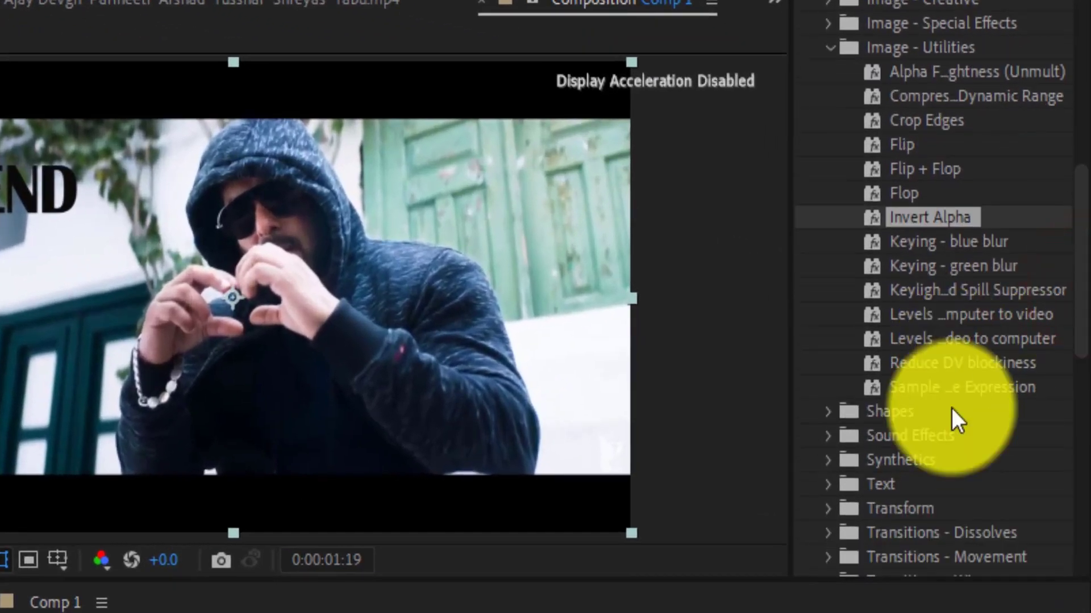
{"action": "scroll", "coordinate": [916, 378], "scroll_direction": "down", "scroll_amount": 2}
{"action": "left_click", "coordinate": [825, 347]}
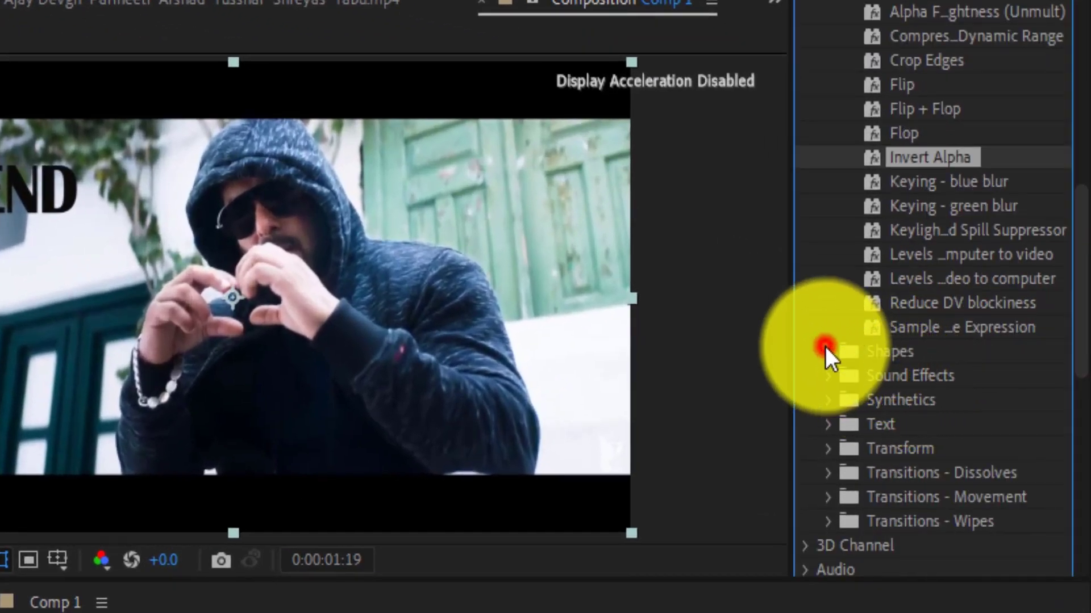
{"action": "scroll", "coordinate": [1001, 363], "scroll_direction": "down", "scroll_amount": 4}
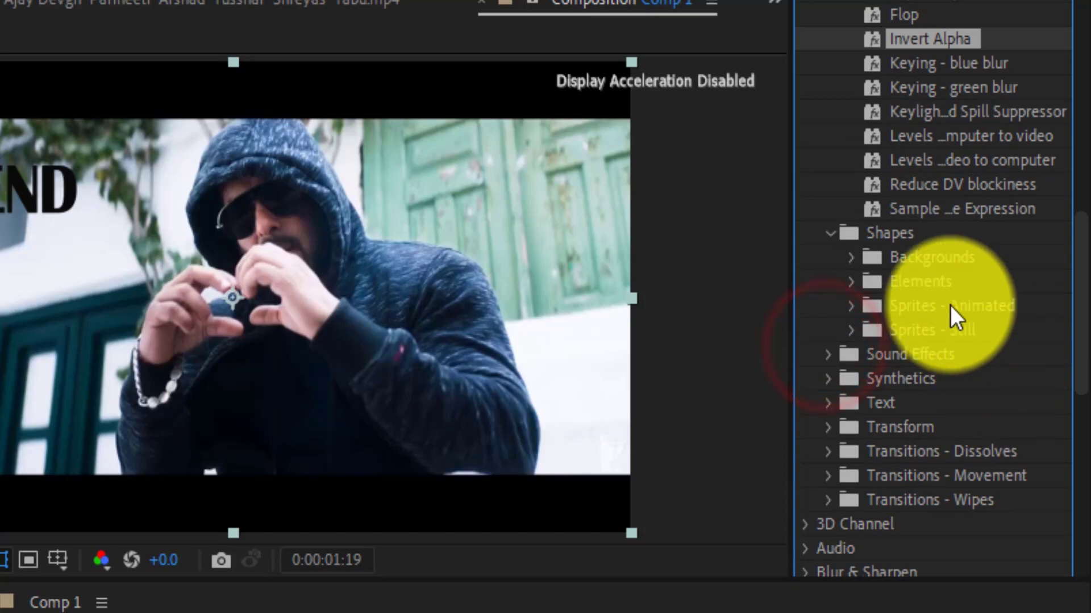
{"action": "left_click", "coordinate": [852, 252]}
{"action": "left_click", "coordinate": [939, 278]}
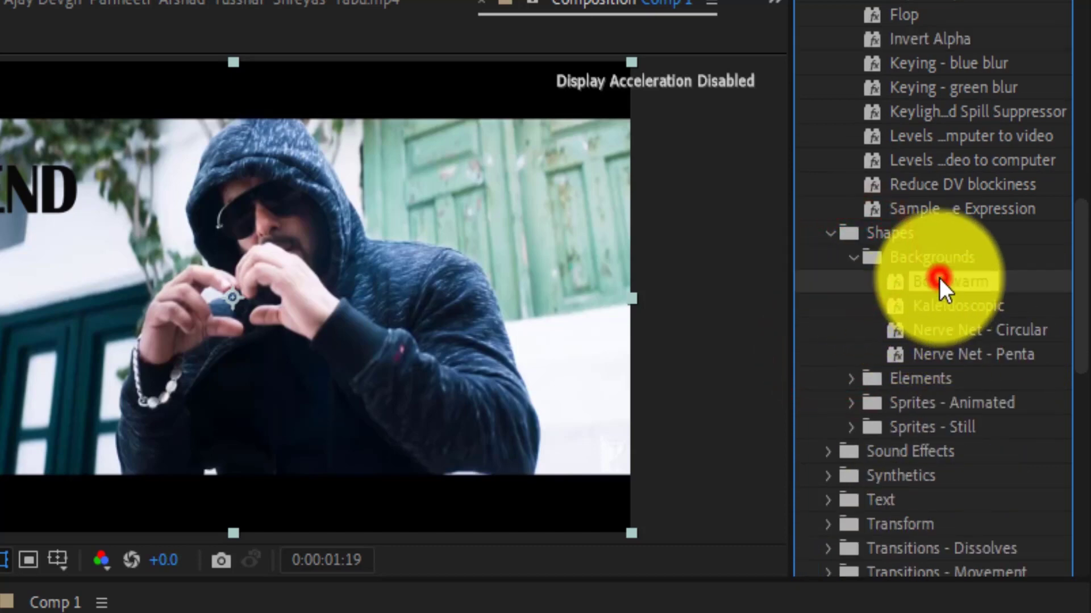
{"action": "mouse_move", "coordinate": [939, 280]}
{"action": "left_mouse_down"}
{"action": "mouse_move", "coordinate": [663, 244]}
{"action": "mouse_move", "coordinate": [703, 234]}
{"action": "left_mouse_up"}
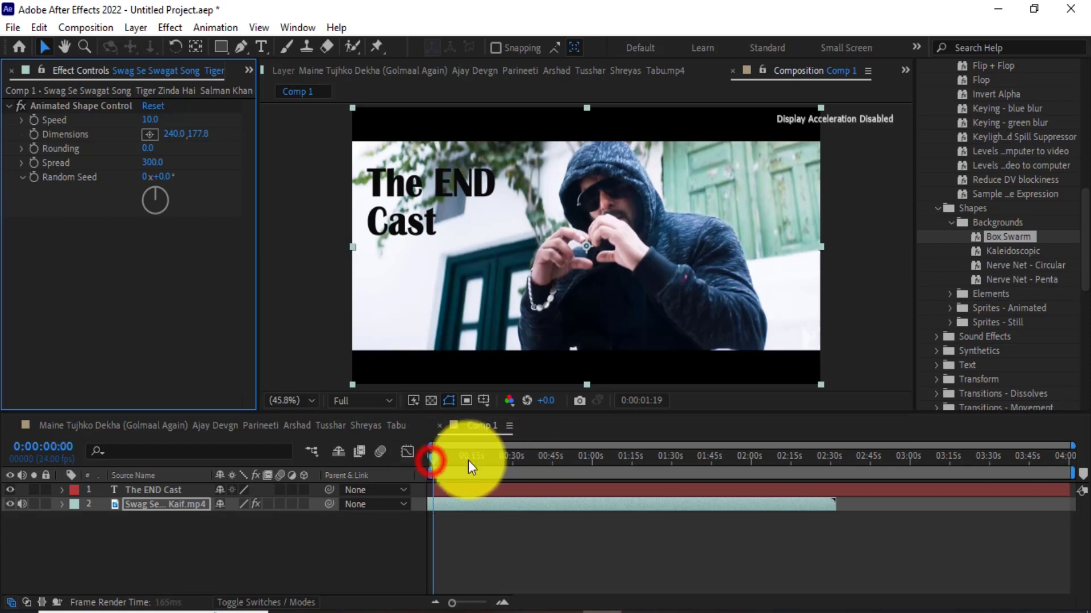
Step: Delete the Animated Shape Control effect from the clip and jump to about 1:12
{"action": "left_click", "coordinate": [62, 106]}
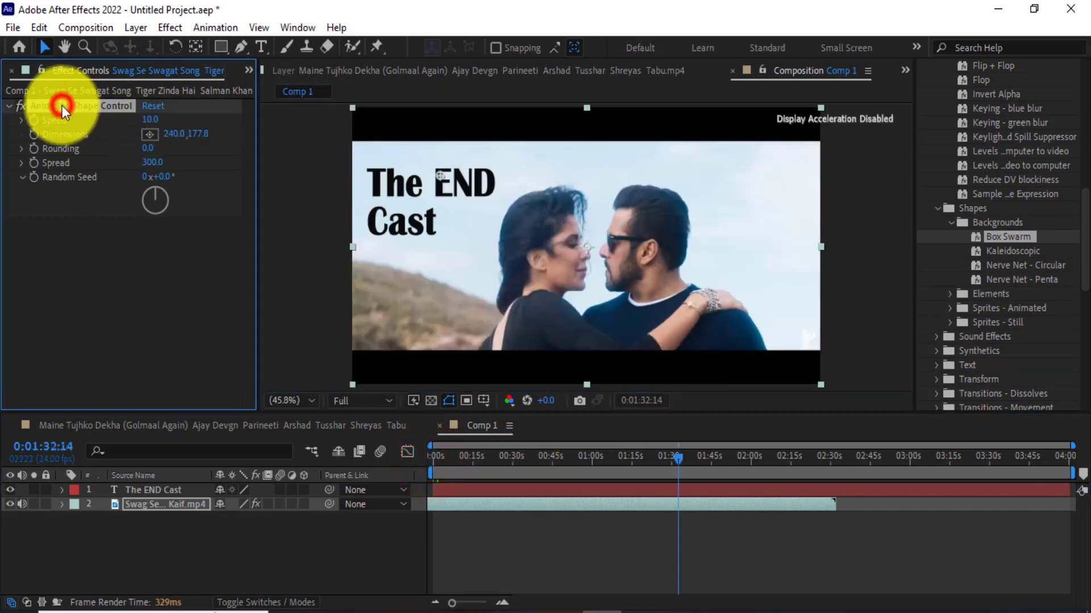
{"action": "key", "text": "Delete"}
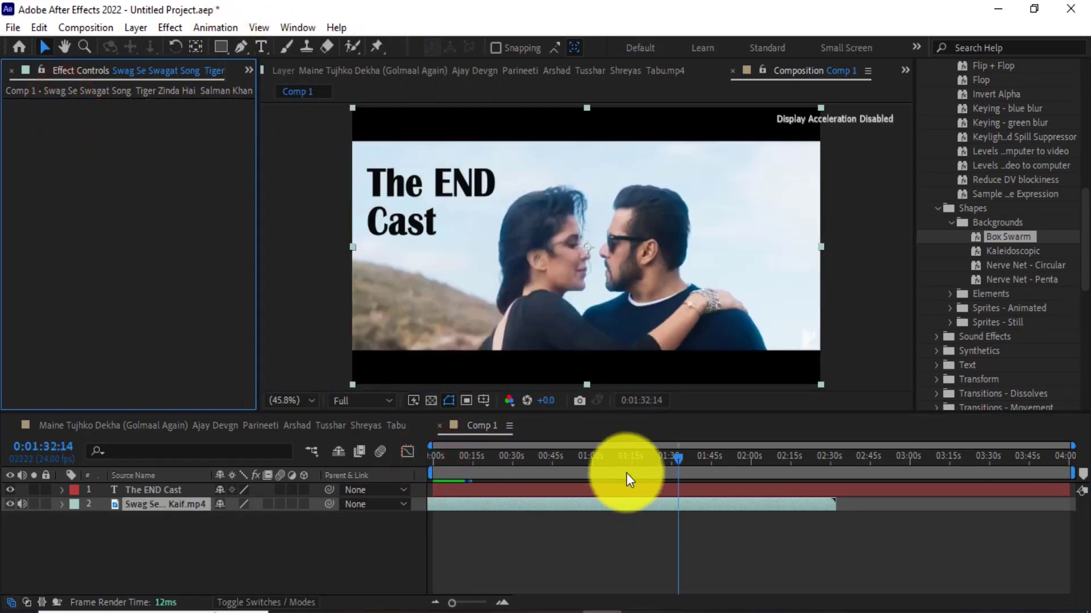
{"action": "left_click", "coordinate": [625, 472]}
Step: Draw an ellipse as a new shape layer, undoing an accidental mask on the video
{"action": "left_click", "coordinate": [221, 47]}
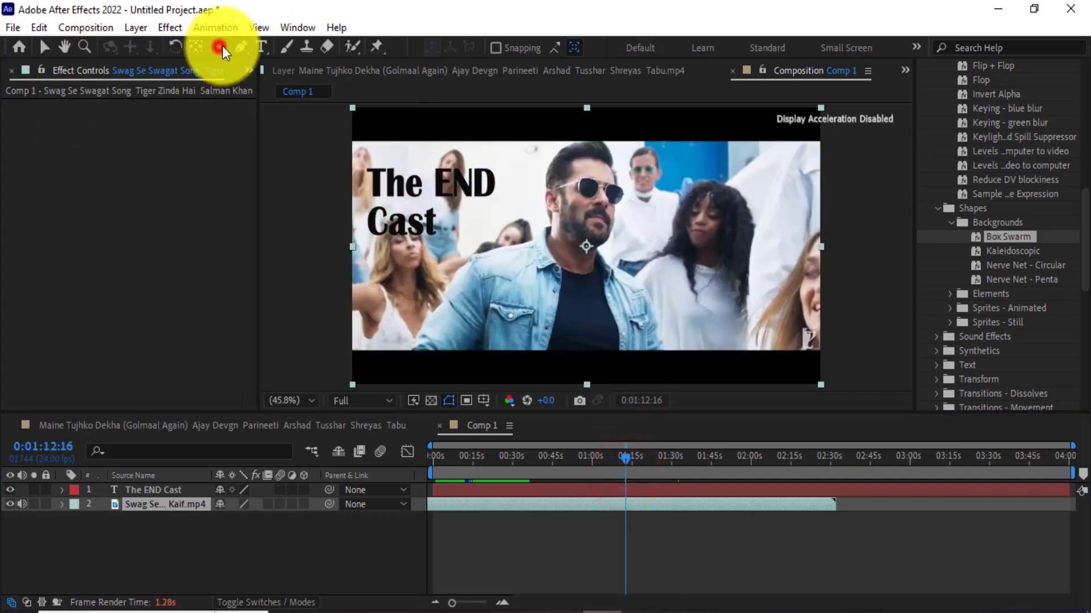
{"action": "left_click_drag", "start_coordinate": [223, 47], "coordinate": [261, 92]}
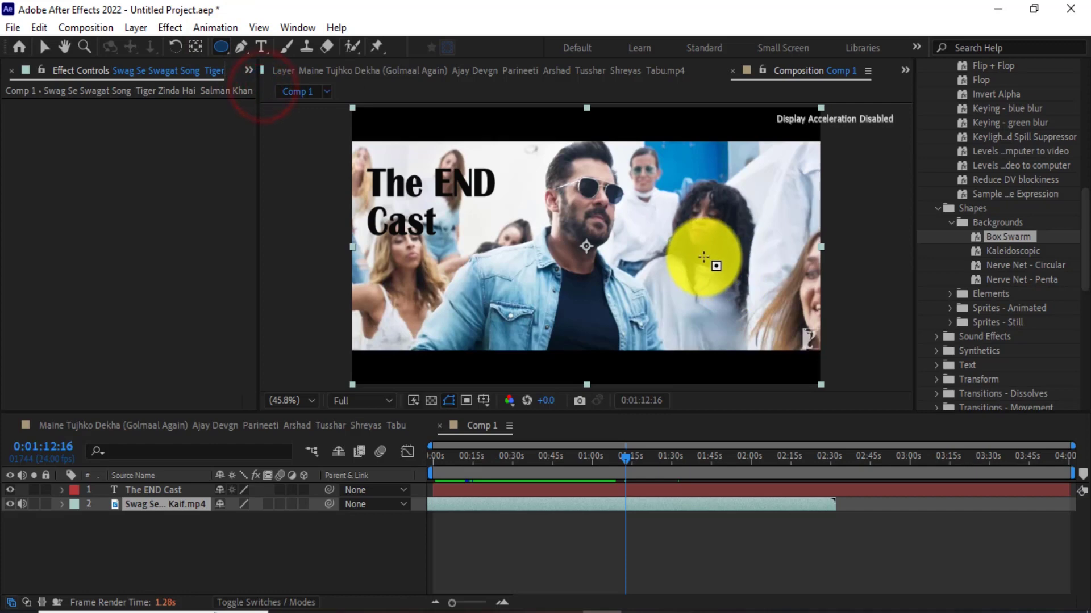
{"action": "left_click_drag", "start_coordinate": [704, 259], "coordinate": [778, 334]}
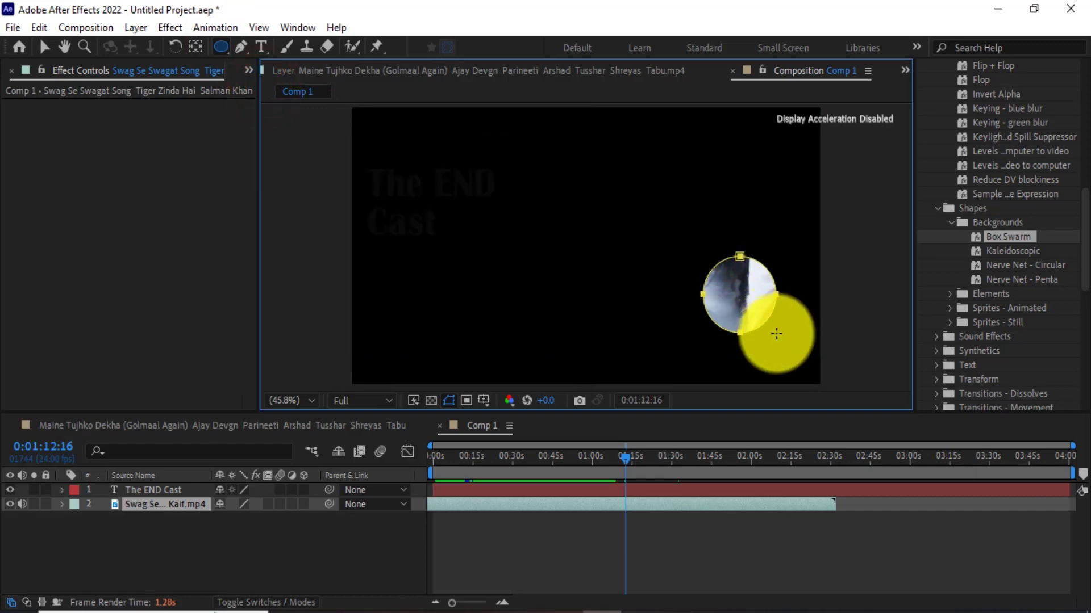
{"action": "key", "text": "ctrl+z"}
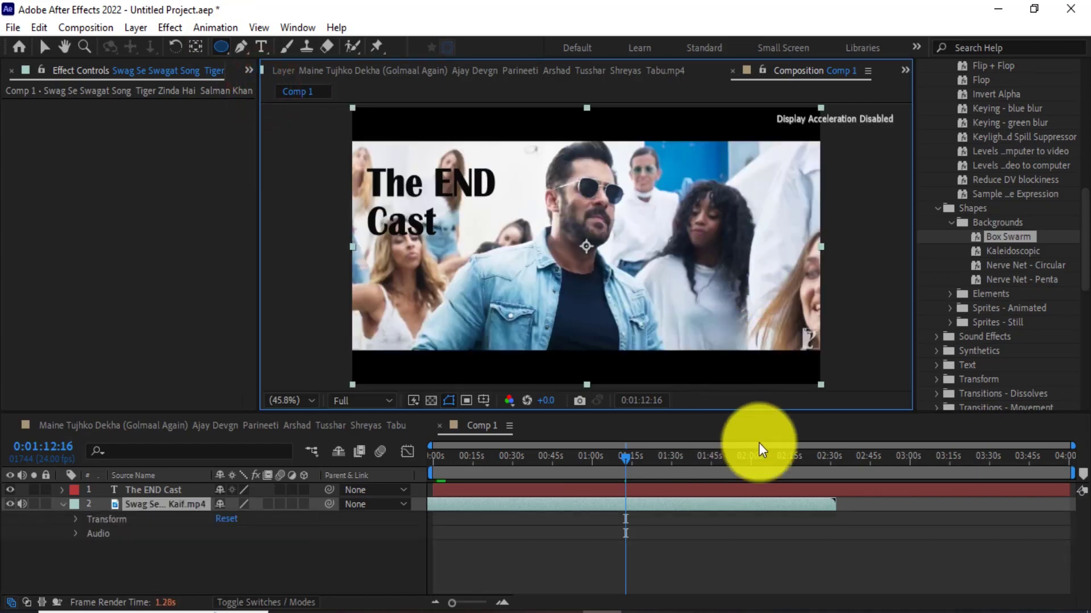
{"action": "left_click", "coordinate": [499, 568]}
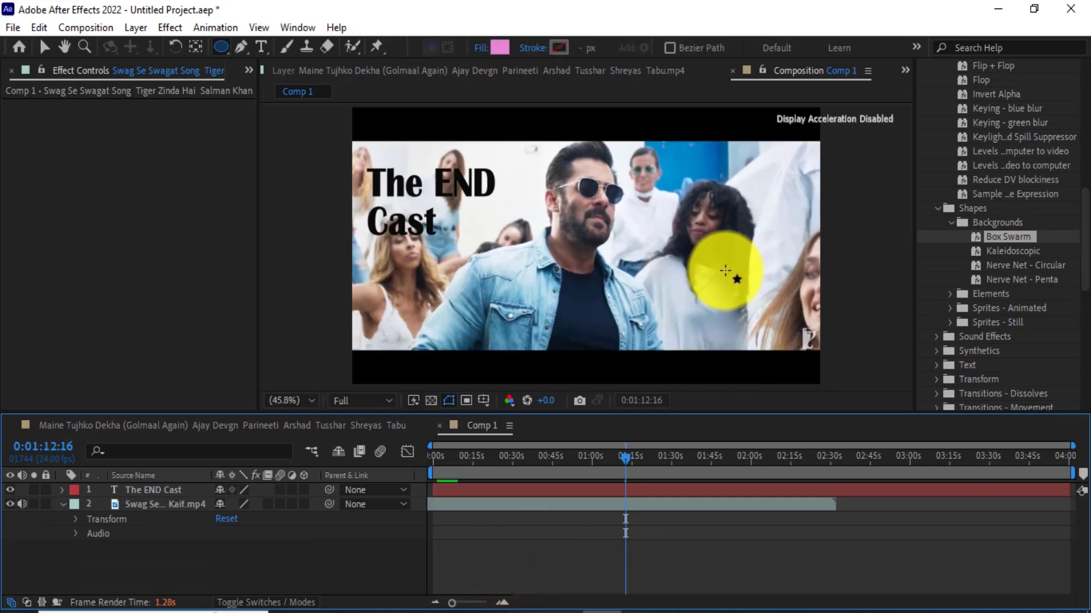
{"action": "left_click_drag", "start_coordinate": [724, 267], "coordinate": [790, 340]}
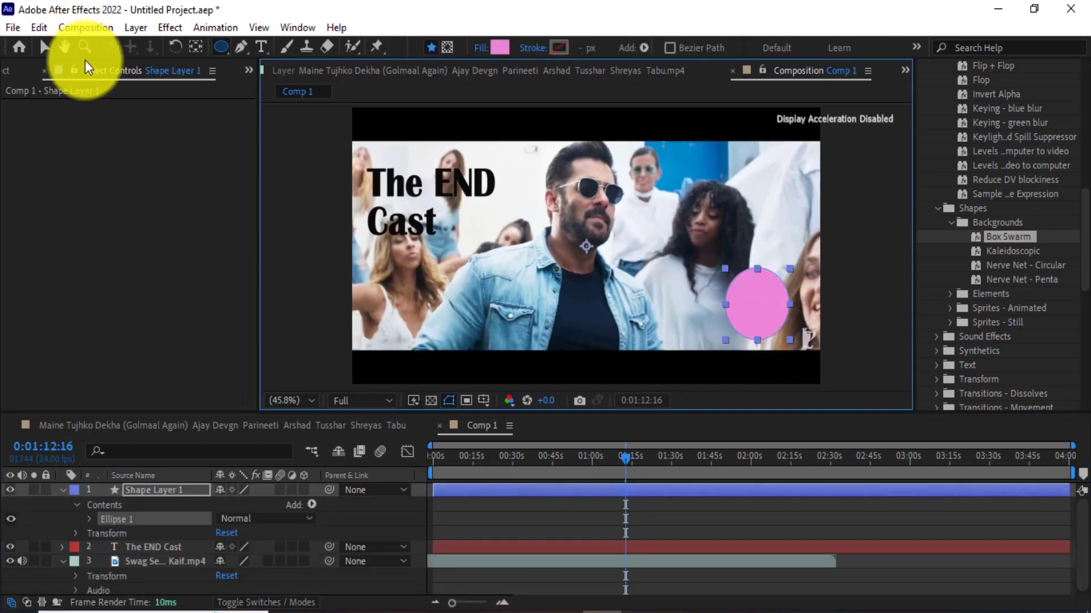
{"action": "left_click", "coordinate": [44, 47]}
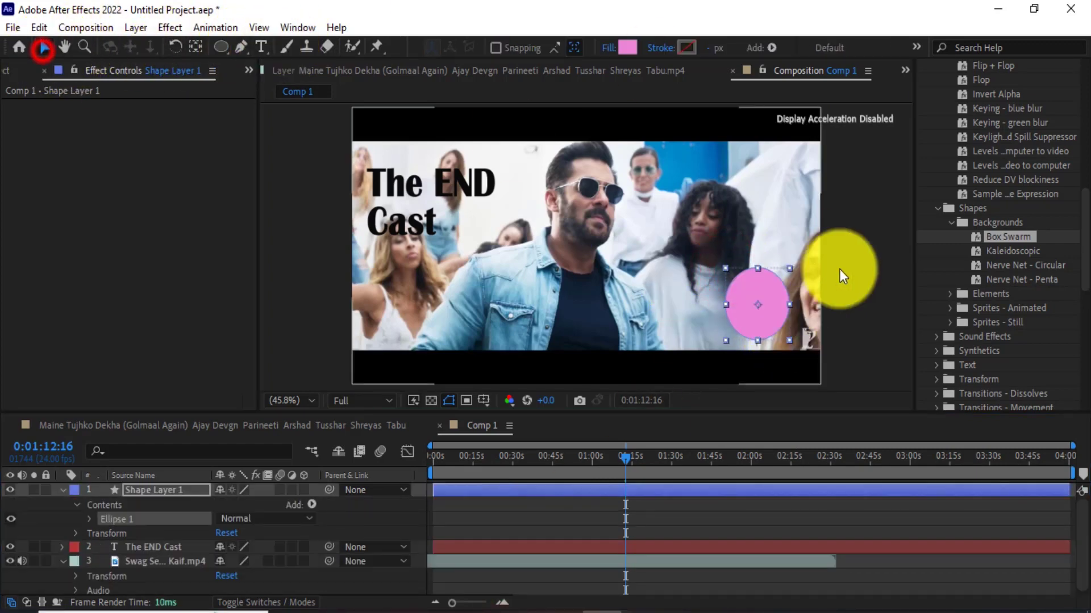
Step: Apply the Box Swarm preset to the ellipse layer and scrub to about 8 seconds
{"action": "left_click_drag", "start_coordinate": [987, 237], "coordinate": [760, 300]}
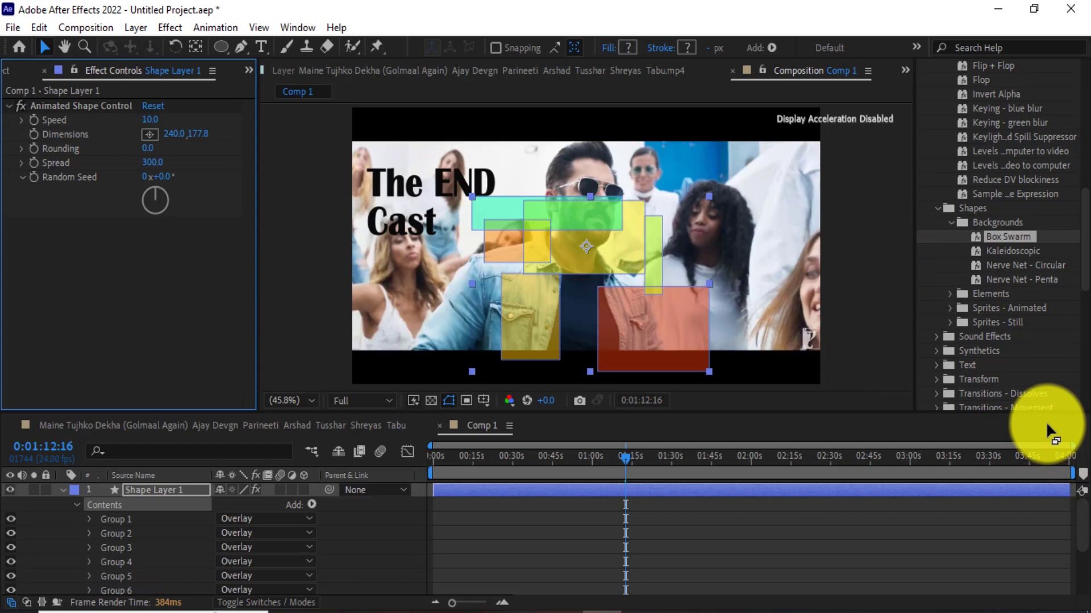
{"action": "left_click", "coordinate": [500, 475]}
{"action": "left_click_drag", "start_coordinate": [498, 468], "coordinate": [456, 471]}
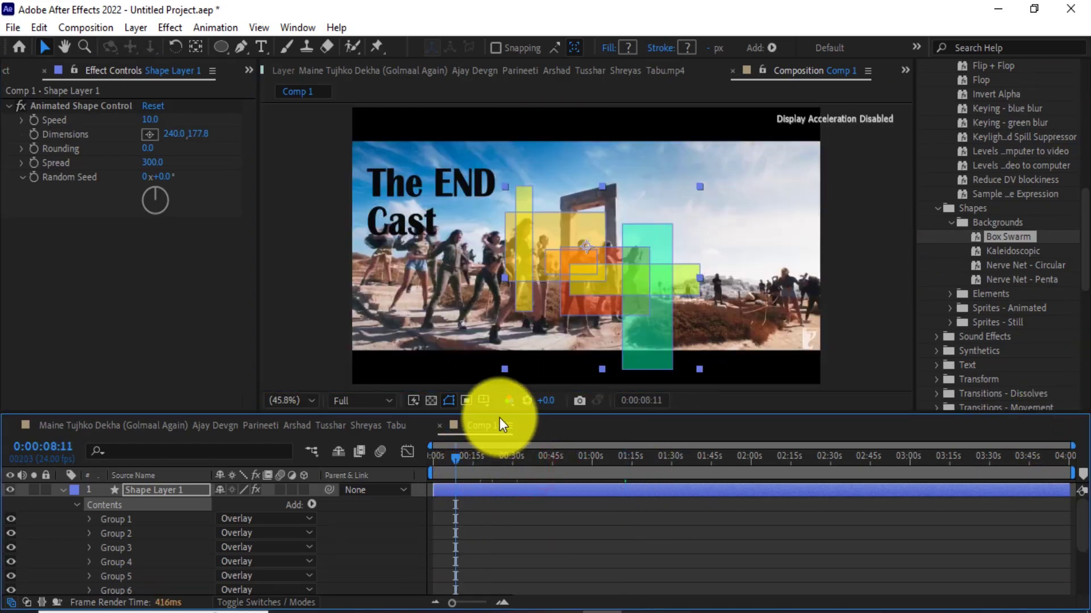
Step: Move the box swarm to the upper-right corner and preview the composition from the start
{"action": "left_click", "coordinate": [703, 188]}
{"action": "mouse_move", "coordinate": [690, 203]}
{"action": "left_mouse_down"}
{"action": "mouse_move", "coordinate": [546, 292]}
{"action": "mouse_move", "coordinate": [809, 177]}
{"action": "mouse_move", "coordinate": [785, 195]}
{"action": "left_mouse_up"}
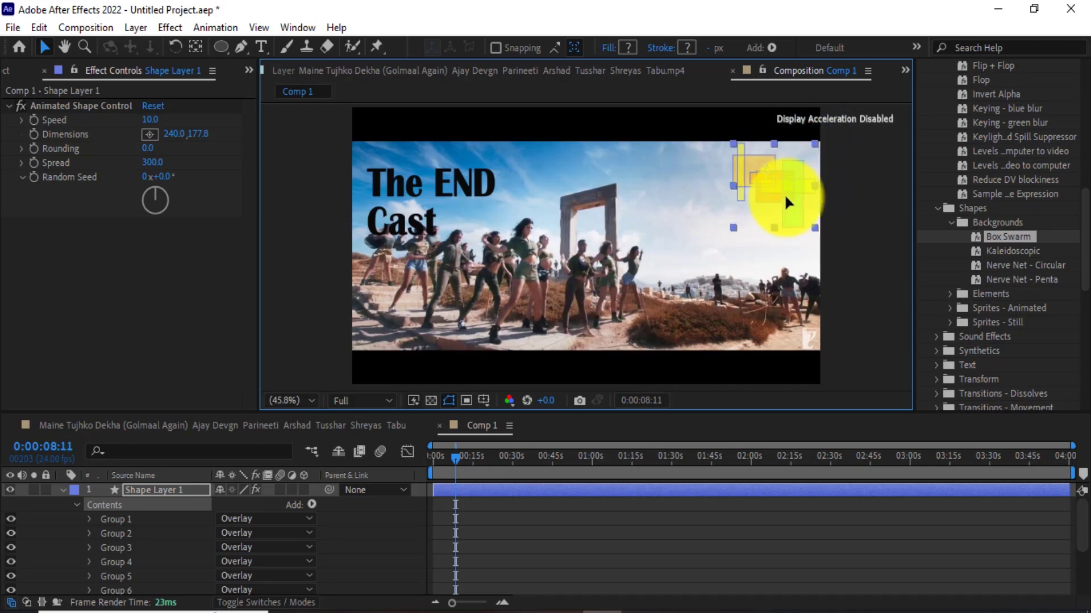
{"action": "left_click", "coordinate": [458, 493]}
{"action": "left_click_drag", "start_coordinate": [449, 468], "coordinate": [317, 458]}
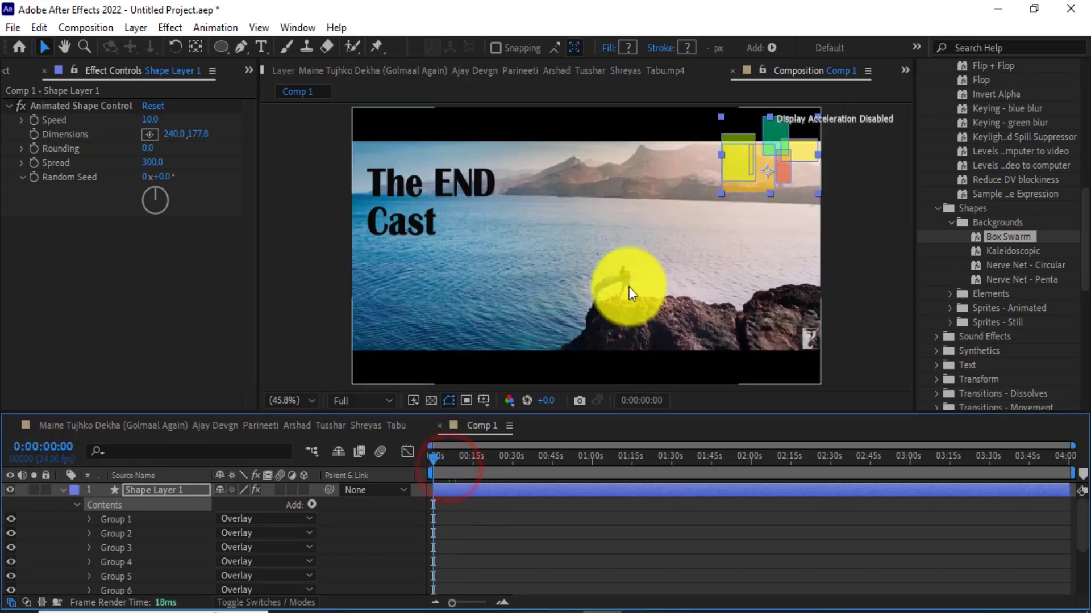
{"action": "left_click", "coordinate": [834, 274]}
{"action": "key", "text": "space"}
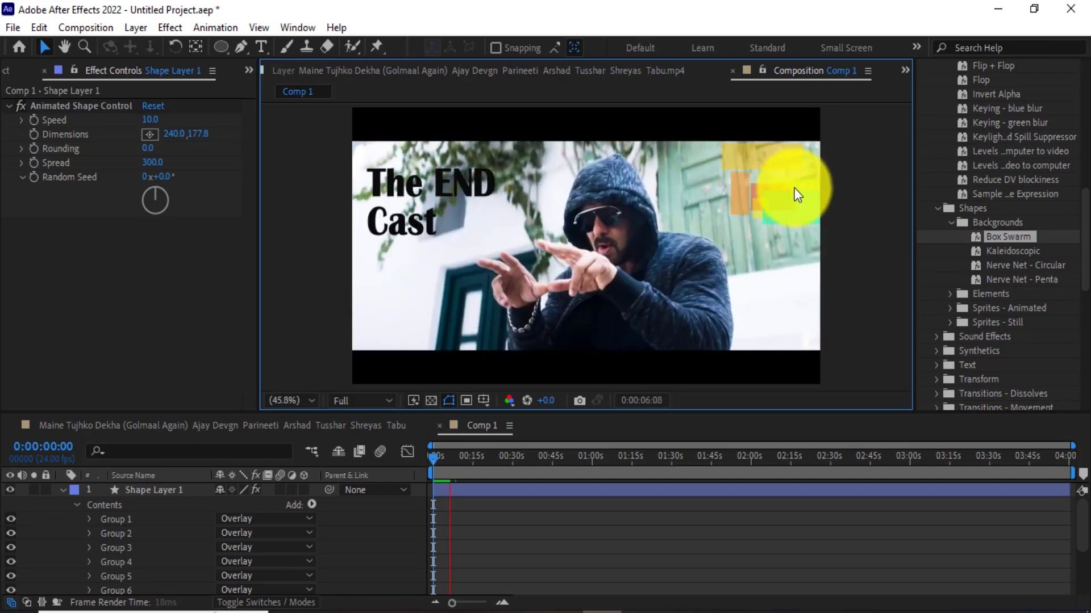
Step: Stop the preview playback and expand the Sound Effects animation presets folder
{"action": "key", "text": "space"}
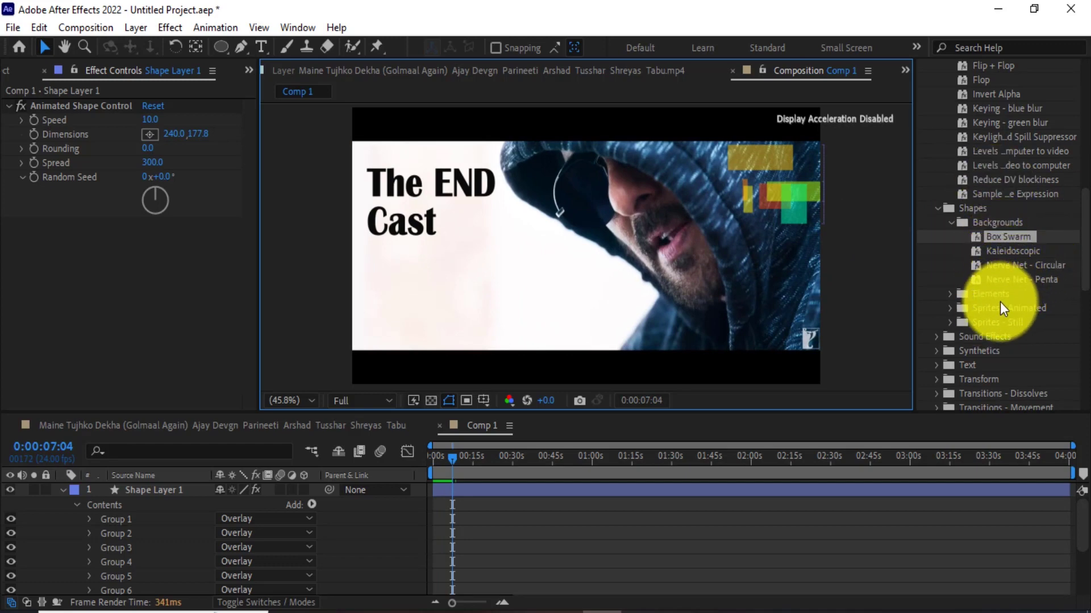
{"action": "scroll", "coordinate": [1000, 302], "scroll_direction": "down", "scroll_amount": 2}
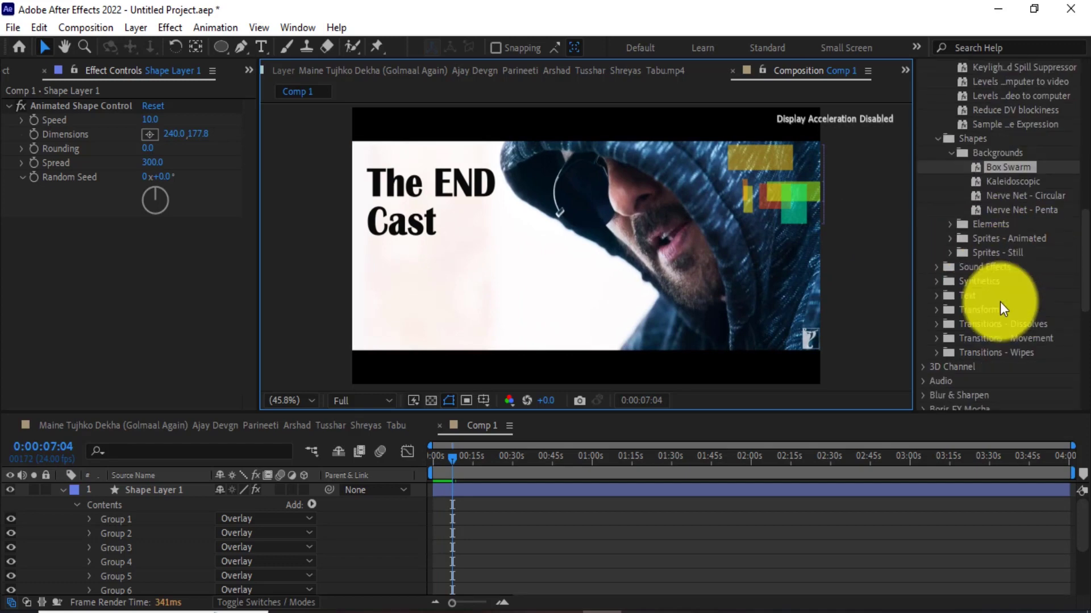
{"action": "left_click", "coordinate": [937, 267]}
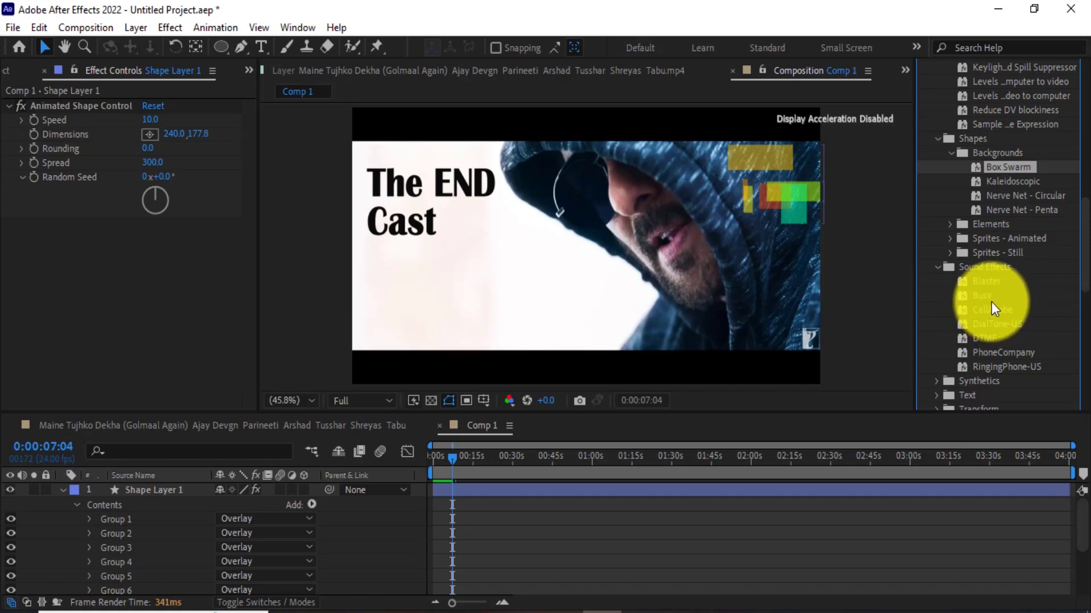
{"action": "scroll", "coordinate": [965, 317], "scroll_direction": "down", "scroll_amount": 3}
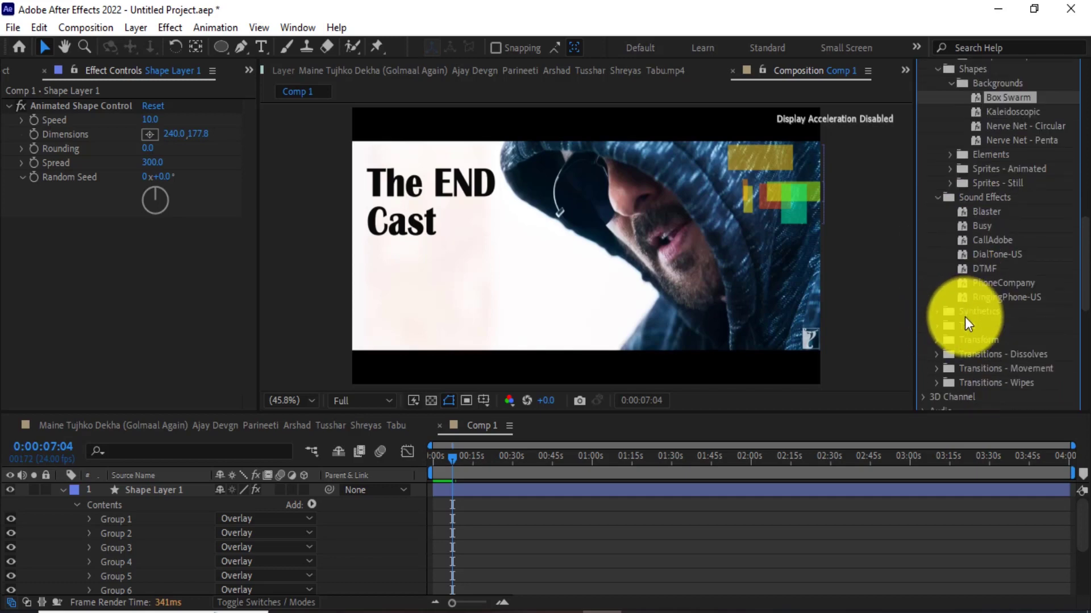
{"action": "scroll", "coordinate": [965, 317], "scroll_direction": "down", "scroll_amount": 2}
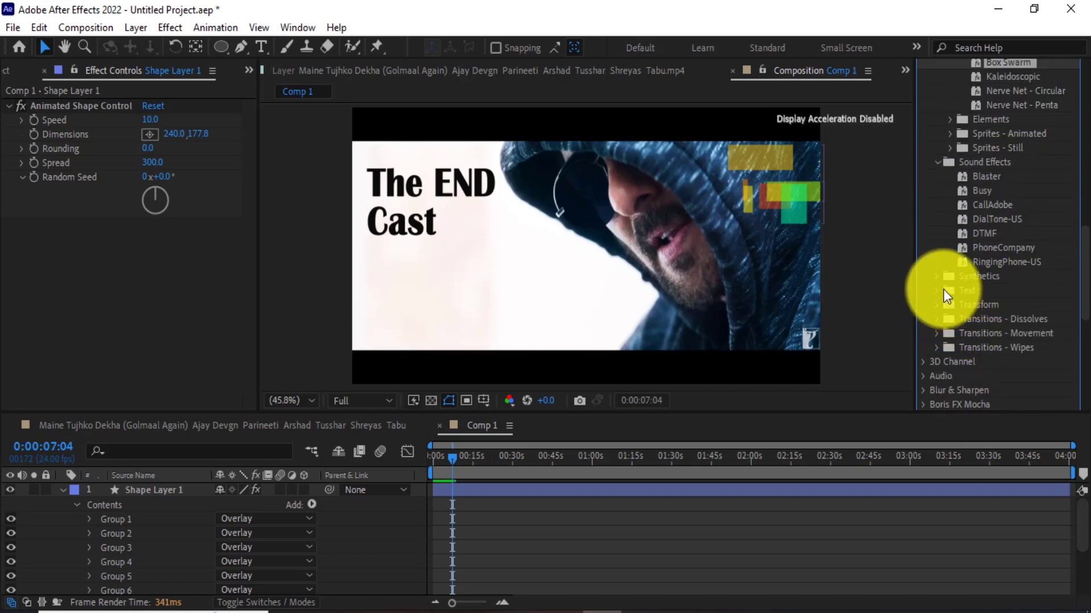
Step: Peek into Image - Utilities, then leave the Transform presets folder open showing Separate XYZ Position
{"action": "left_click", "coordinate": [936, 305]}
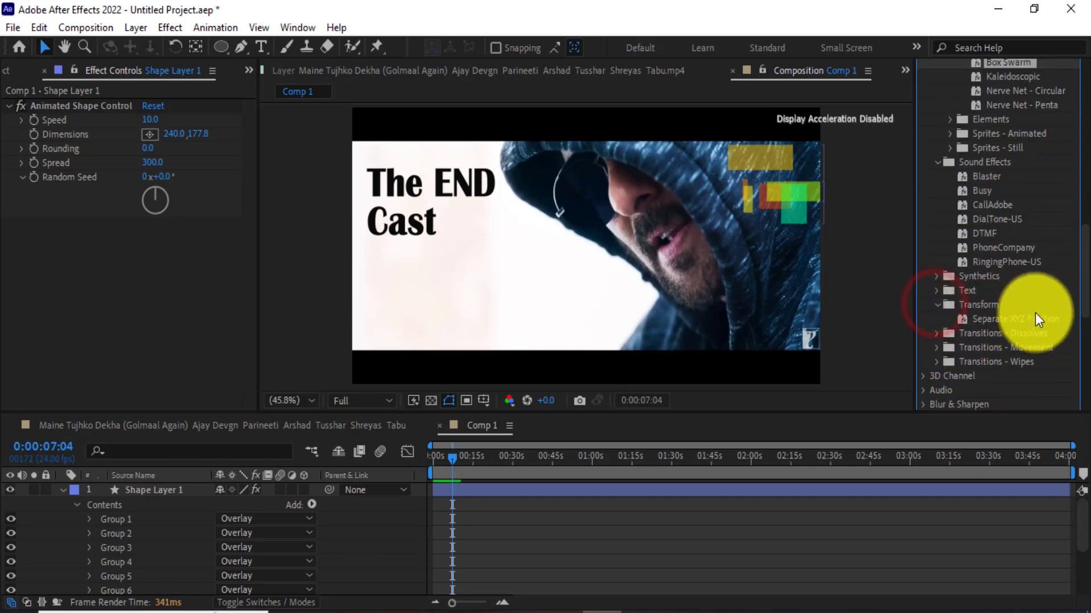
{"action": "scroll", "coordinate": [1034, 315], "scroll_direction": "up", "scroll_amount": 10}
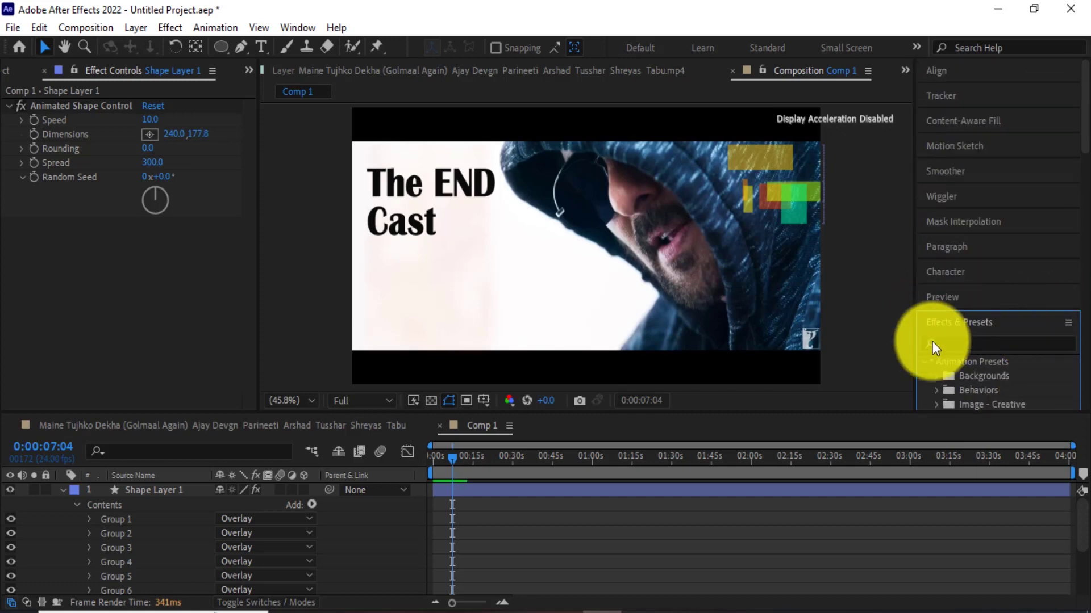
{"action": "scroll", "coordinate": [960, 327], "scroll_direction": "down", "scroll_amount": 3}
{"action": "left_click", "coordinate": [937, 257]}
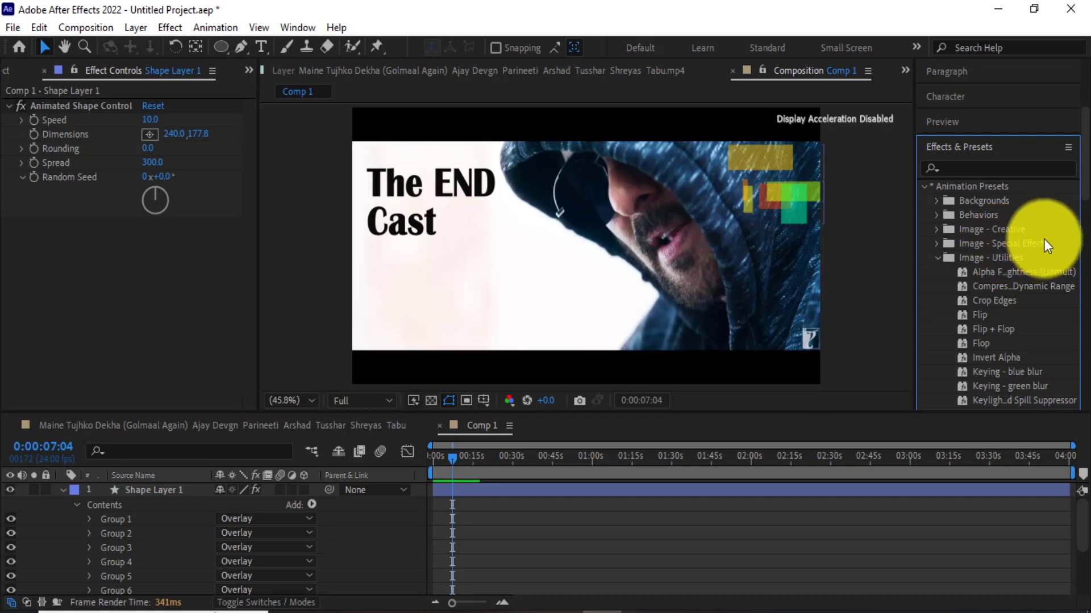
{"action": "left_click", "coordinate": [938, 257]}
{"action": "left_click", "coordinate": [937, 329]}
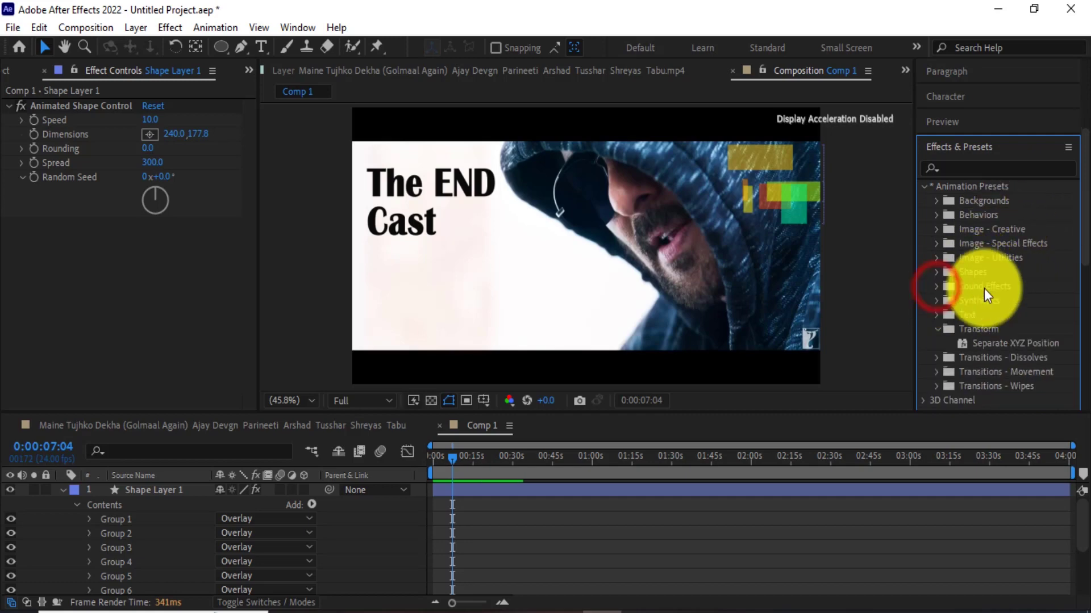